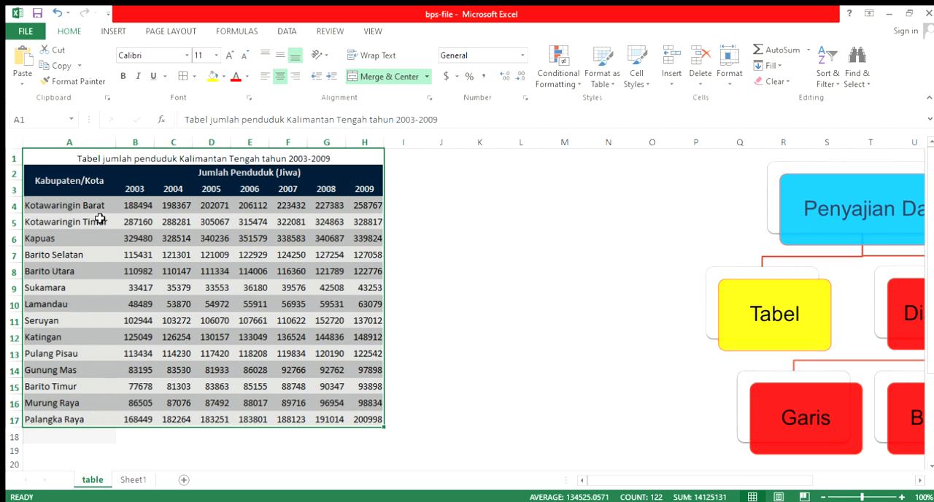
Add the row label "Penduduk Kalimantan Tengah" in cell A18, below the list of regencies
{"action": "left_click", "coordinate": [75, 419]}
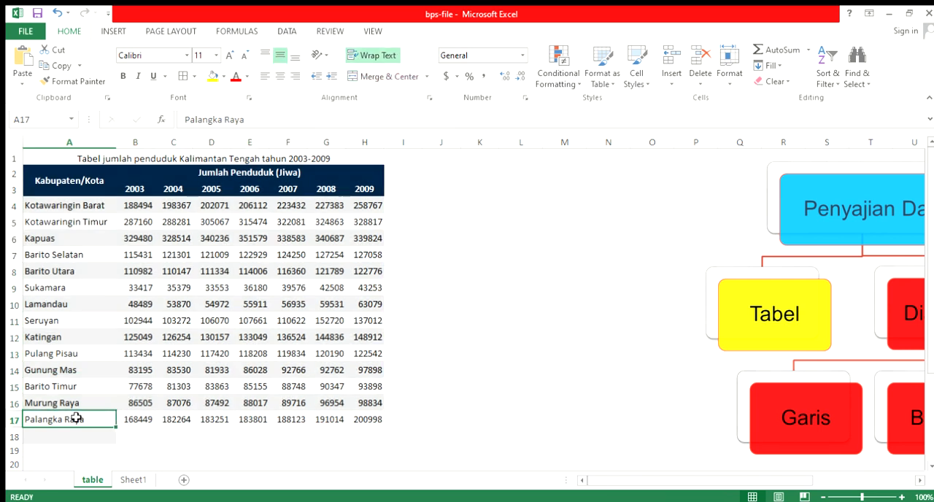
{"action": "left_click_drag", "start_coordinate": [95, 211], "coordinate": [82, 420]}
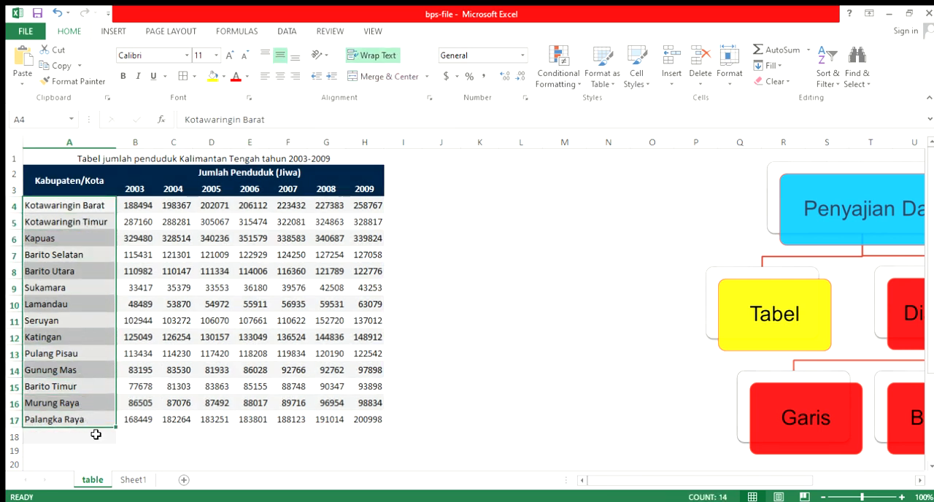
{"action": "left_click", "coordinate": [96, 441]}
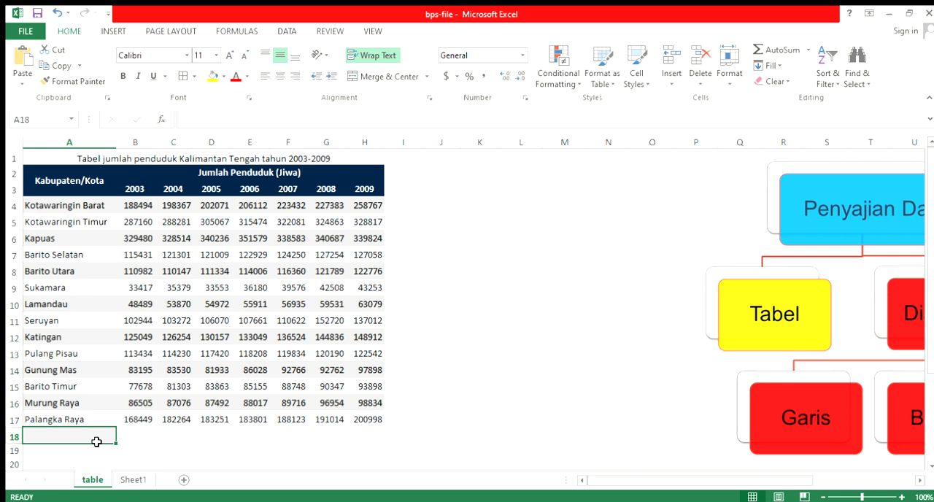
{"action": "type", "text": "pe"}
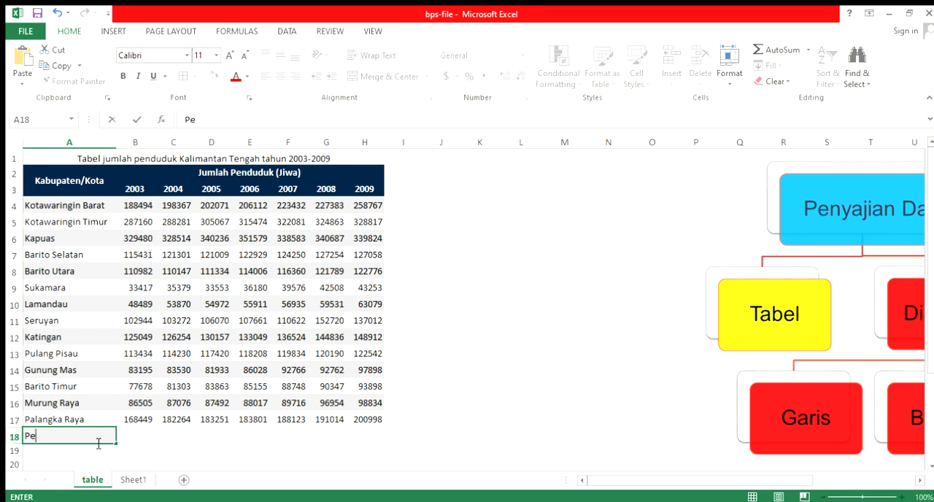
{"action": "type", "text": "nduduk Kalimantan T"}
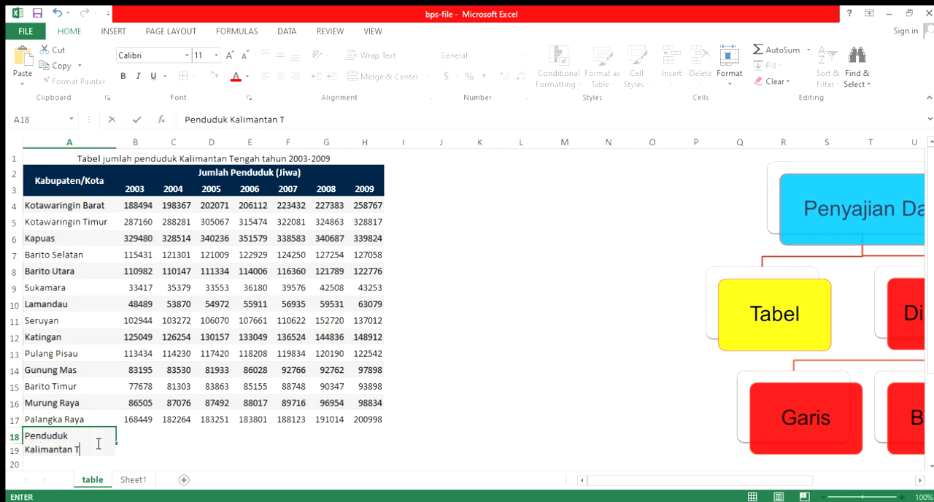
{"action": "type", "text": "engah"}
Total the 2003 population in cell B18 with the formula =SUM(B4:B17)
{"action": "left_click", "coordinate": [140, 428]}
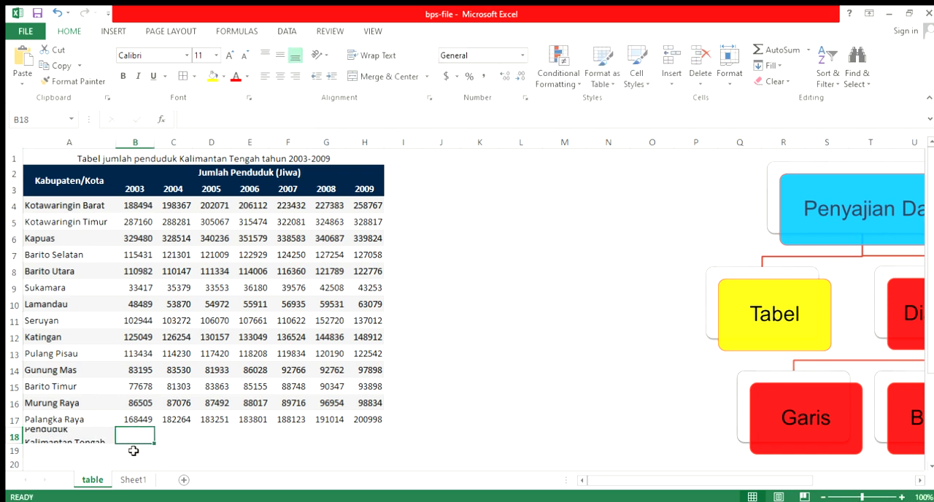
{"action": "type", "text": "=sum"}
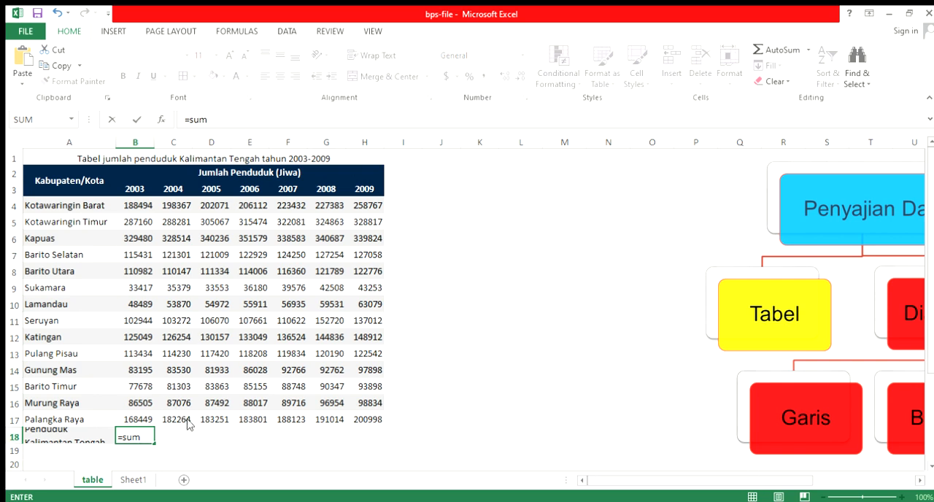
{"action": "key", "text": "Tab"}
{"action": "left_click_drag", "start_coordinate": [135, 208], "coordinate": [139, 416]}
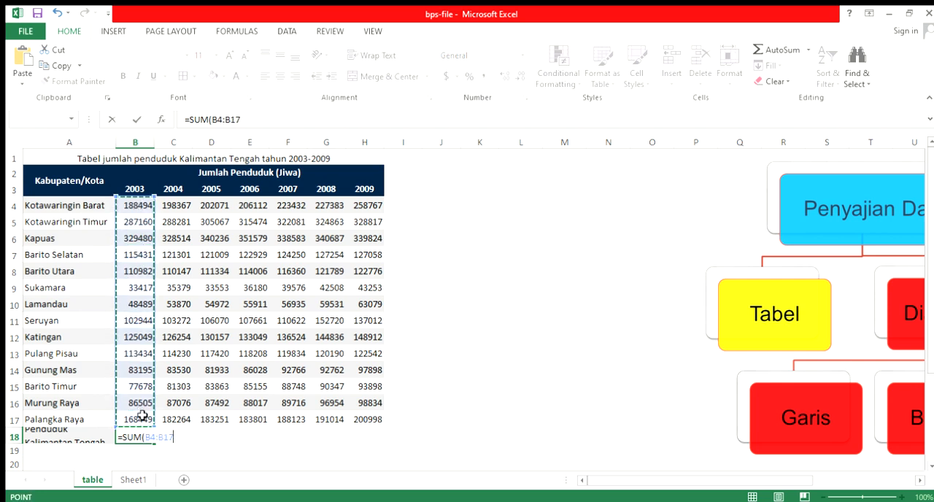
{"action": "key", "text": "Return"}
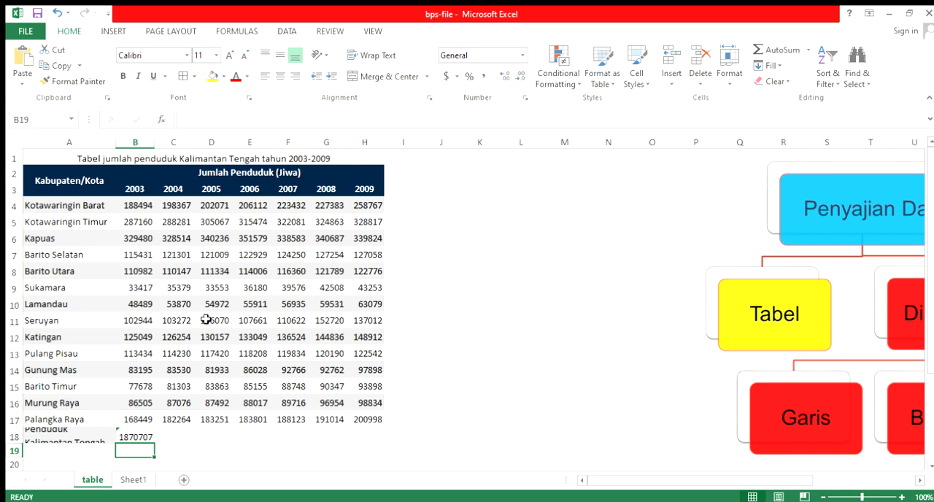
Copy the total formula from B18 across the row through H18 for the years 2004 to 2009
{"action": "left_click", "coordinate": [138, 440]}
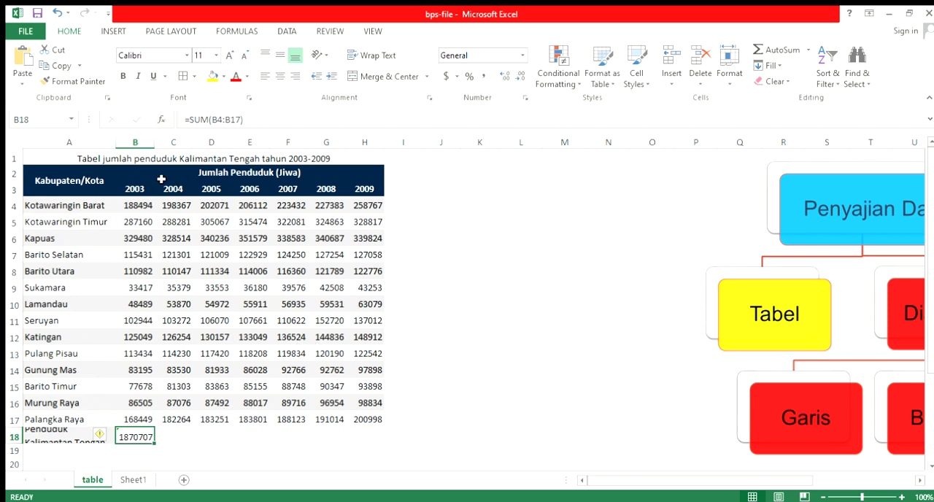
{"action": "left_click", "coordinate": [177, 437]}
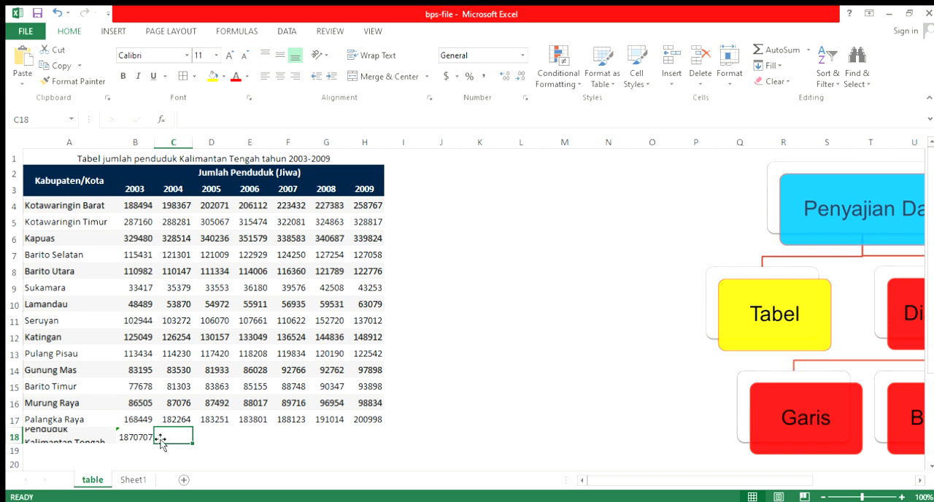
{"action": "left_click", "coordinate": [145, 438]}
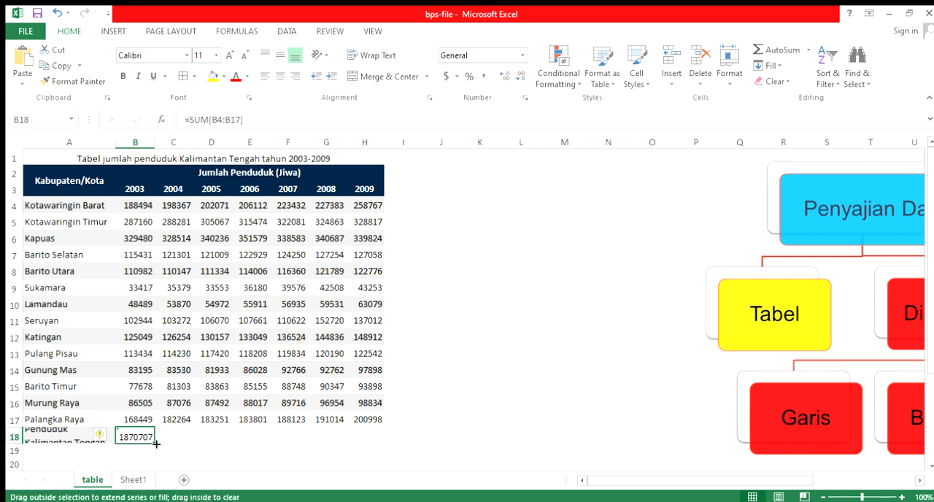
{"action": "left_click_drag", "start_coordinate": [156, 443], "coordinate": [375, 439]}
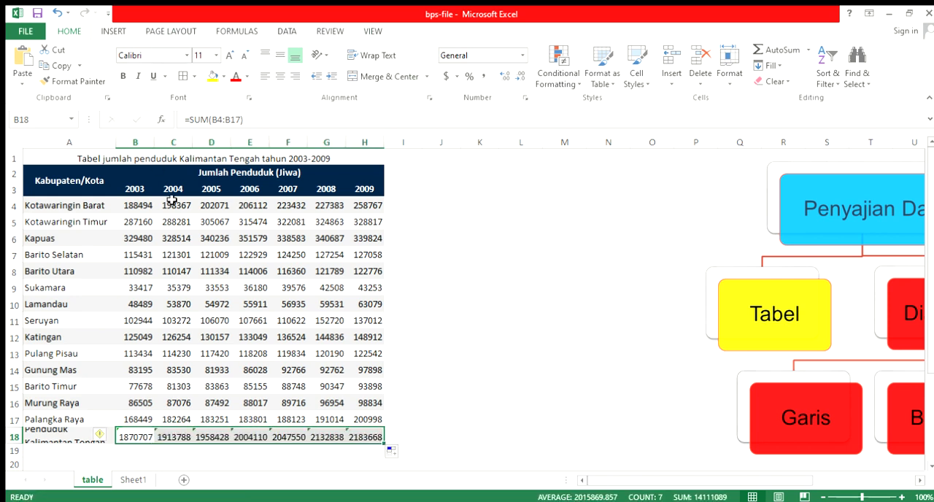
{"action": "left_click", "coordinate": [150, 450]}
{"action": "scroll", "coordinate": [139, 431], "scroll_direction": "down", "scroll_amount": 1}
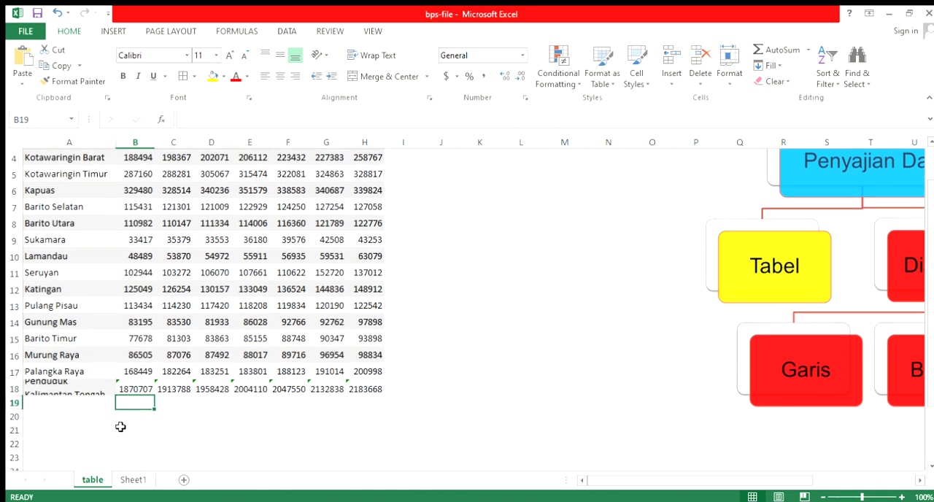
{"action": "scroll", "coordinate": [131, 416], "scroll_direction": "up", "scroll_amount": 1}
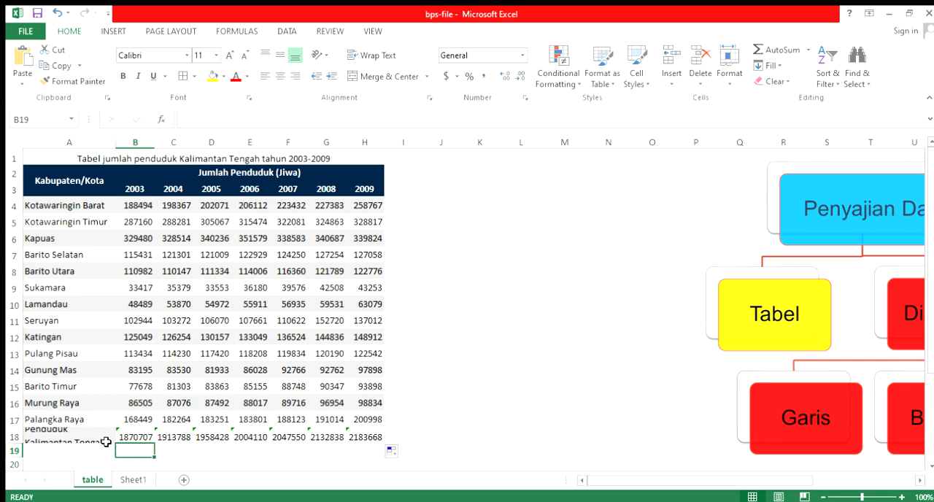
Insert a line chart with markers from the totals row A18:H18 and move it up beside the table's last columns
{"action": "left_click", "coordinate": [106, 442]}
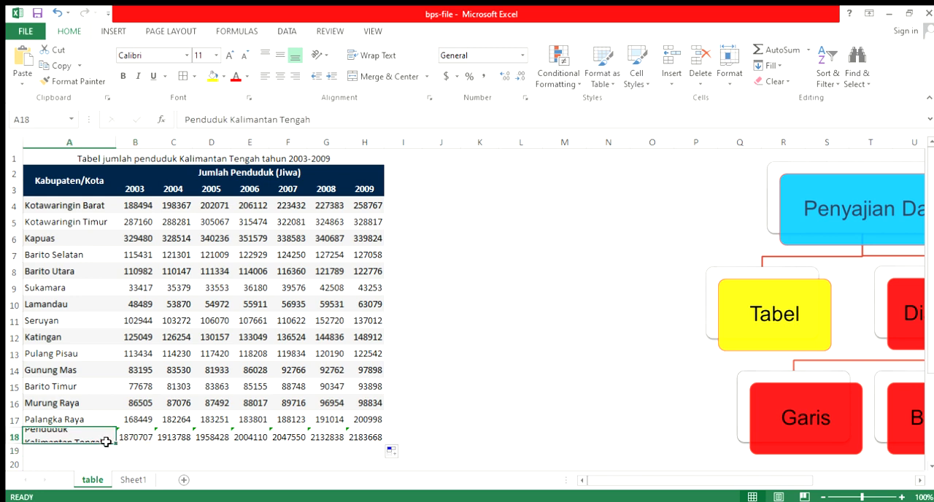
{"action": "left_click_drag", "start_coordinate": [106, 442], "coordinate": [362, 438]}
{"action": "left_click", "coordinate": [115, 35]}
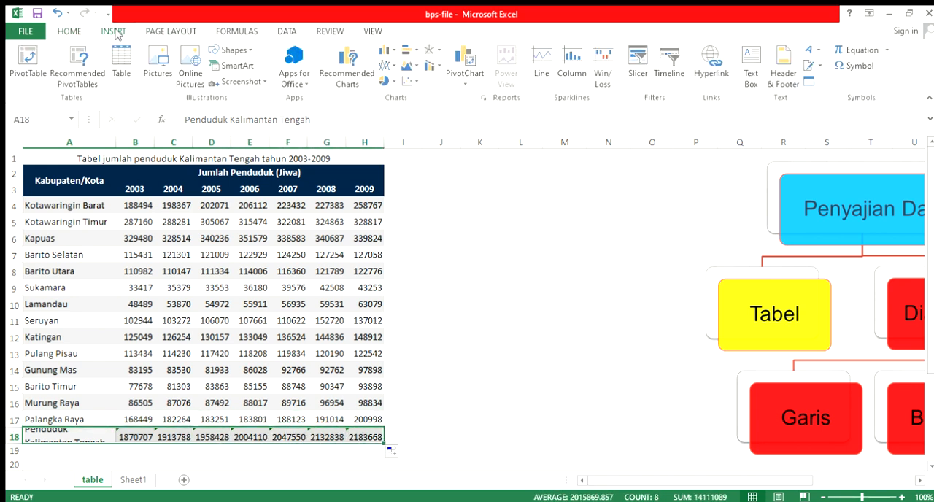
{"action": "left_click", "coordinate": [384, 66]}
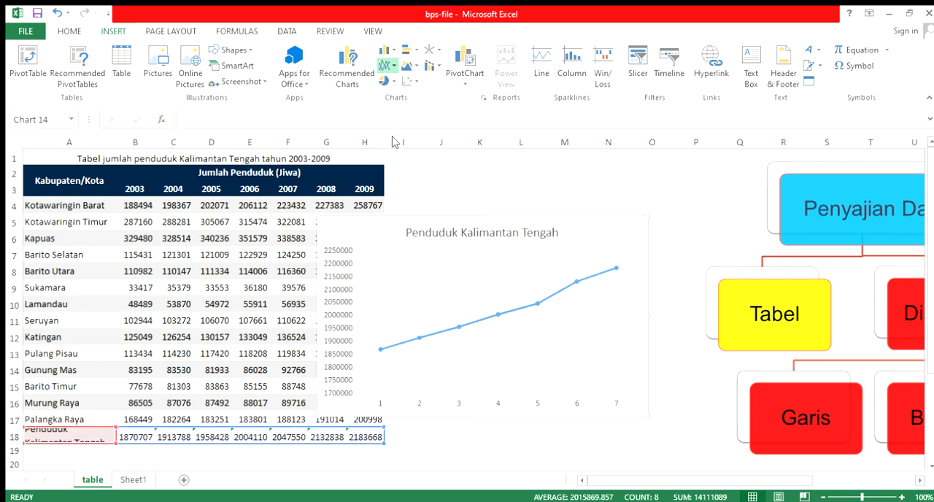
{"action": "left_click", "coordinate": [394, 141]}
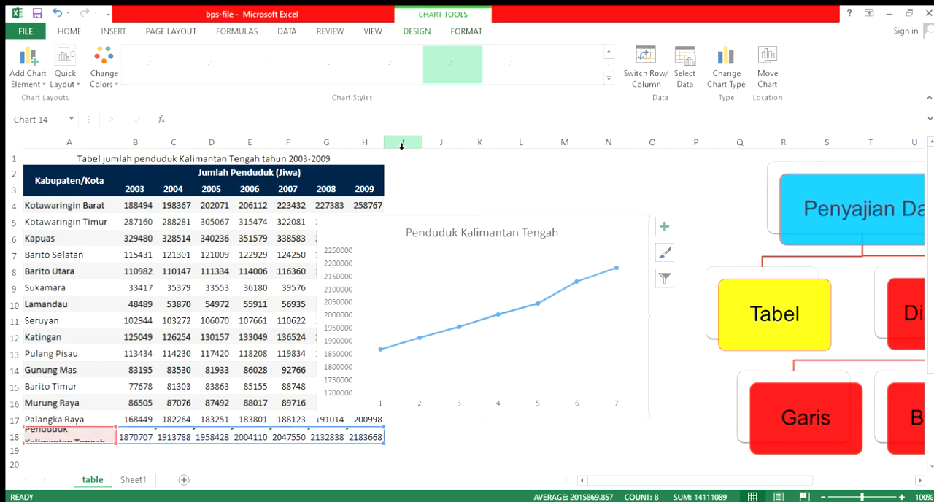
{"action": "left_click_drag", "start_coordinate": [438, 215], "coordinate": [413, 182]}
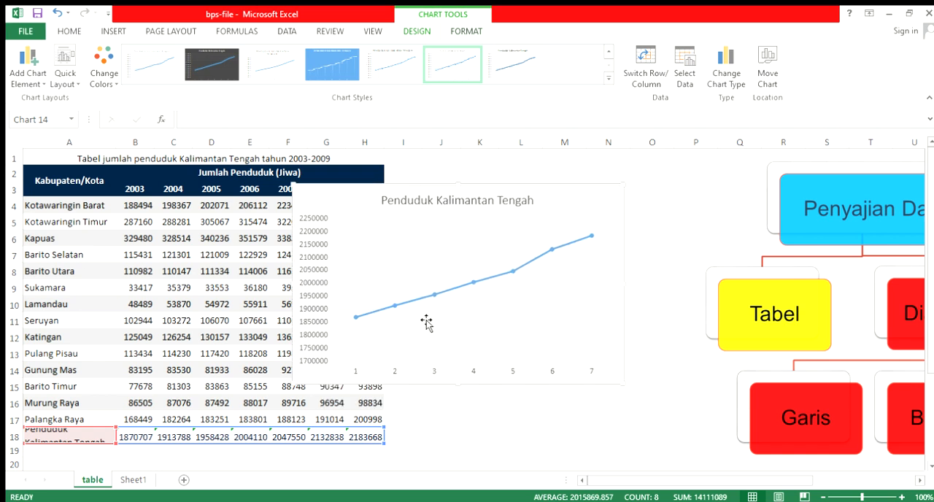
{"action": "left_click_drag", "start_coordinate": [367, 192], "coordinate": [398, 190]}
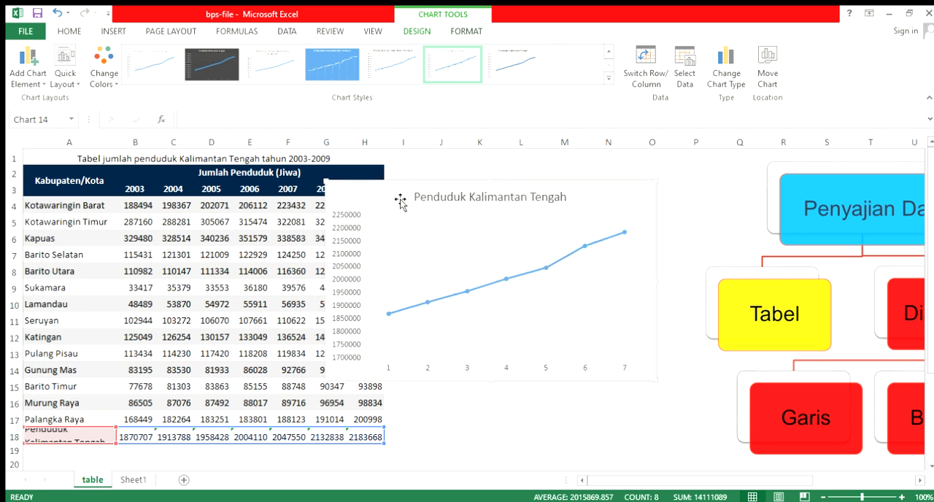
Set the chart's horizontal axis labels to the years in B3:H3 and move the chart slightly down, clear of the year headings
{"action": "left_click", "coordinate": [462, 368]}
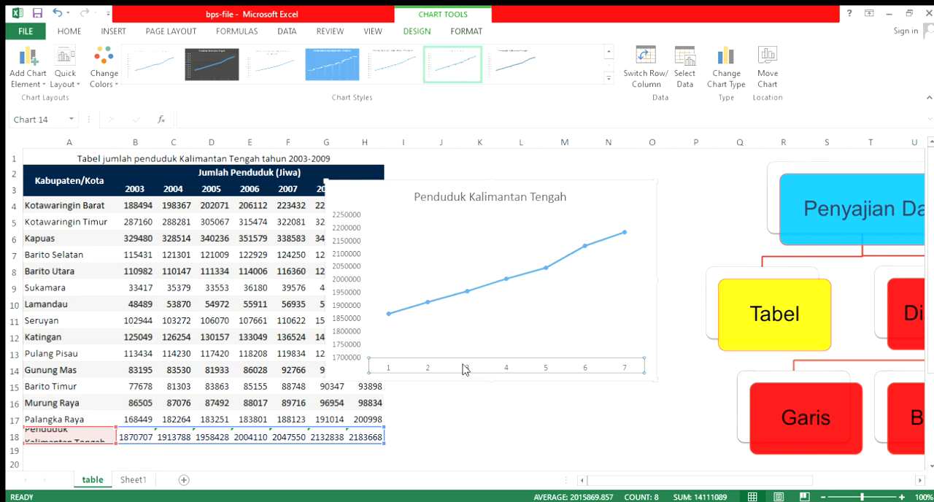
{"action": "left_click", "coordinate": [497, 291]}
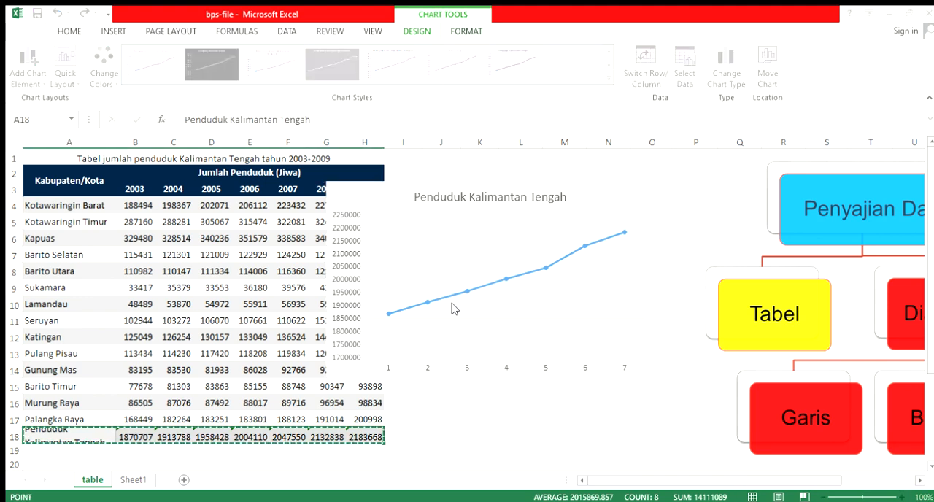
{"action": "scroll", "coordinate": [436, 332], "scroll_direction": "down", "scroll_amount": 4}
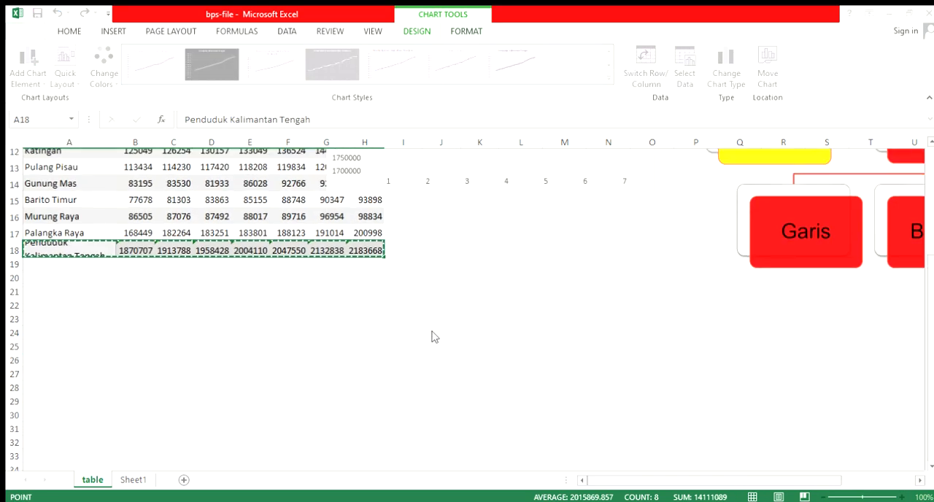
{"action": "scroll", "coordinate": [434, 344], "scroll_direction": "up", "scroll_amount": 4}
{"action": "left_click", "coordinate": [441, 300]}
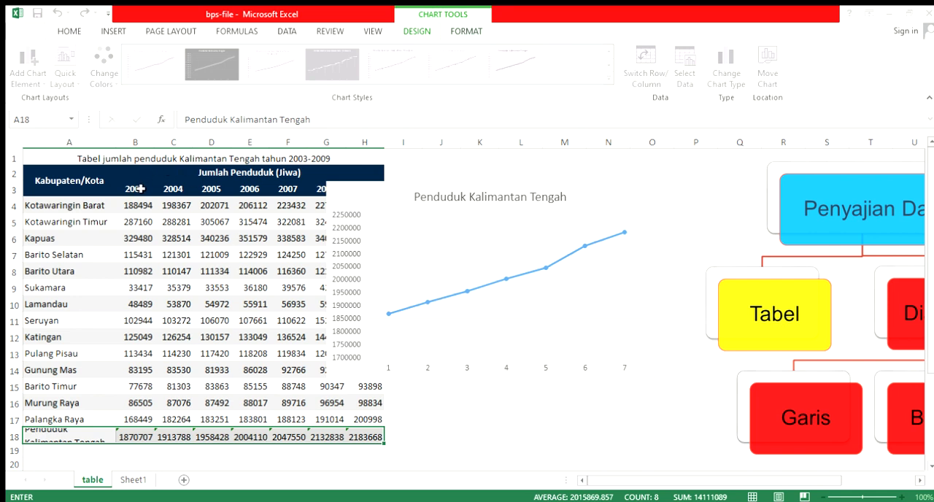
{"action": "left_click_drag", "start_coordinate": [139, 188], "coordinate": [366, 195]}
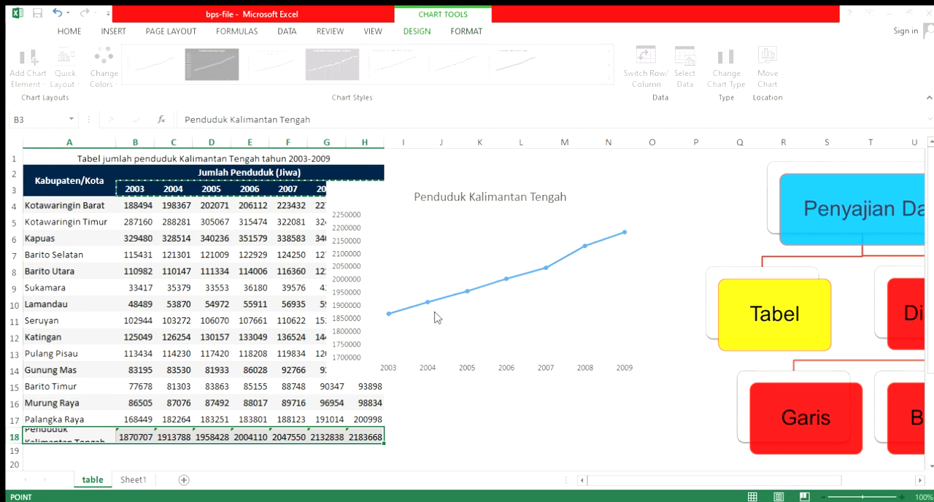
{"action": "left_click", "coordinate": [433, 319]}
{"action": "left_click", "coordinate": [521, 394]}
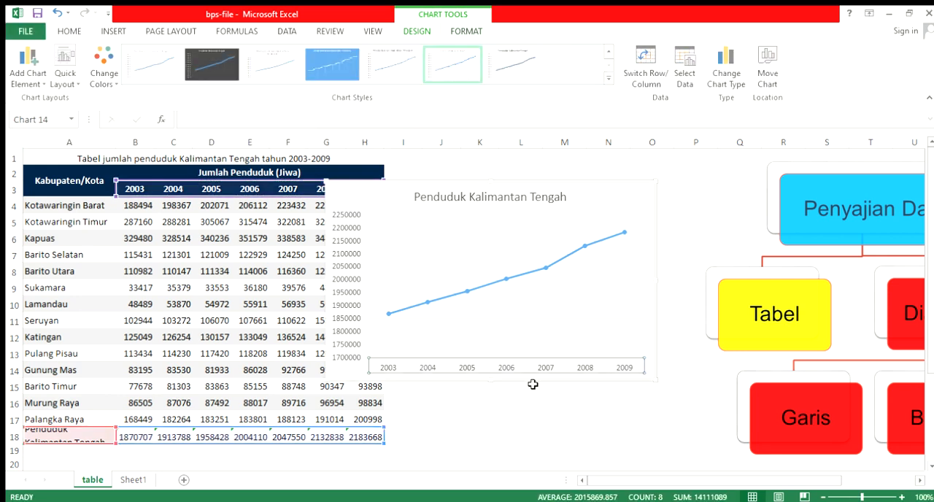
{"action": "left_click_drag", "start_coordinate": [533, 384], "coordinate": [542, 404]}
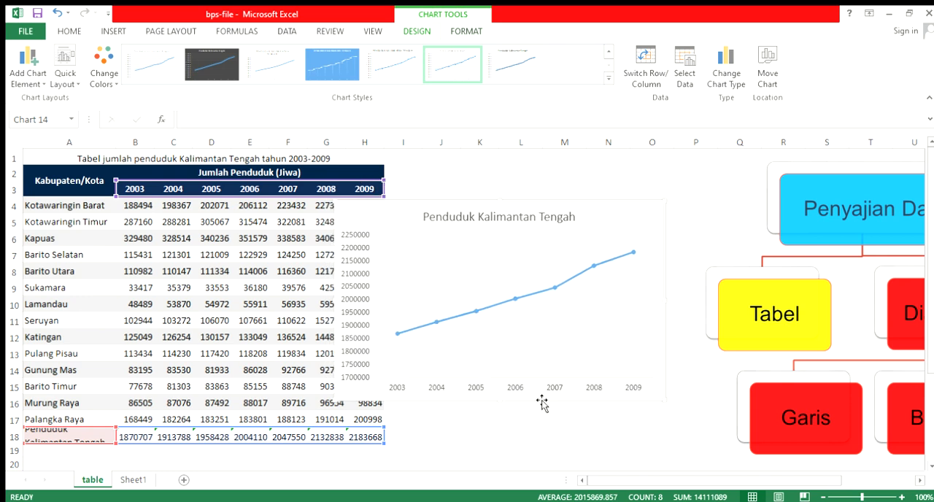
Change the line colour of the chart's data series to red, keeping the markers blue
{"action": "left_click", "coordinate": [475, 265]}
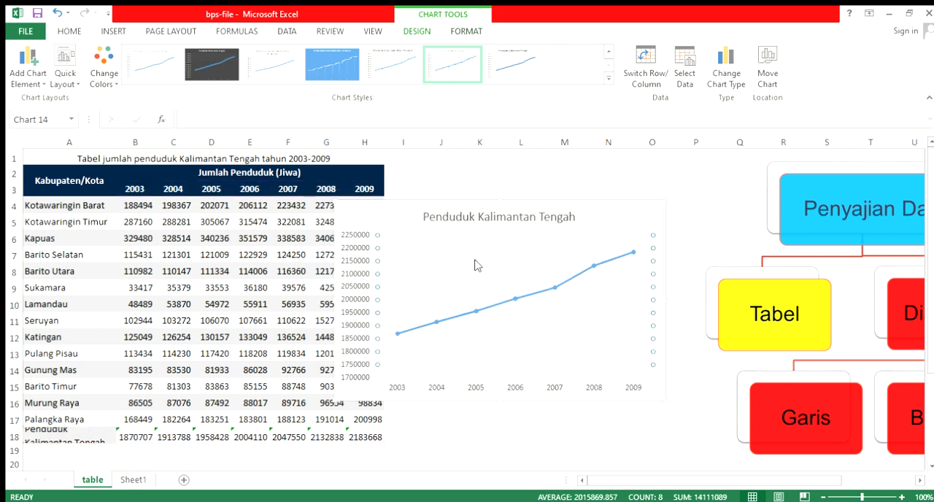
{"action": "left_click", "coordinate": [481, 269]}
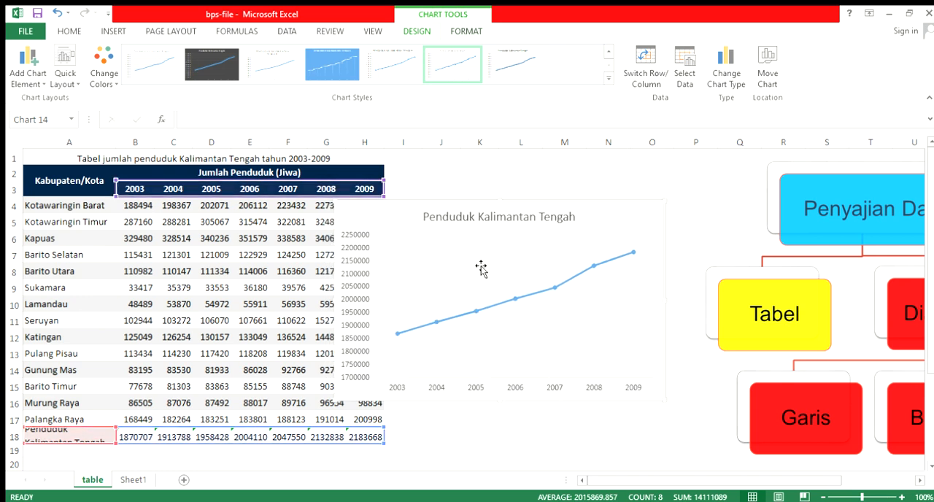
{"action": "left_click", "coordinate": [528, 295]}
{"action": "double_click", "coordinate": [528, 295]}
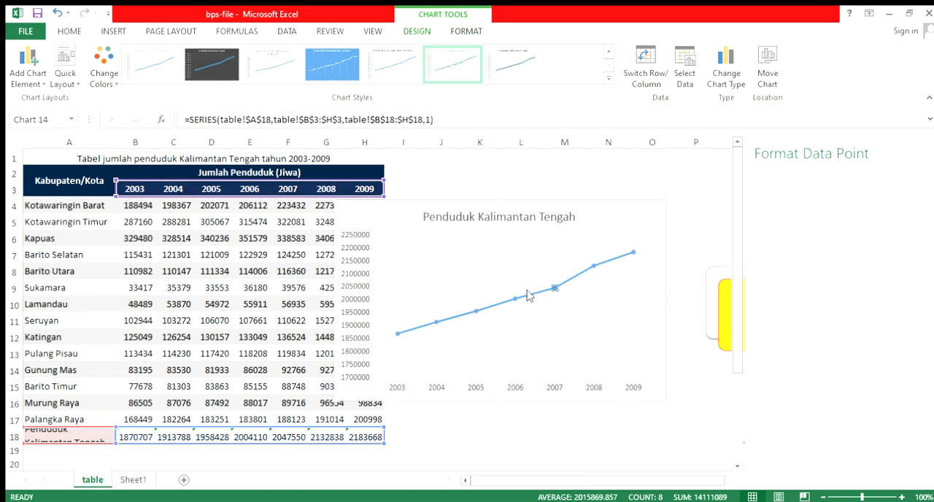
{"action": "left_click", "coordinate": [555, 332]}
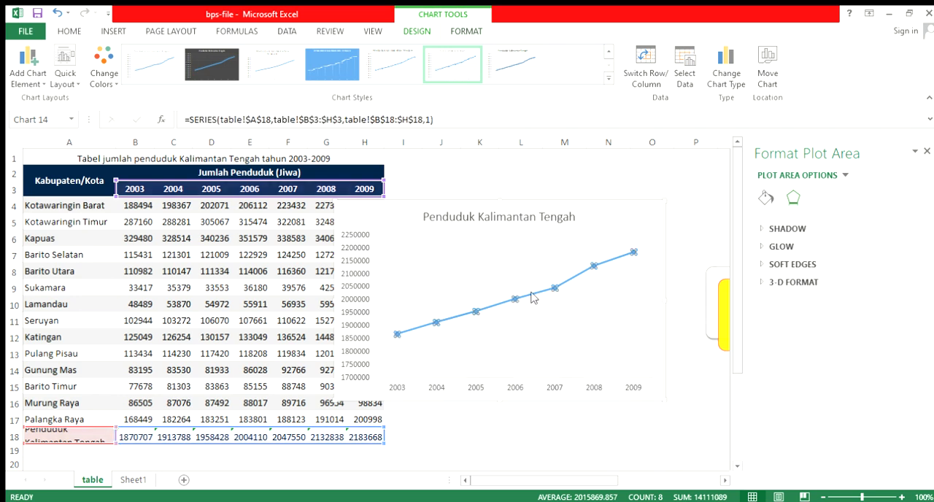
{"action": "left_click", "coordinate": [534, 295]}
{"action": "left_click", "coordinate": [765, 201]}
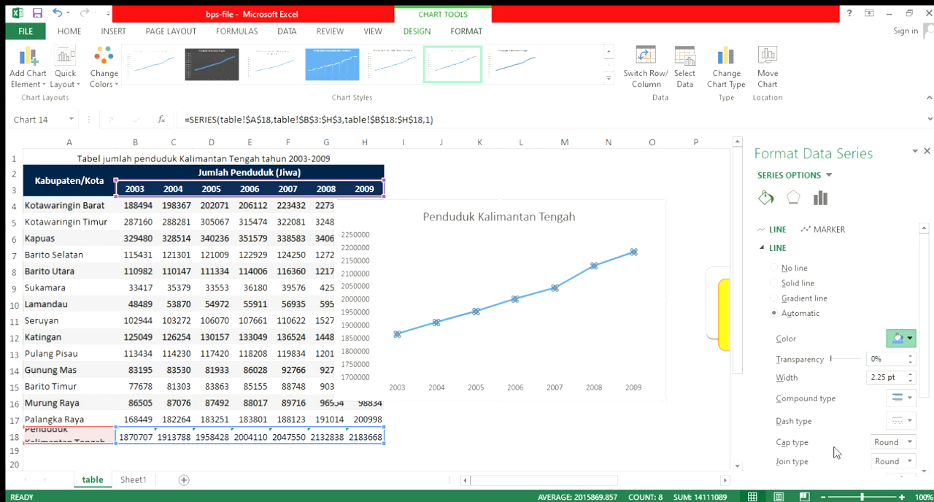
{"action": "left_click", "coordinate": [515, 354]}
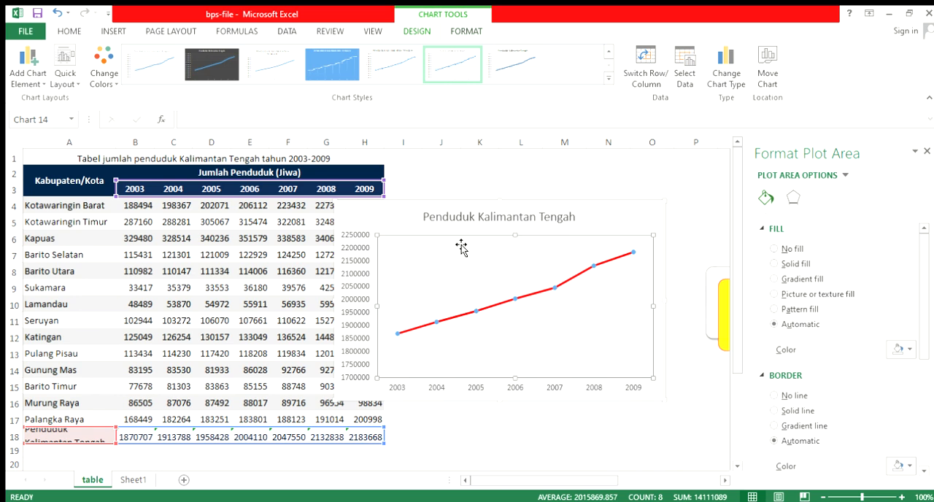
{"action": "left_click", "coordinate": [523, 398]}
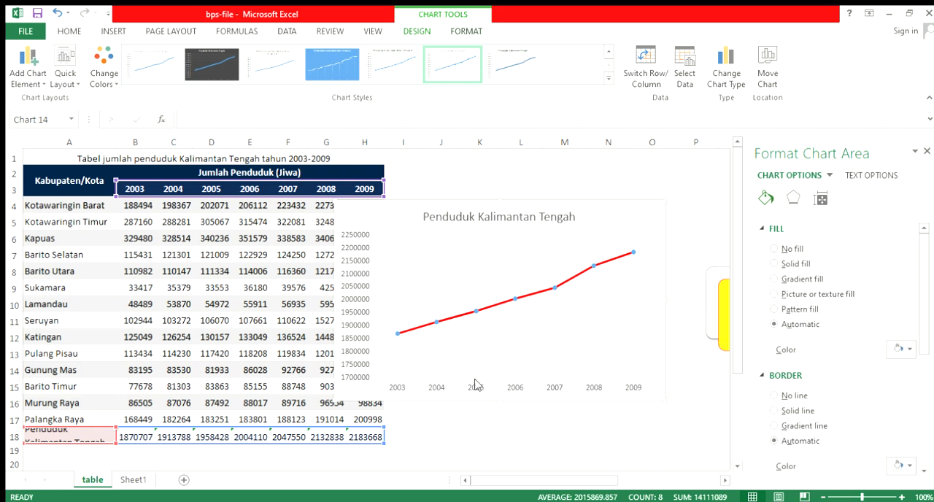
Check the yearly total formulas in row 18 for 2003 to 2009, cell by cell
{"action": "left_click", "coordinate": [144, 444]}
{"action": "left_click", "coordinate": [168, 440]}
{"action": "left_click", "coordinate": [210, 441]}
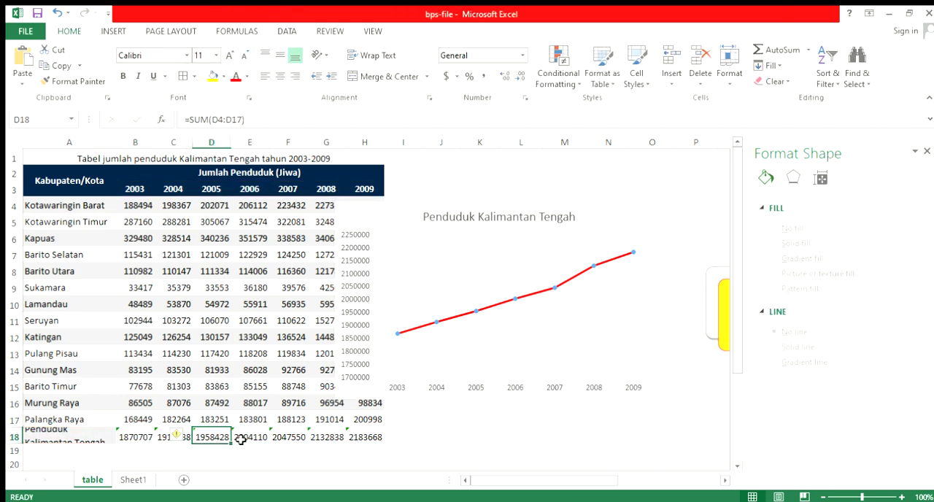
{"action": "left_click", "coordinate": [242, 439]}
{"action": "left_click", "coordinate": [277, 438]}
{"action": "left_click", "coordinate": [328, 441]}
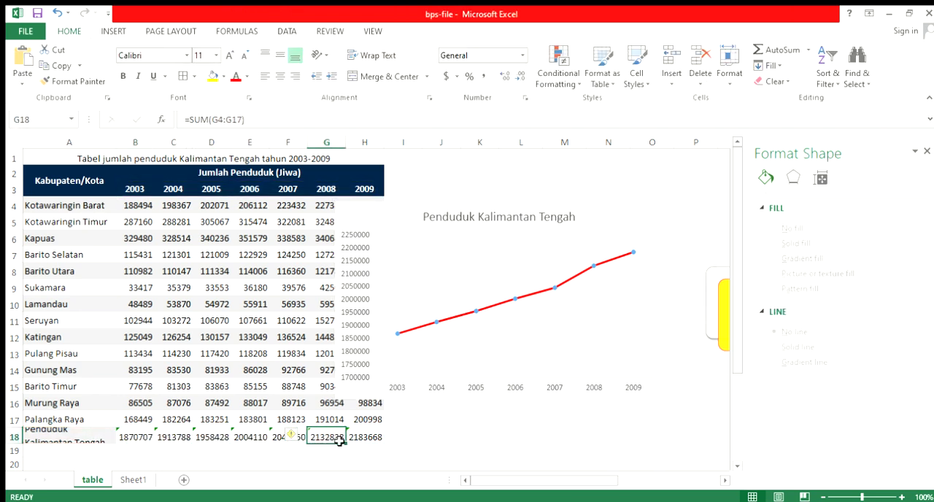
{"action": "left_click", "coordinate": [353, 441]}
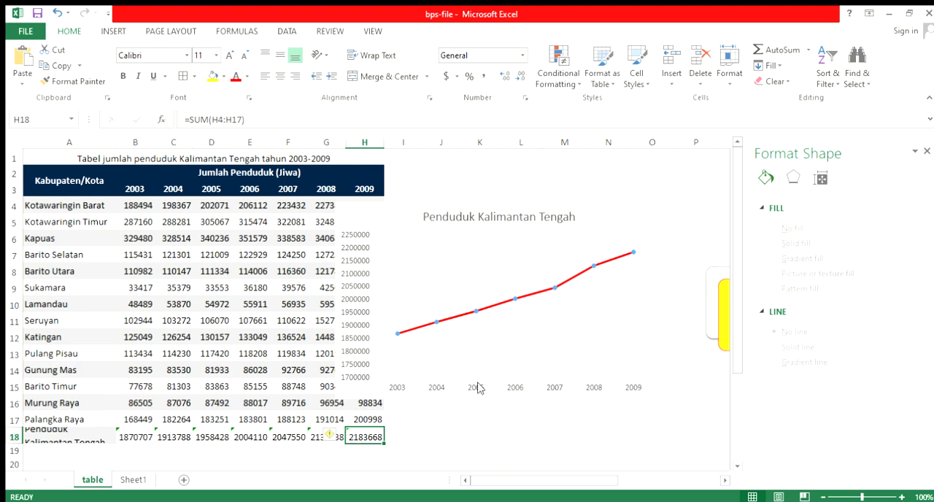
Give the line chart a vertical axis title reading "Jumlah Penduduk" and delete its horizontal axis title
{"action": "scroll", "coordinate": [478, 387], "scroll_direction": "down", "scroll_amount": 2}
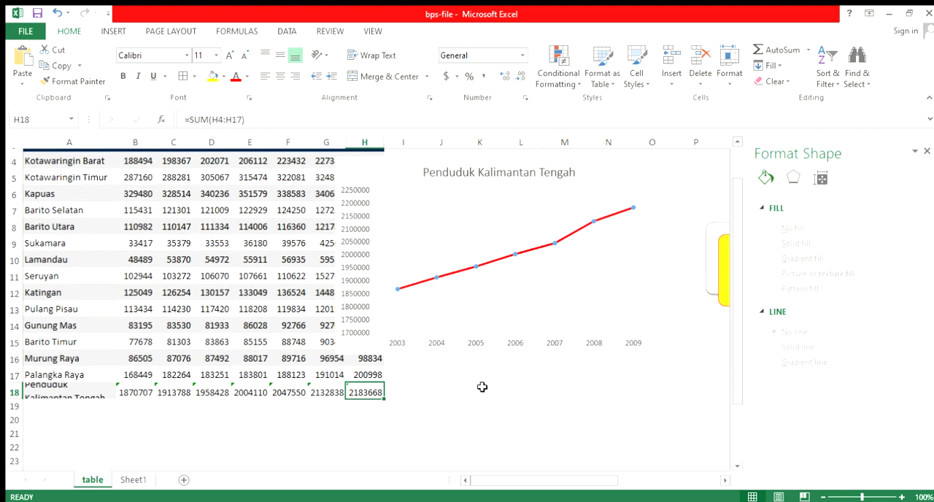
{"action": "left_click", "coordinate": [455, 306]}
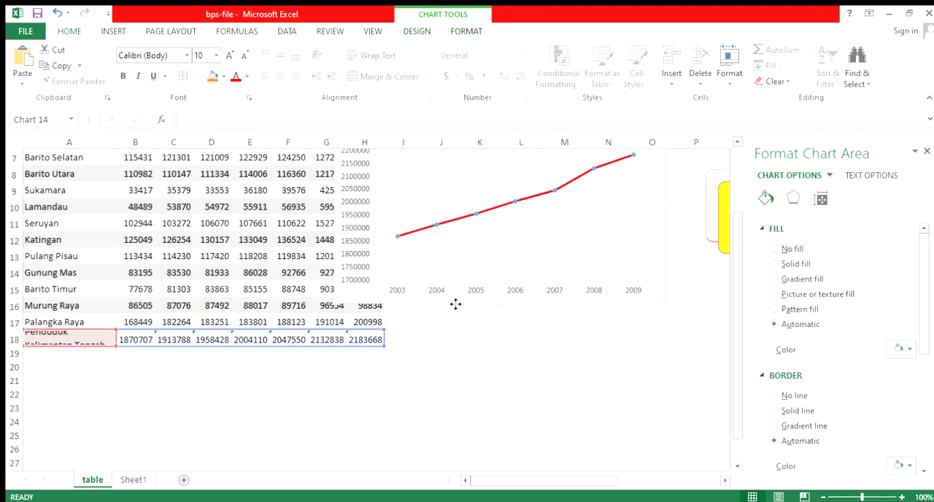
{"action": "scroll", "coordinate": [539, 270], "scroll_direction": "up", "scroll_amount": 2}
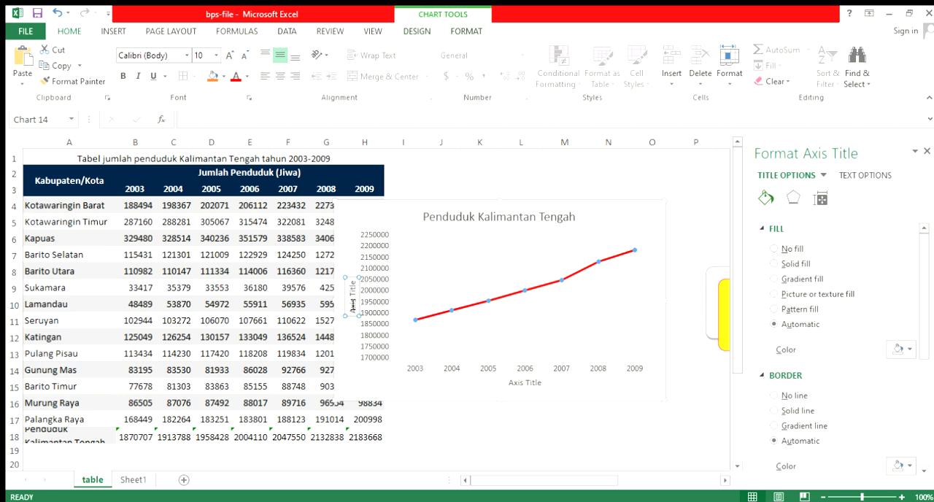
{"action": "triple_click", "coordinate": [353, 305]}
{"action": "type", "text": "Jumlah Penduduk"}
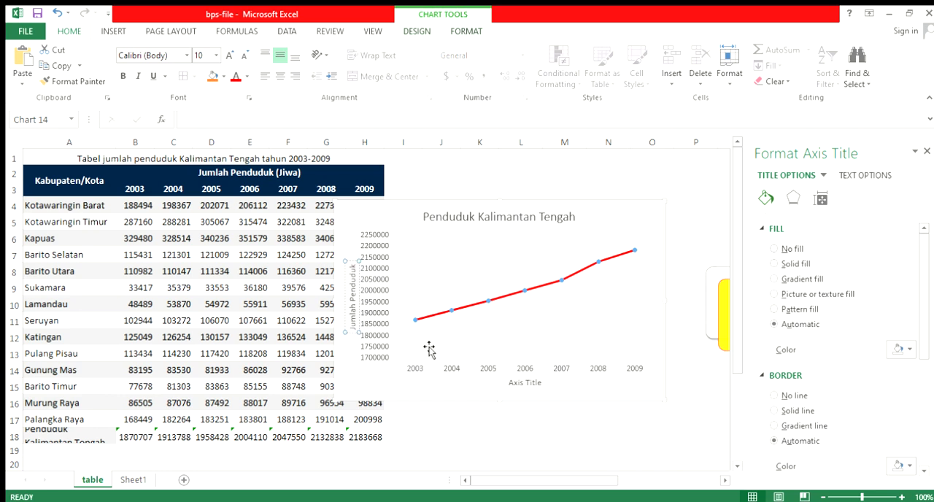
{"action": "left_click", "coordinate": [539, 386]}
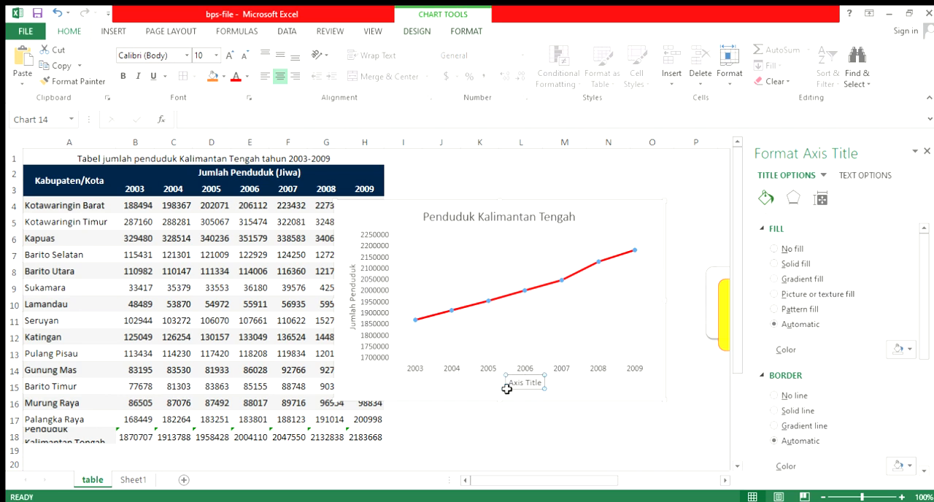
{"action": "key", "text": "Delete"}
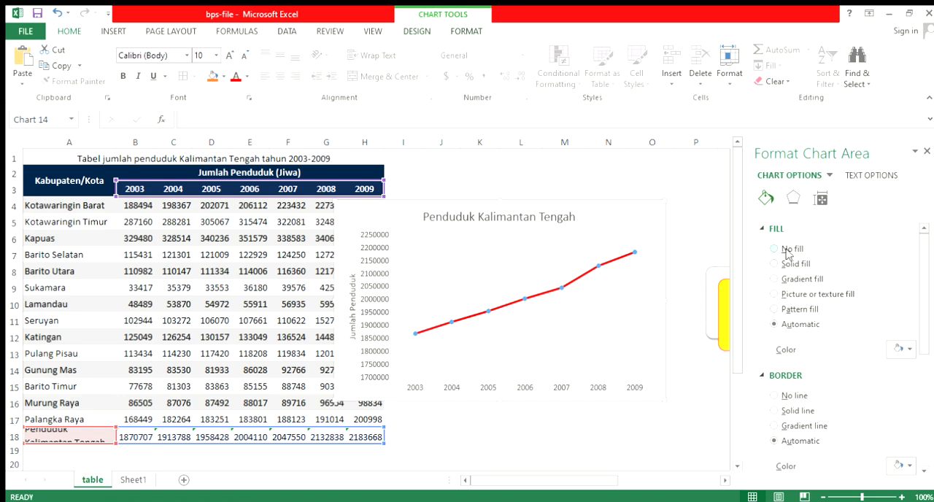
Give the Penduduk Kalimantan Tengah chart area a solid fill and move the chart below the table, starting around row 20
{"action": "double_click", "coordinate": [639, 212]}
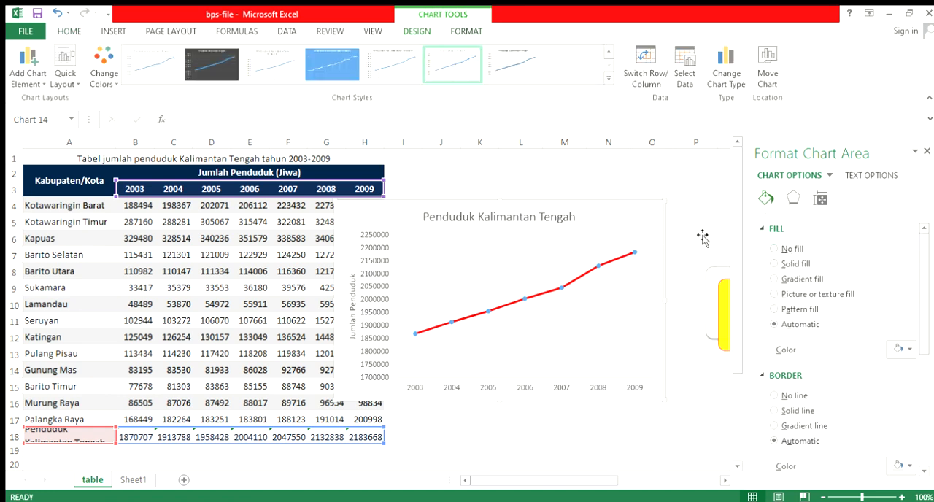
{"action": "left_click", "coordinate": [892, 351]}
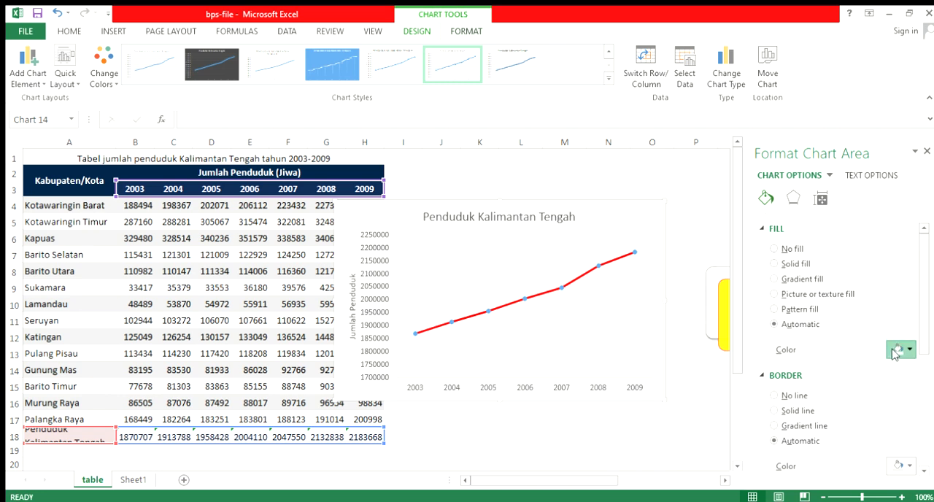
{"action": "left_click", "coordinate": [843, 386]}
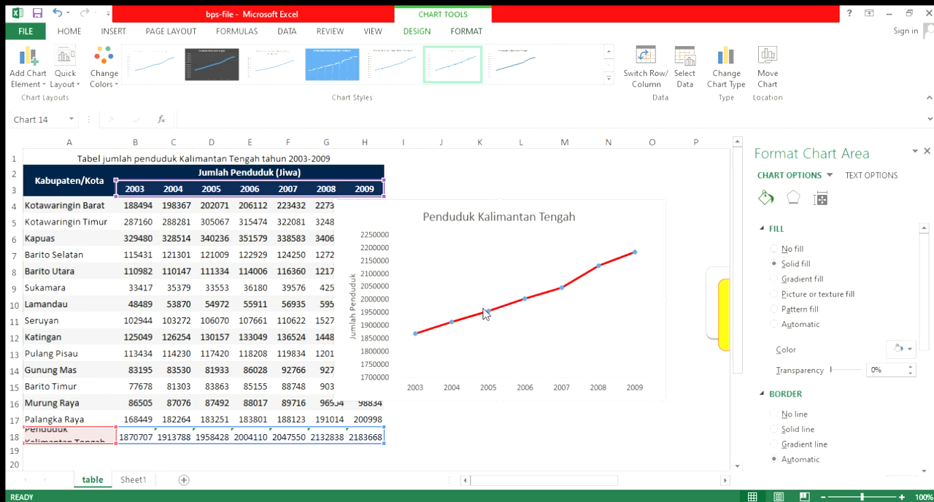
{"action": "scroll", "coordinate": [486, 314], "scroll_direction": "down", "scroll_amount": 3}
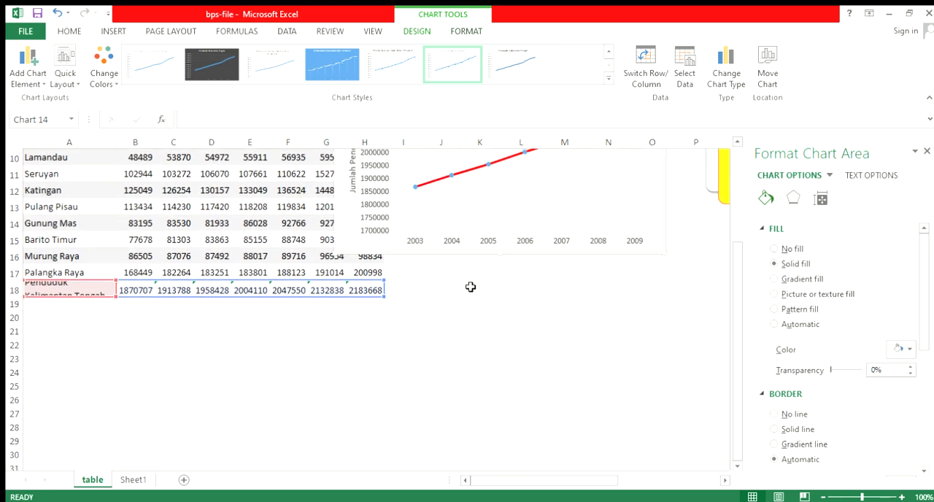
{"action": "left_click_drag", "start_coordinate": [474, 257], "coordinate": [169, 433]}
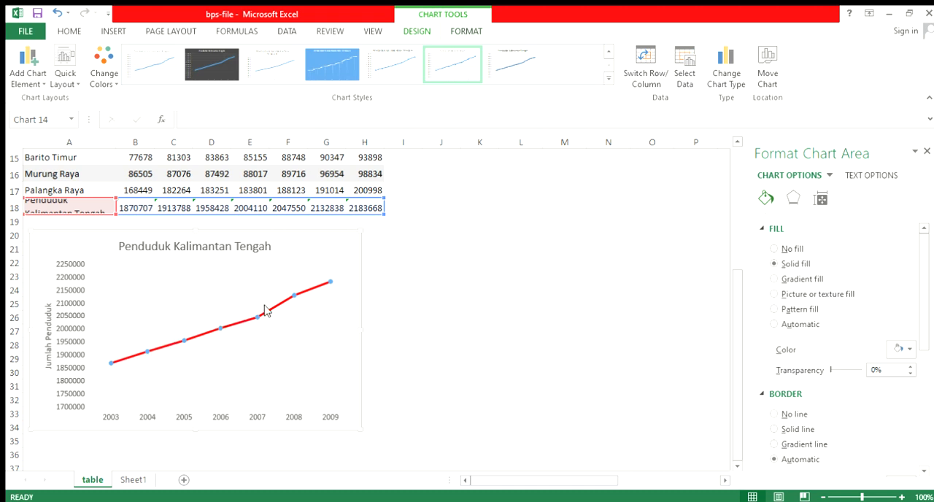
Insert a line chart with markers from the Kotawaringin Barat and Kotawaringin Timur rows A4:H5 and move it beside the table
{"action": "scroll", "coordinate": [402, 281], "scroll_direction": "up", "scroll_amount": 3}
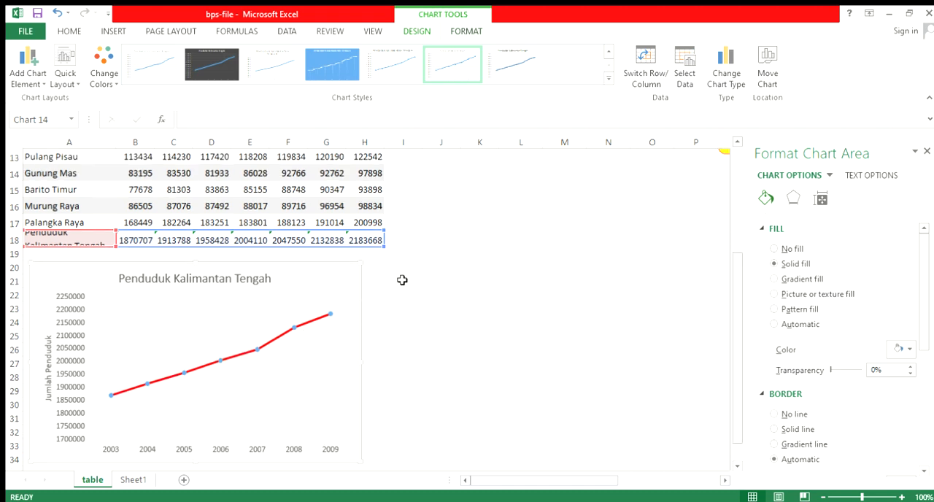
{"action": "scroll", "coordinate": [402, 281], "scroll_direction": "up", "scroll_amount": 3}
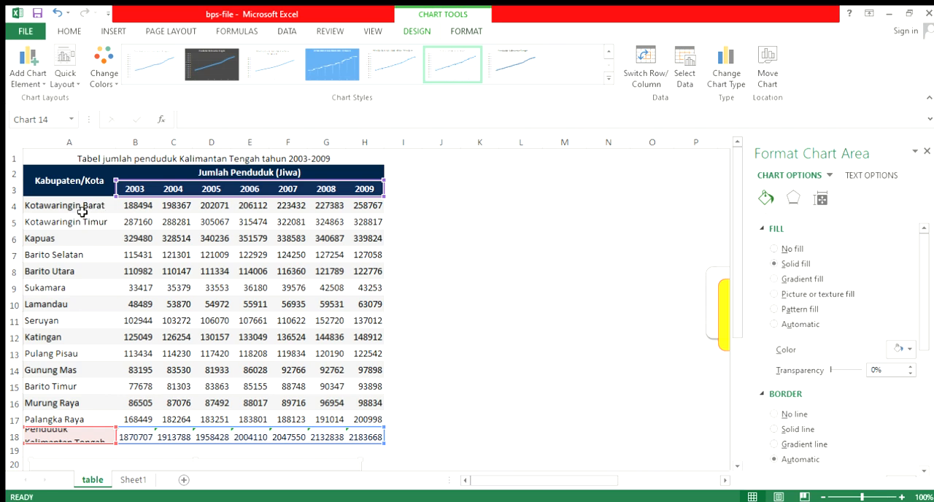
{"action": "left_click_drag", "start_coordinate": [83, 212], "coordinate": [367, 222]}
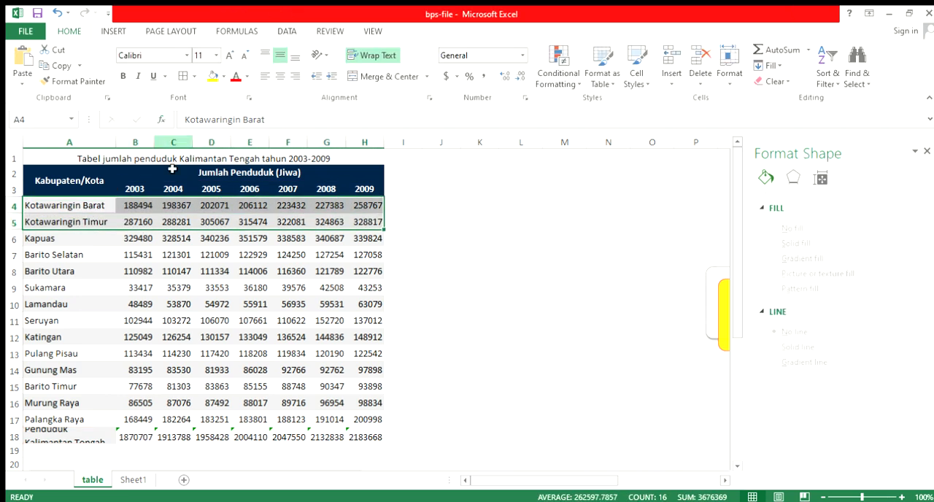
{"action": "left_click", "coordinate": [113, 31]}
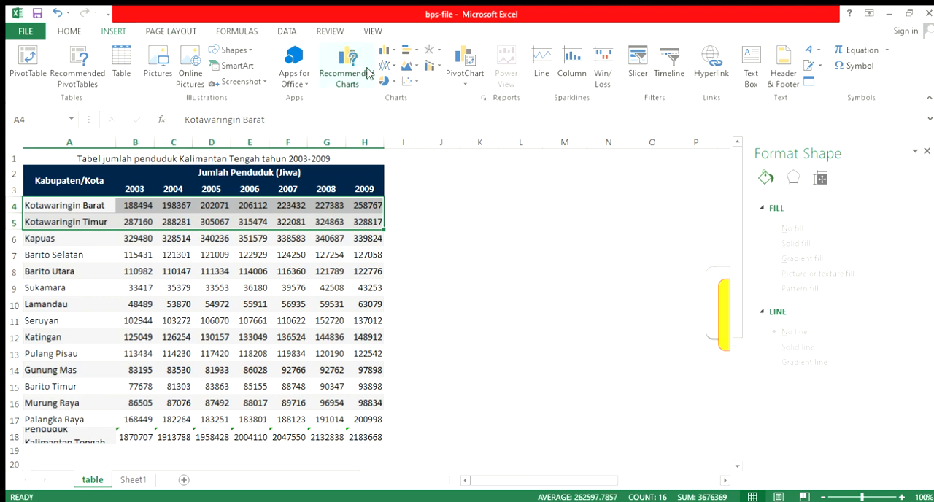
{"action": "left_click", "coordinate": [405, 155]}
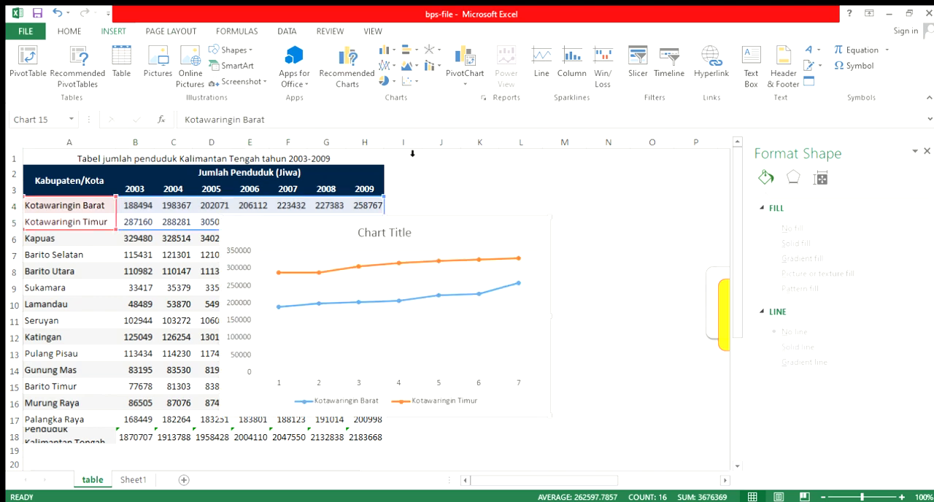
{"action": "left_click_drag", "start_coordinate": [439, 221], "coordinate": [597, 215]}
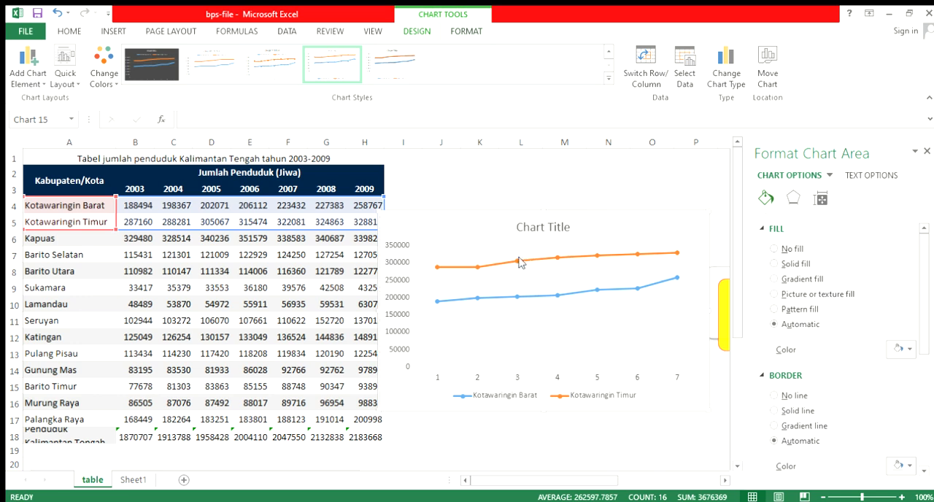
Set the two-district chart's horizontal axis labels to the years in B3:H3
{"action": "left_click", "coordinate": [475, 377]}
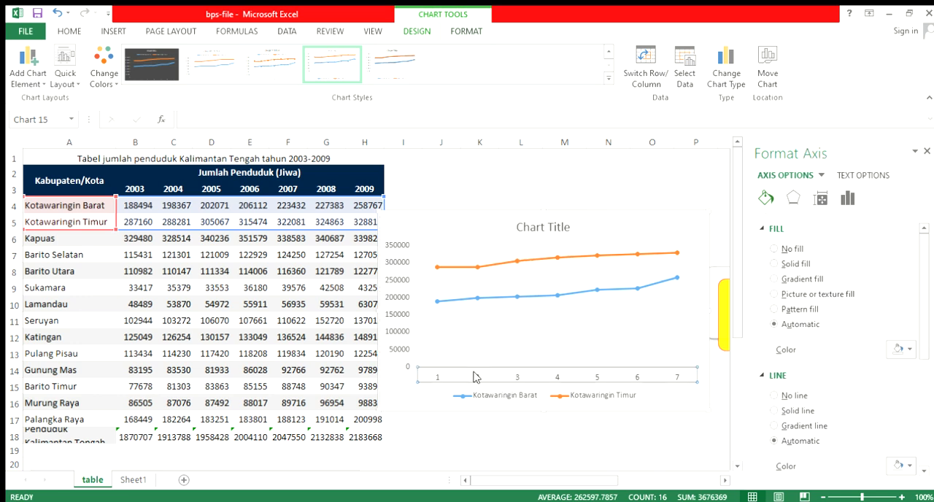
{"action": "left_click", "coordinate": [502, 298]}
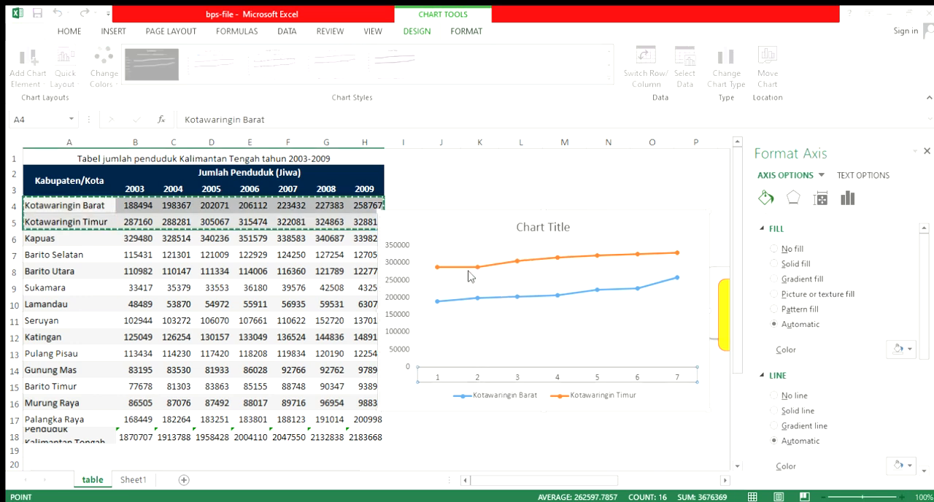
{"action": "left_click", "coordinate": [439, 295]}
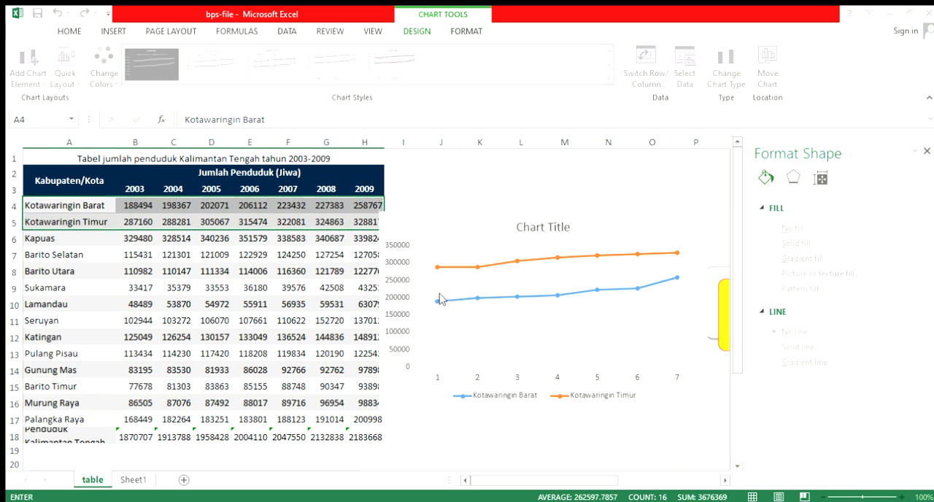
{"action": "left_click_drag", "start_coordinate": [135, 189], "coordinate": [357, 191]}
{"action": "left_click_drag", "start_coordinate": [135, 191], "coordinate": [358, 198]}
{"action": "left_click", "coordinate": [414, 323]}
{"action": "left_click", "coordinate": [450, 367]}
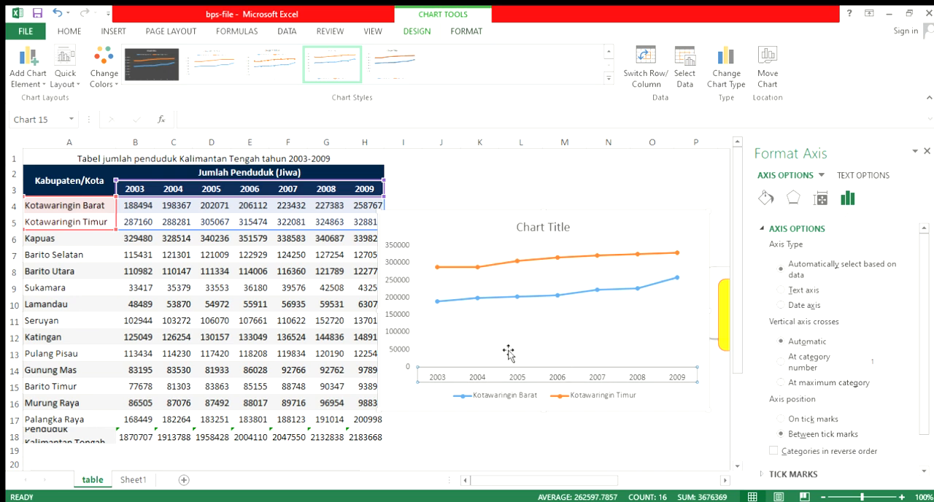
Fill the two-district chart's area with a solid light yellow
{"action": "left_click", "coordinate": [441, 233]}
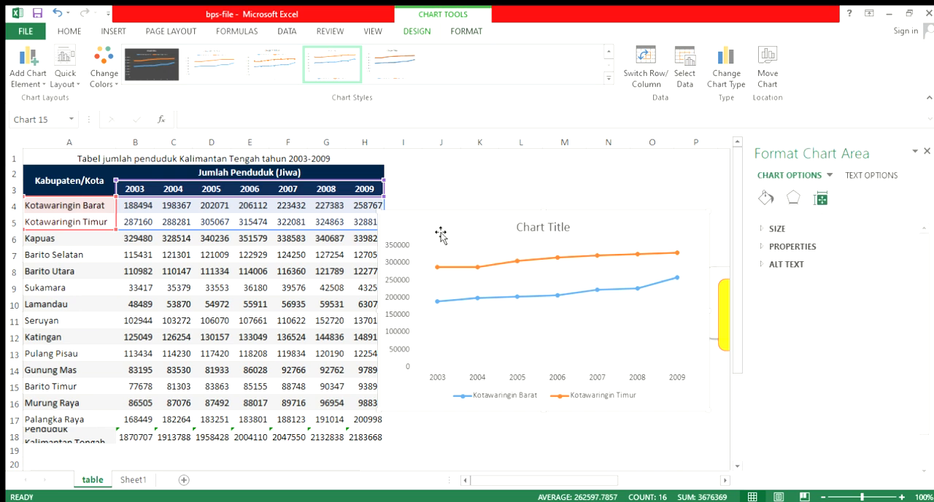
{"action": "left_click", "coordinate": [763, 200]}
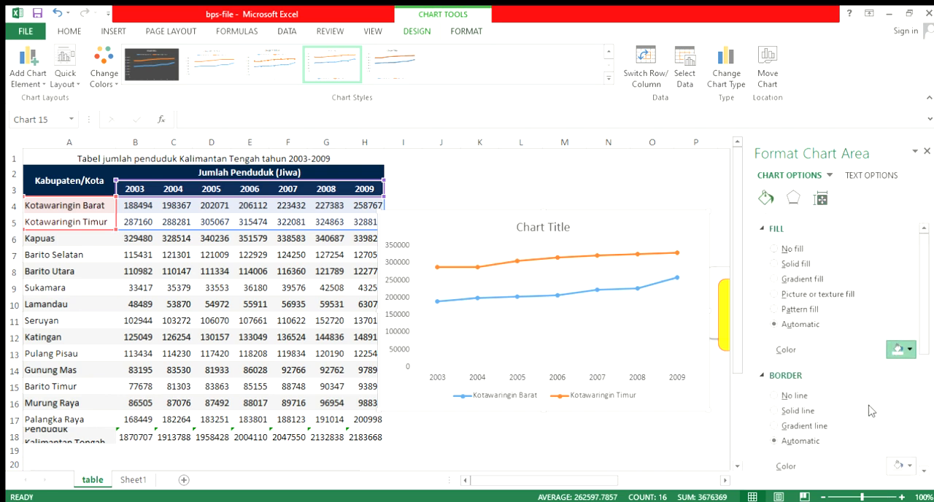
{"action": "left_click", "coordinate": [879, 413]}
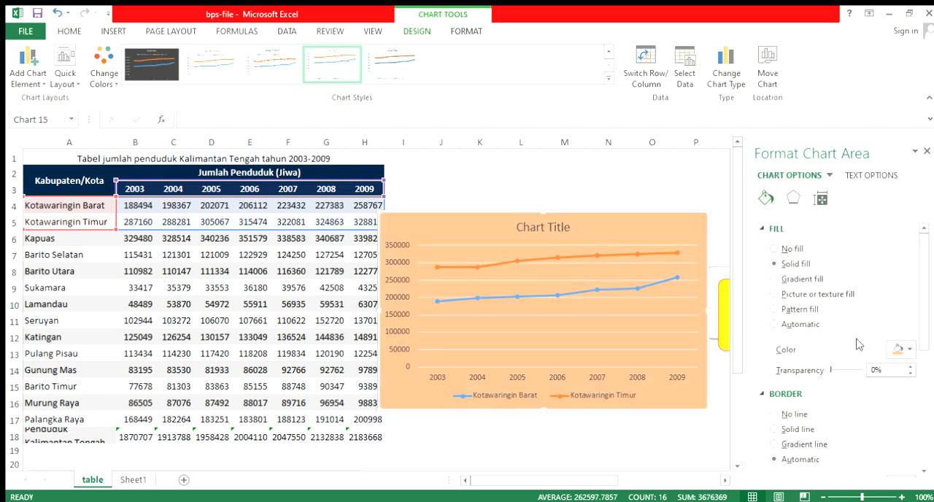
{"action": "left_click", "coordinate": [892, 394]}
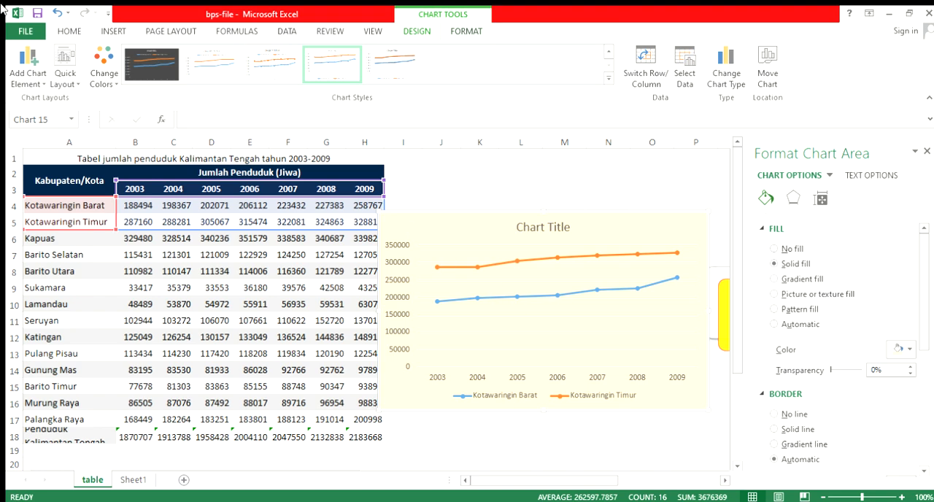
Move the yellow two-district chart below the table, alongside the Penduduk Kalimantan Tengah chart
{"action": "scroll", "coordinate": [462, 375], "scroll_direction": "down", "scroll_amount": 4}
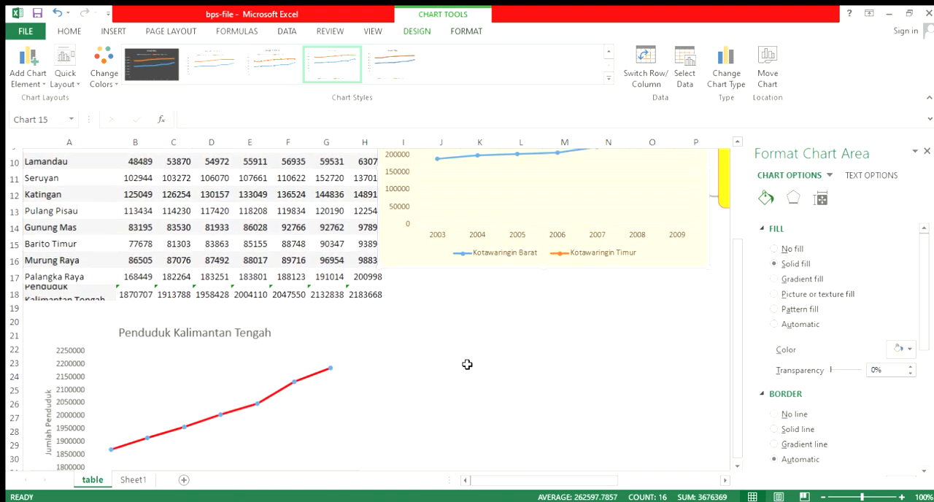
{"action": "left_click_drag", "start_coordinate": [419, 221], "coordinate": [417, 465]}
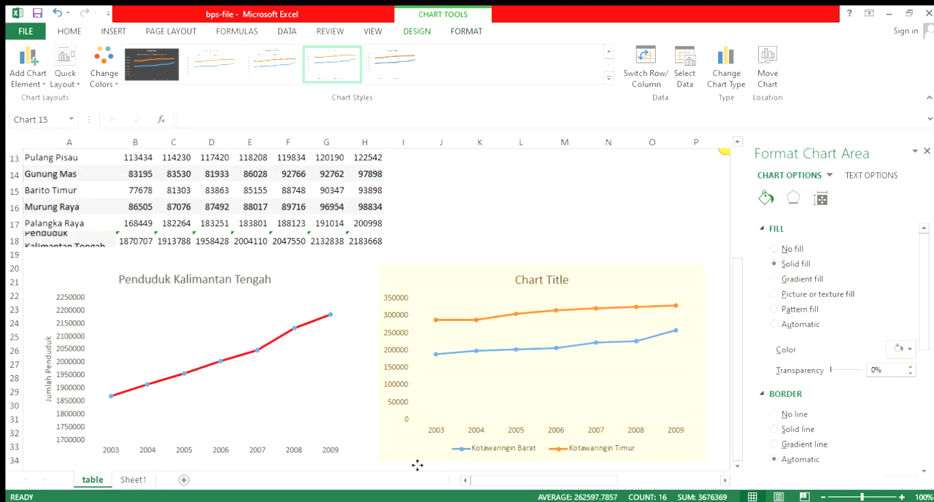
{"action": "scroll", "coordinate": [472, 315], "scroll_direction": "up", "scroll_amount": 3}
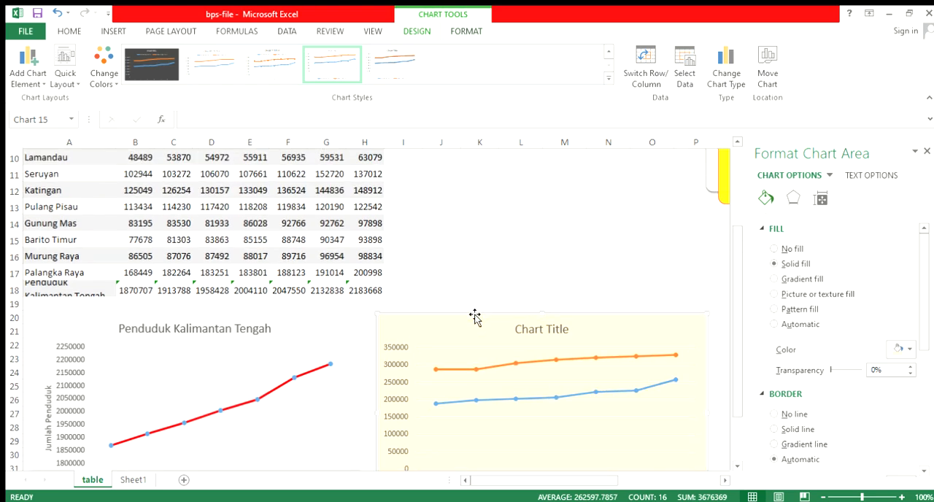
{"action": "scroll", "coordinate": [473, 314], "scroll_direction": "down", "scroll_amount": 5}
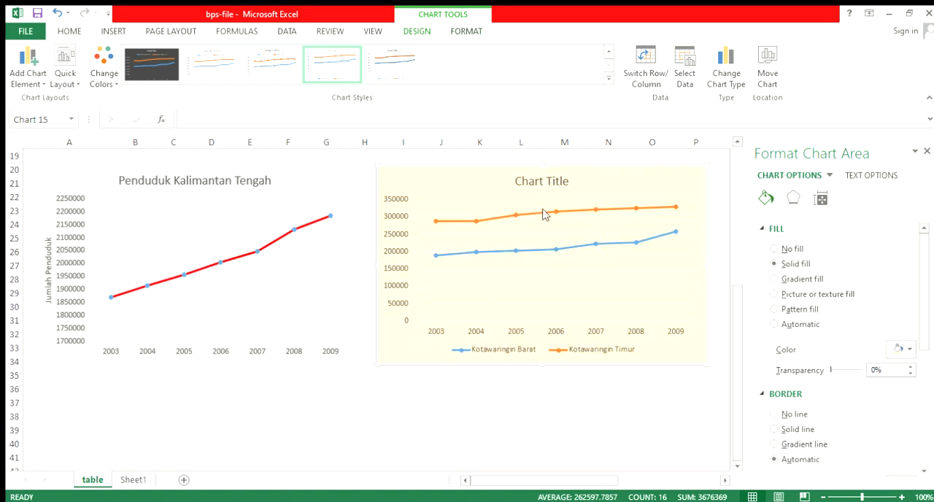
Insert a line chart with markers from the four district rows A4:H7 and move it toward the empty area beside the table
{"action": "scroll", "coordinate": [544, 213], "scroll_direction": "up", "scroll_amount": 6}
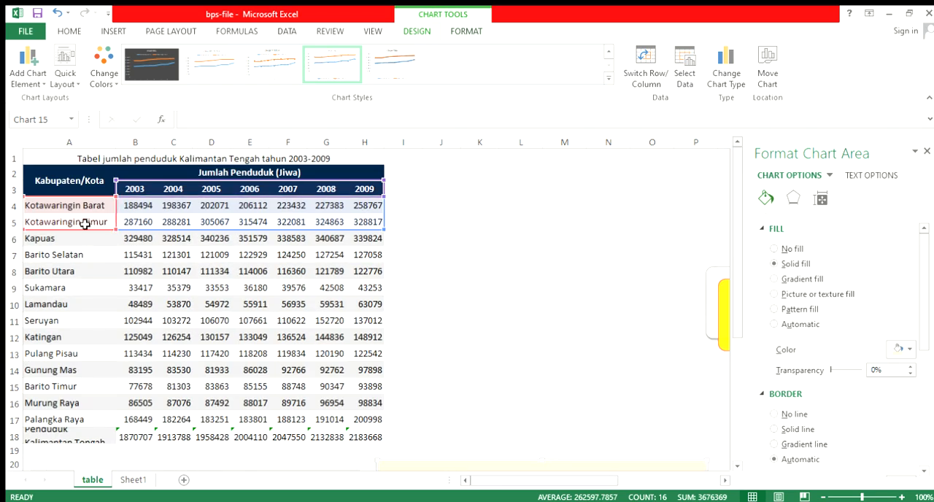
{"action": "left_click", "coordinate": [81, 229]}
{"action": "left_click_drag", "start_coordinate": [76, 206], "coordinate": [377, 256]}
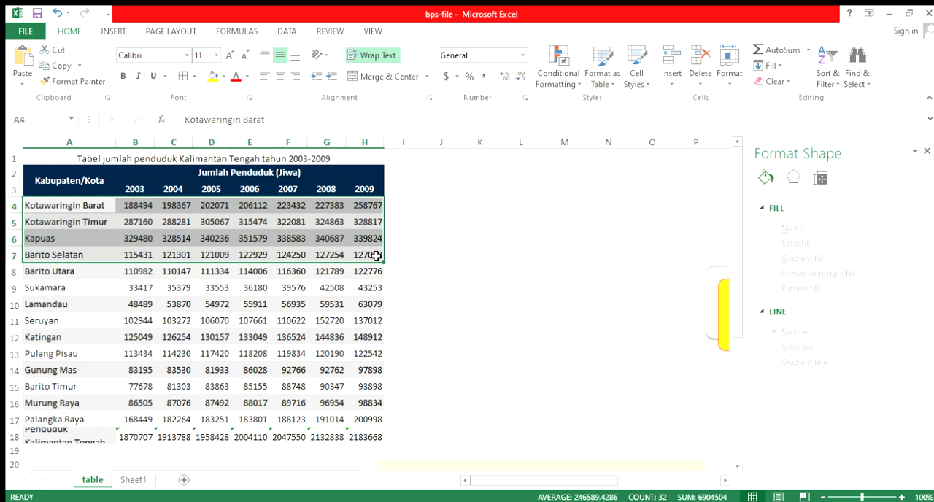
{"action": "left_click", "coordinate": [114, 31]}
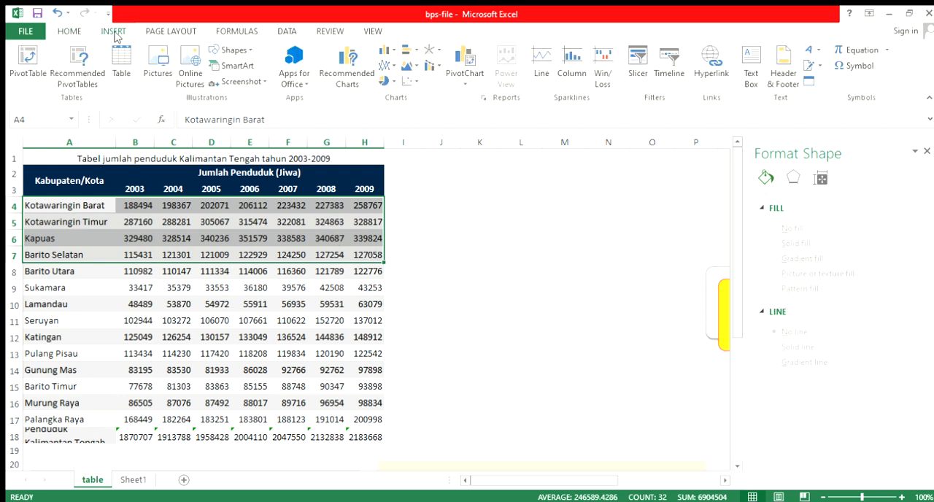
{"action": "left_click", "coordinate": [392, 86]}
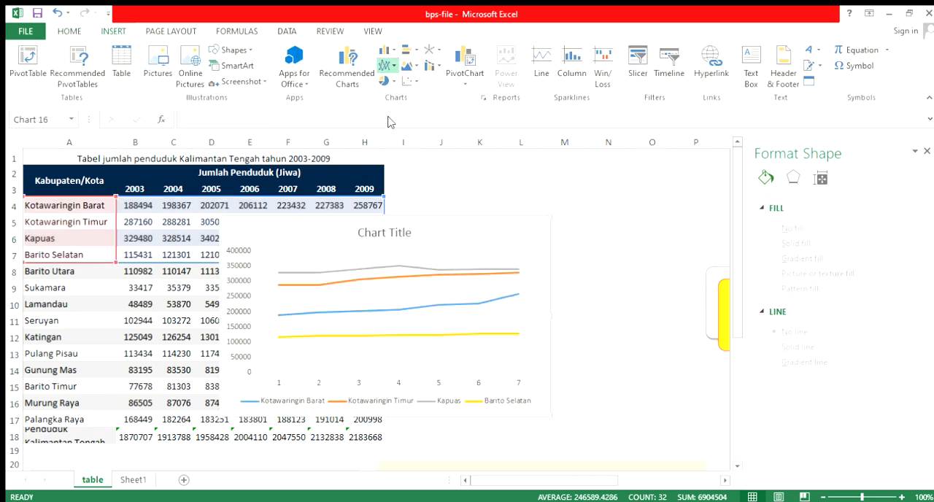
{"action": "left_click", "coordinate": [472, 235]}
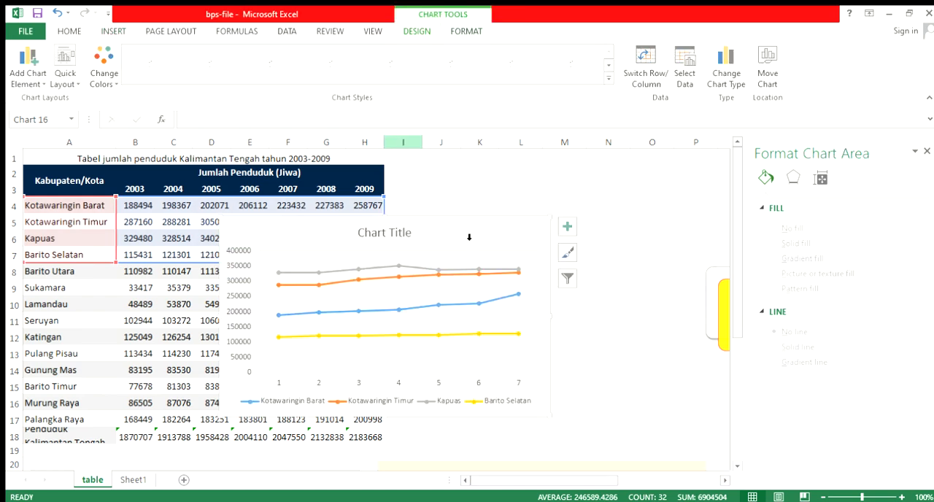
{"action": "left_click_drag", "start_coordinate": [473, 219], "coordinate": [600, 210]}
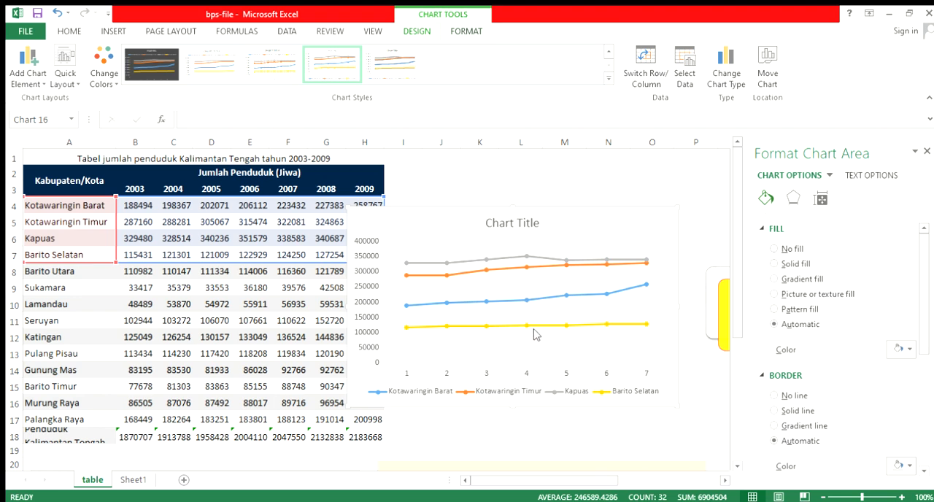
Move the four-district line chart below the yellow Kotawaringin Barat and Kotawaringin Timur chart
{"action": "scroll", "coordinate": [537, 334], "scroll_direction": "down", "scroll_amount": 3}
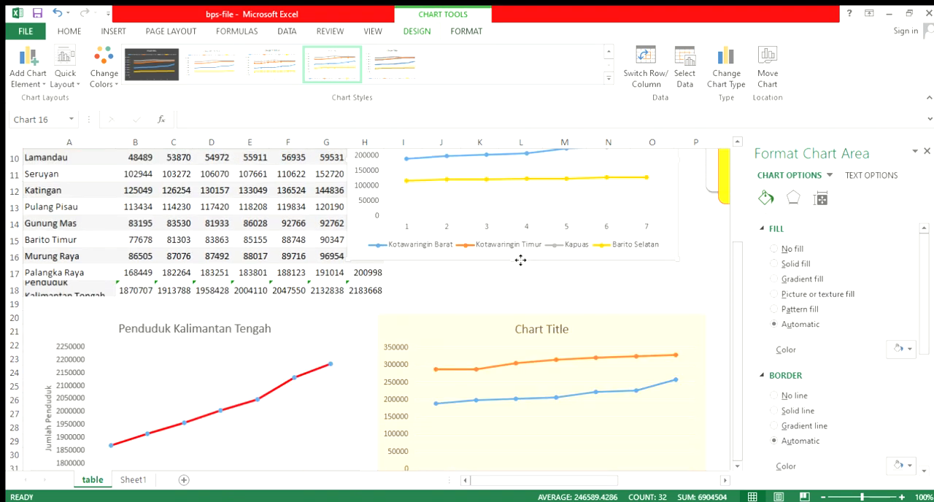
{"action": "left_click_drag", "start_coordinate": [521, 260], "coordinate": [547, 387]}
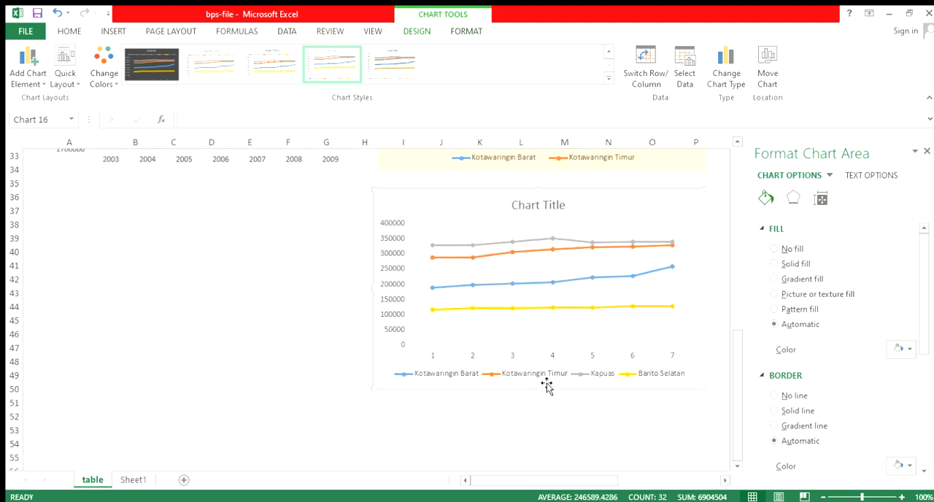
{"action": "scroll", "coordinate": [518, 240], "scroll_direction": "up", "scroll_amount": 10}
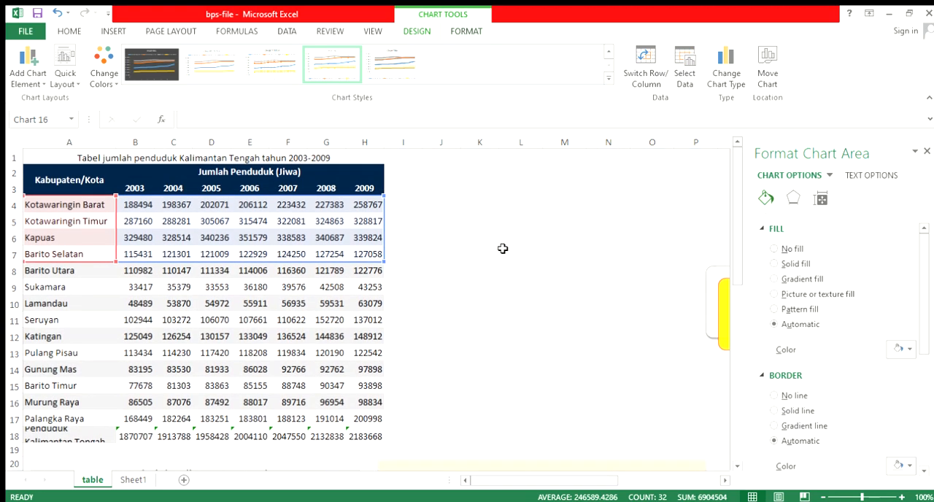
{"action": "mouse_move", "coordinate": [555, 486]}
{"action": "left_mouse_down"}
{"action": "mouse_move", "coordinate": [621, 483]}
{"action": "mouse_move", "coordinate": [548, 482]}
{"action": "left_mouse_up"}
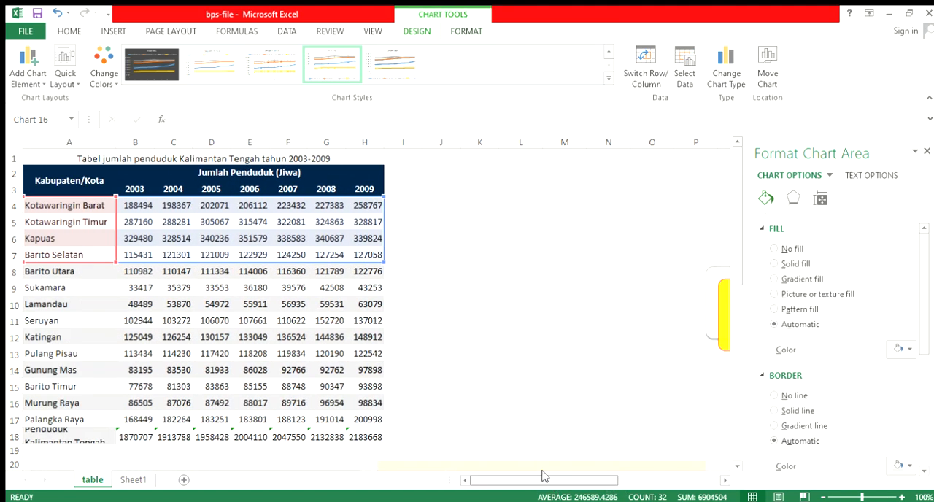
Insert a clustered column chart from the Penduduk Kalimantan Tengah row A18:H18 and shift it over the table's right edge
{"action": "left_click", "coordinate": [108, 274]}
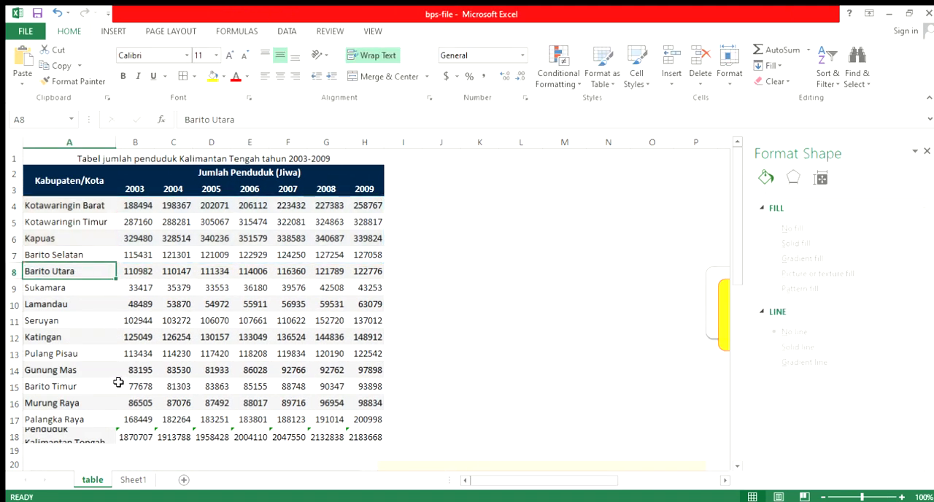
{"action": "scroll", "coordinate": [115, 382], "scroll_direction": "down", "scroll_amount": 2}
{"action": "left_click", "coordinate": [104, 339]}
{"action": "left_click_drag", "start_coordinate": [103, 339], "coordinate": [354, 340]}
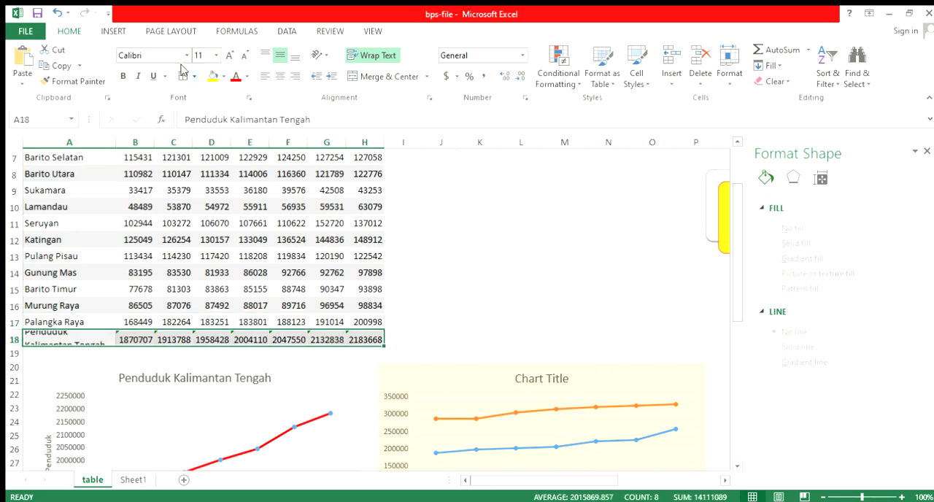
{"action": "left_click", "coordinate": [111, 32]}
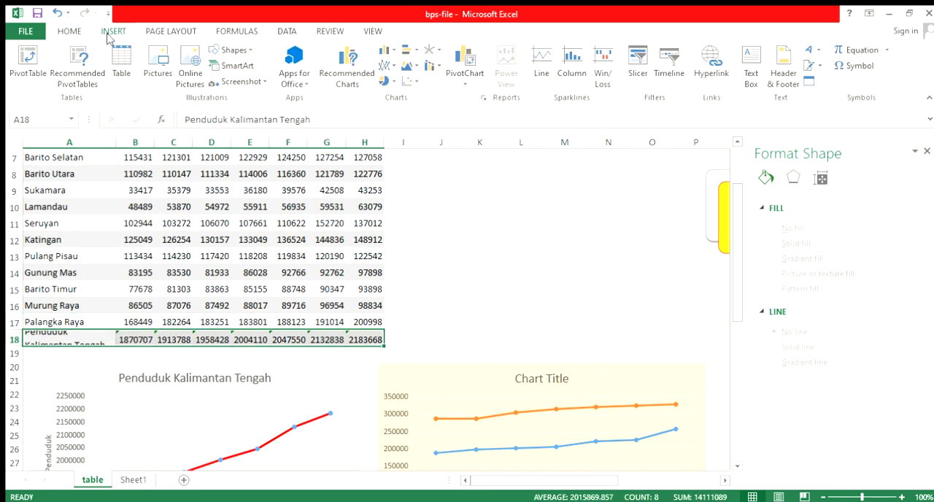
{"action": "left_click", "coordinate": [378, 49]}
{"action": "left_click", "coordinate": [387, 81]}
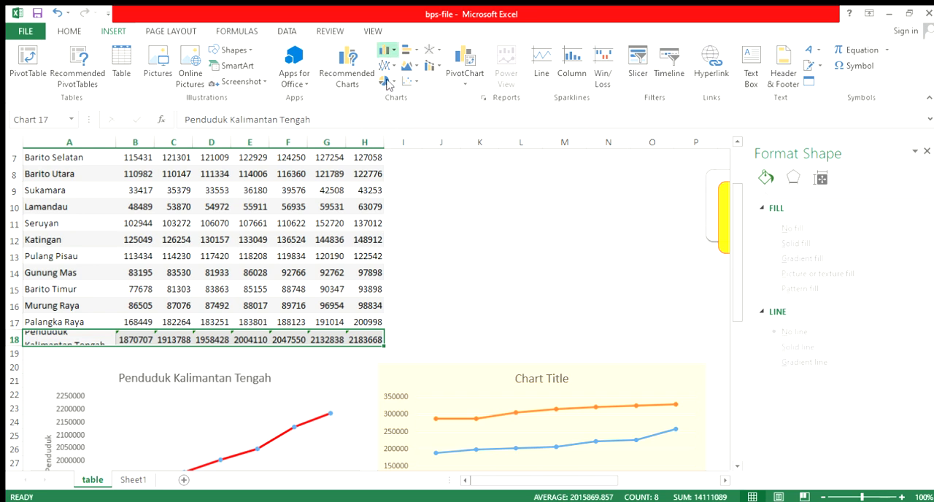
{"action": "left_click_drag", "start_coordinate": [453, 223], "coordinate": [525, 202]}
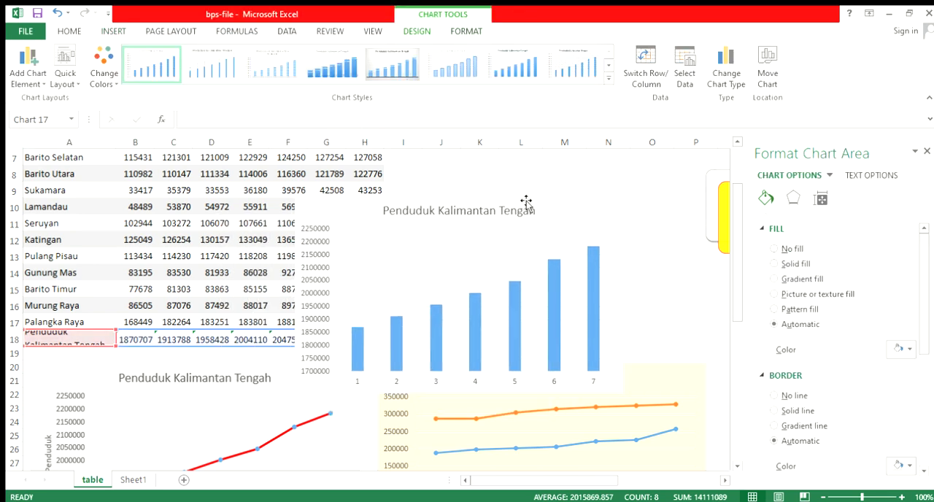
Set the column chart's horizontal axis labels to the years in B3:H3
{"action": "left_click", "coordinate": [432, 381]}
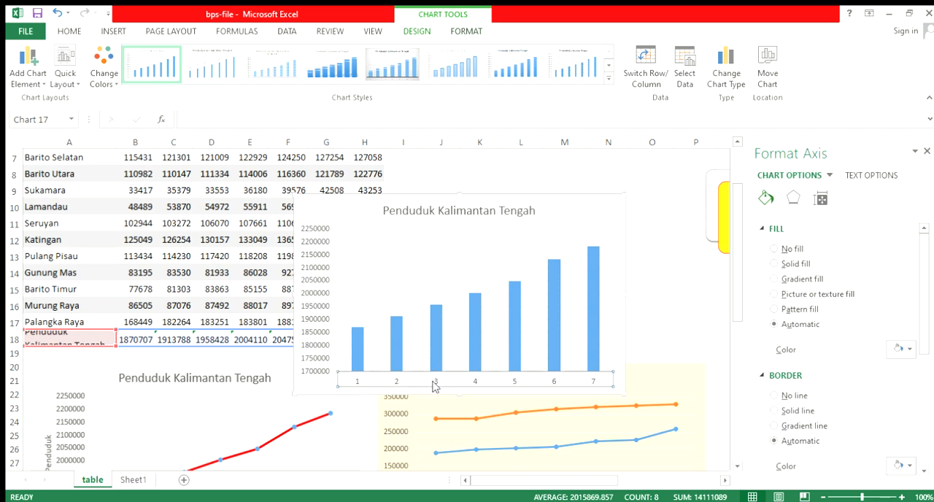
{"action": "left_click", "coordinate": [469, 308]}
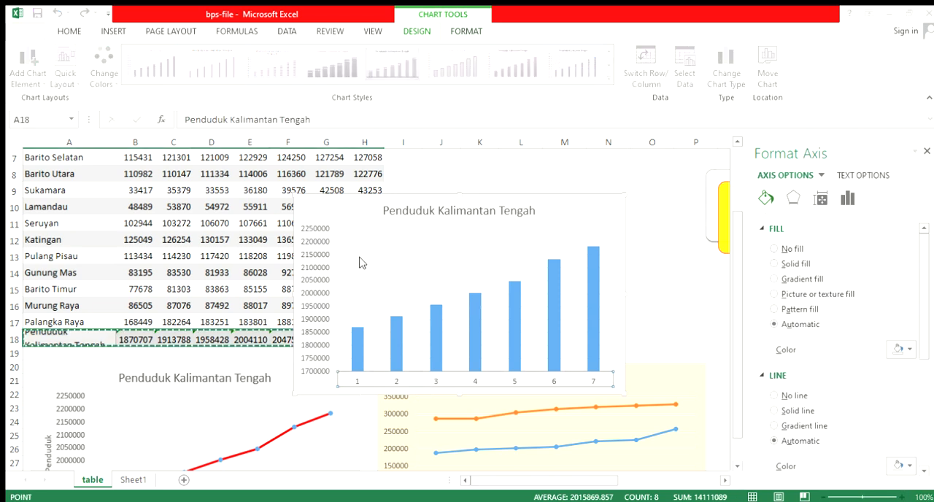
{"action": "left_click", "coordinate": [432, 292]}
{"action": "scroll", "coordinate": [270, 206], "scroll_direction": "up", "scroll_amount": 2}
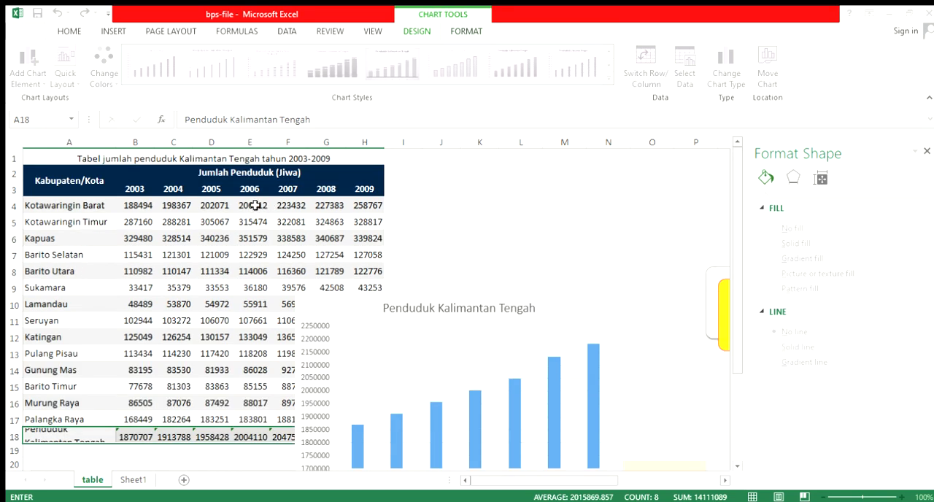
{"action": "left_click_drag", "start_coordinate": [139, 192], "coordinate": [357, 189]}
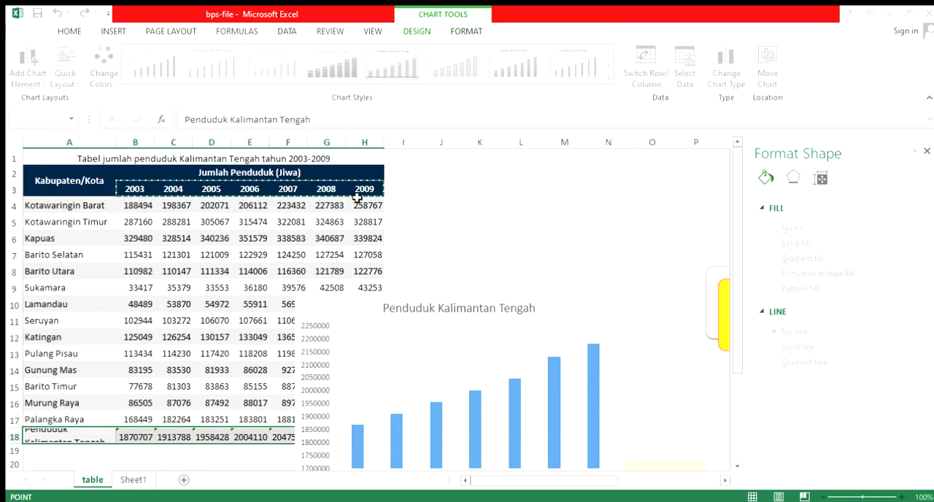
{"action": "left_click", "coordinate": [428, 327]}
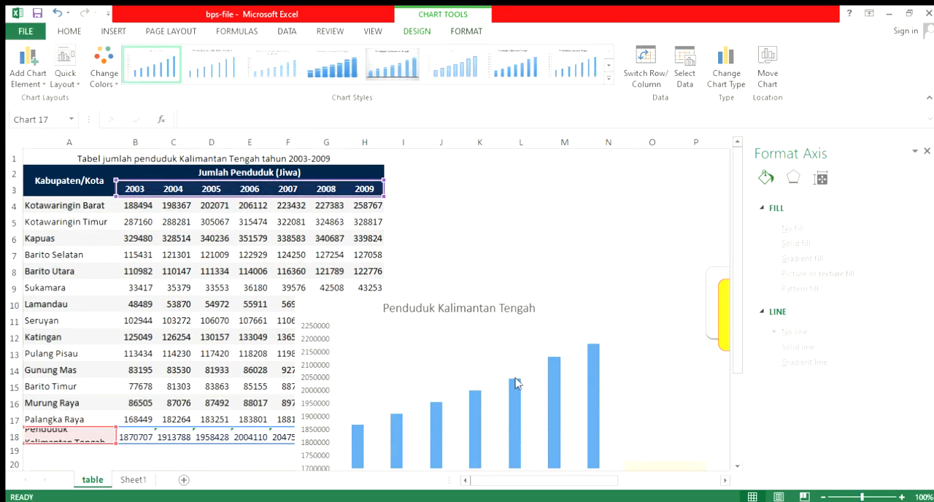
Move the Penduduk Kalimantan Tengah column chart up beside the upper rows of the table
{"action": "scroll", "coordinate": [520, 380], "scroll_direction": "down", "scroll_amount": 4}
{"action": "scroll", "coordinate": [563, 294], "scroll_direction": "up", "scroll_amount": 2}
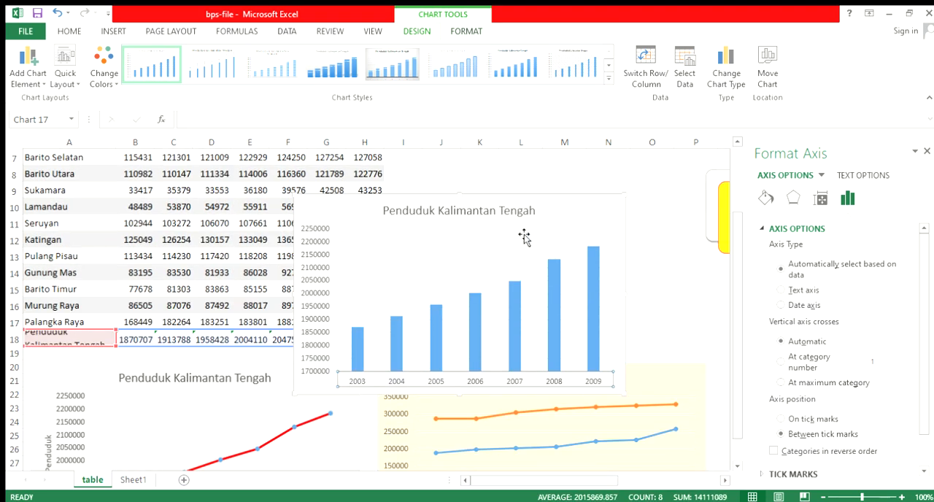
{"action": "left_click_drag", "start_coordinate": [514, 200], "coordinate": [549, 165]}
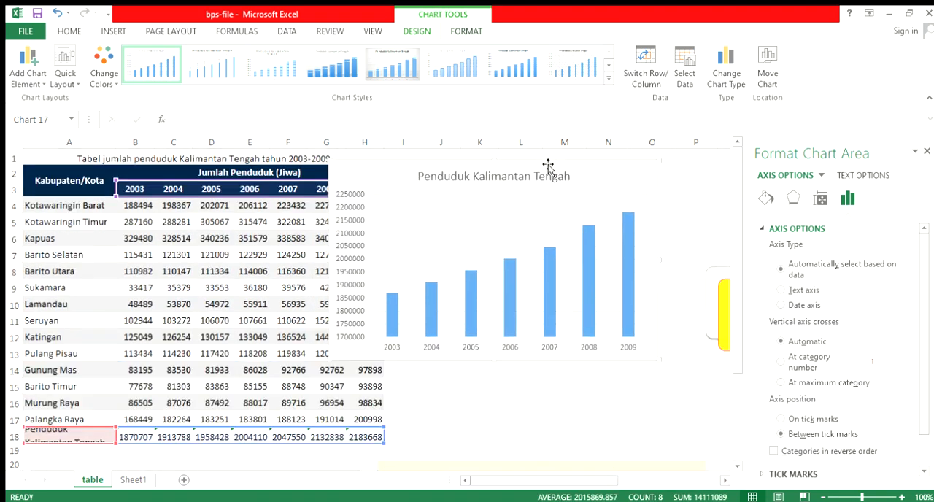
{"action": "left_click", "coordinate": [476, 219]}
{"action": "key", "text": "Escape"}
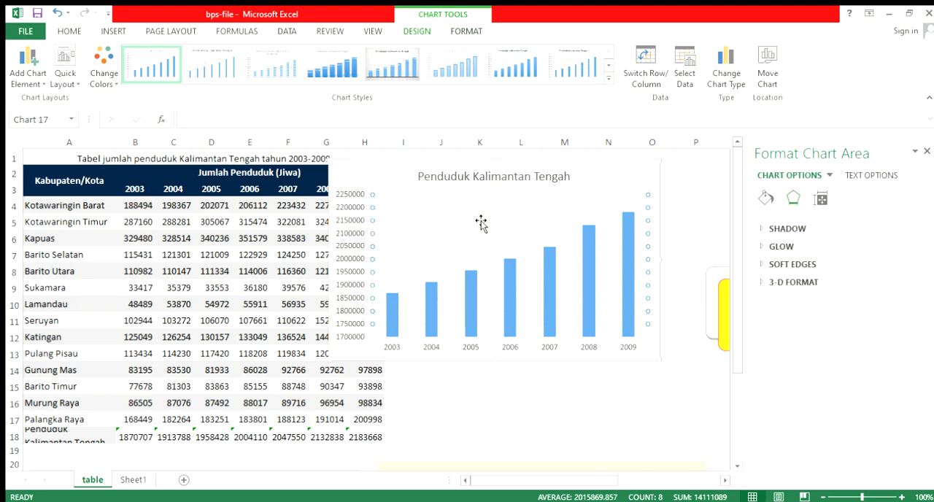
{"action": "key", "text": "Delete"}
{"action": "key", "text": "ctrl+z"}
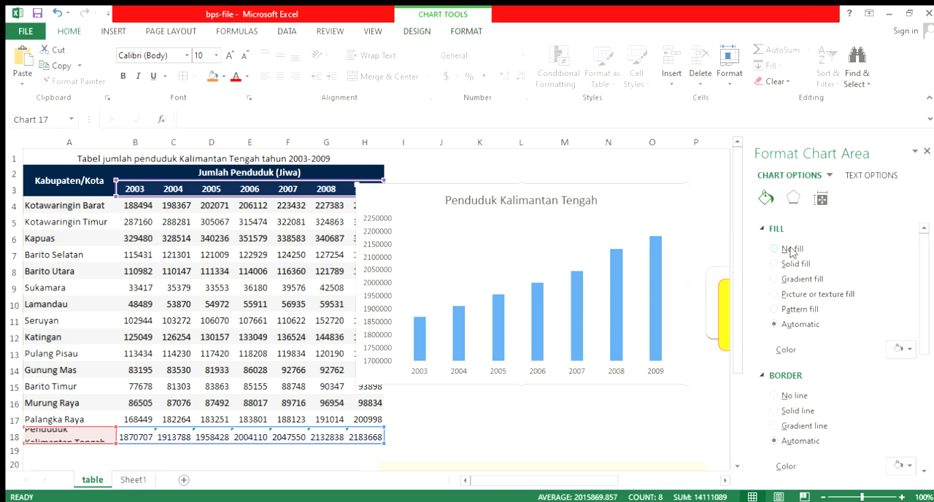
Fill the Penduduk Kalimantan Tengah column chart's area with a solid light yellow
{"action": "left_click", "coordinate": [900, 350]}
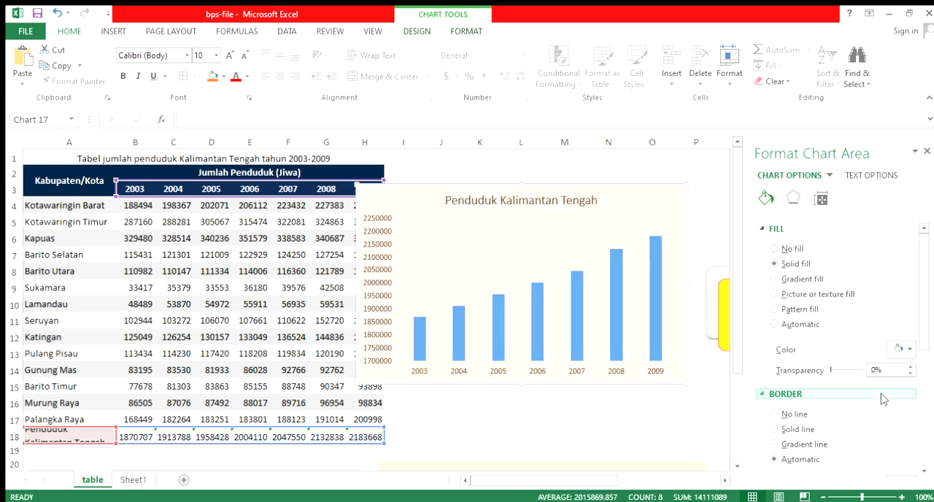
{"action": "scroll", "coordinate": [369, 326], "scroll_direction": "down", "scroll_amount": 1}
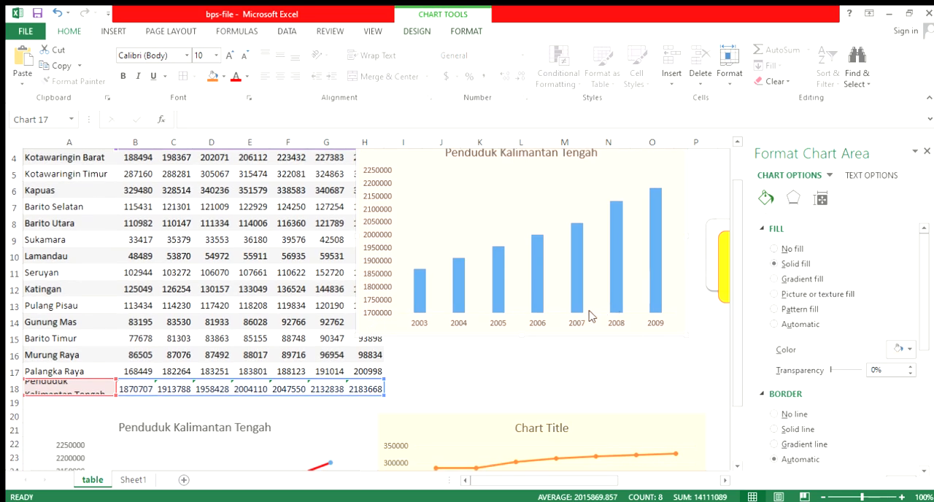
{"action": "scroll", "coordinate": [532, 292], "scroll_direction": "down", "scroll_amount": 1}
{"action": "scroll", "coordinate": [529, 292], "scroll_direction": "up", "scroll_amount": 2}
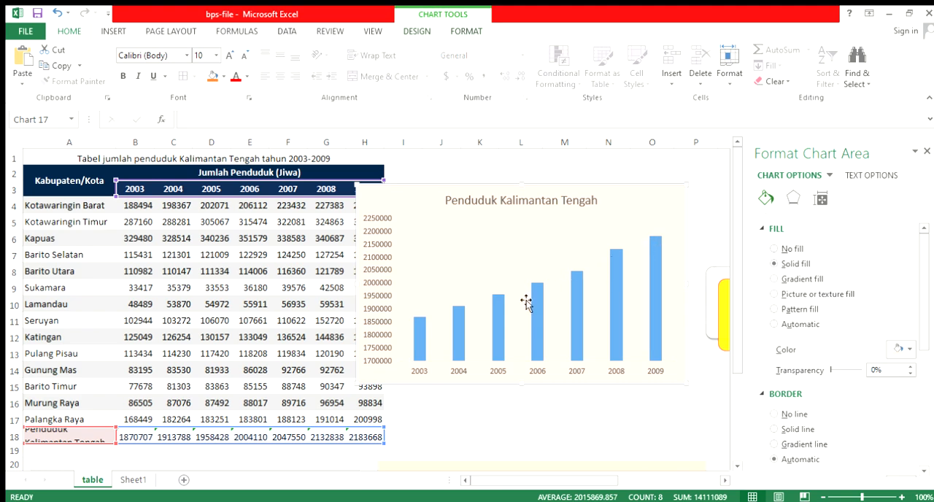
Move the yellow column chart below the Penduduk Kalimantan Tengah line chart, alongside the four-district chart
{"action": "scroll", "coordinate": [514, 292], "scroll_direction": "down", "scroll_amount": 3}
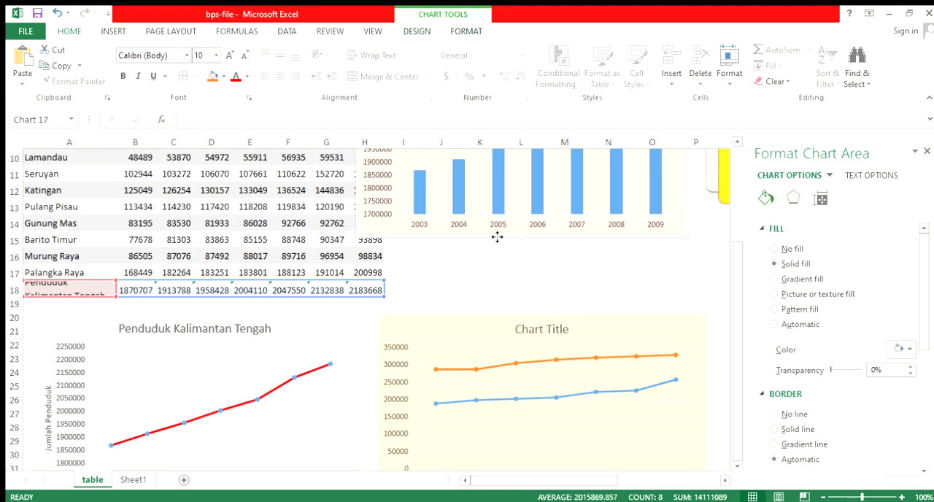
{"action": "left_click_drag", "start_coordinate": [497, 238], "coordinate": [191, 451]}
Review the four charts below the table, comparing the line and column versions of Penduduk Kalimantan Tengah
{"action": "scroll", "coordinate": [248, 328], "scroll_direction": "up", "scroll_amount": 2}
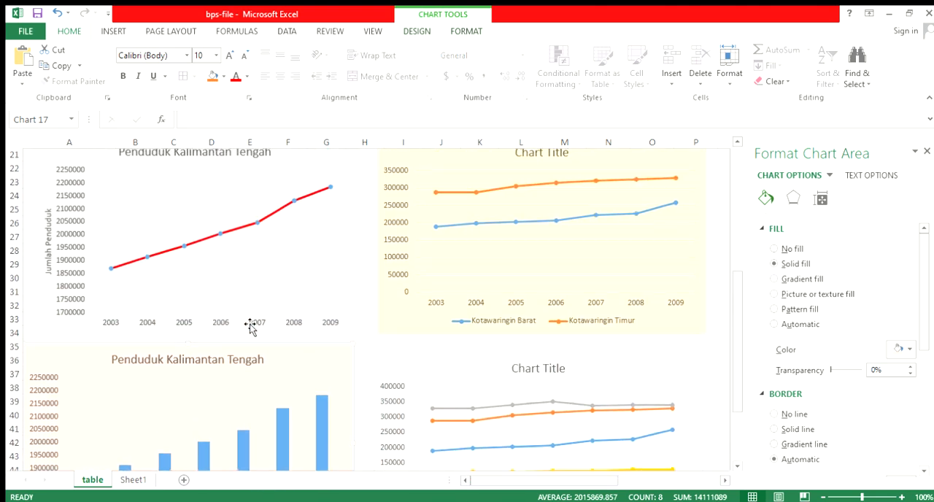
{"action": "scroll", "coordinate": [250, 327], "scroll_direction": "up", "scroll_amount": 1}
{"action": "scroll", "coordinate": [242, 265], "scroll_direction": "down", "scroll_amount": 4}
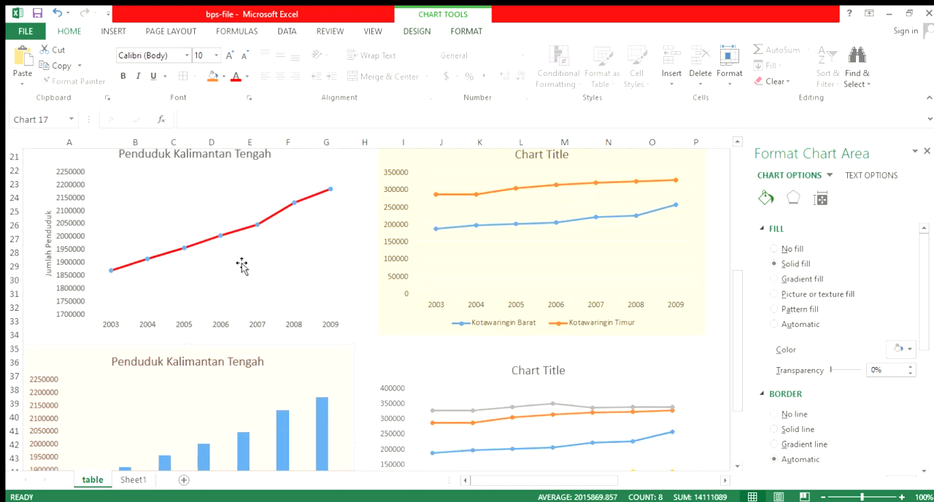
{"action": "scroll", "coordinate": [241, 265], "scroll_direction": "up", "scroll_amount": 4}
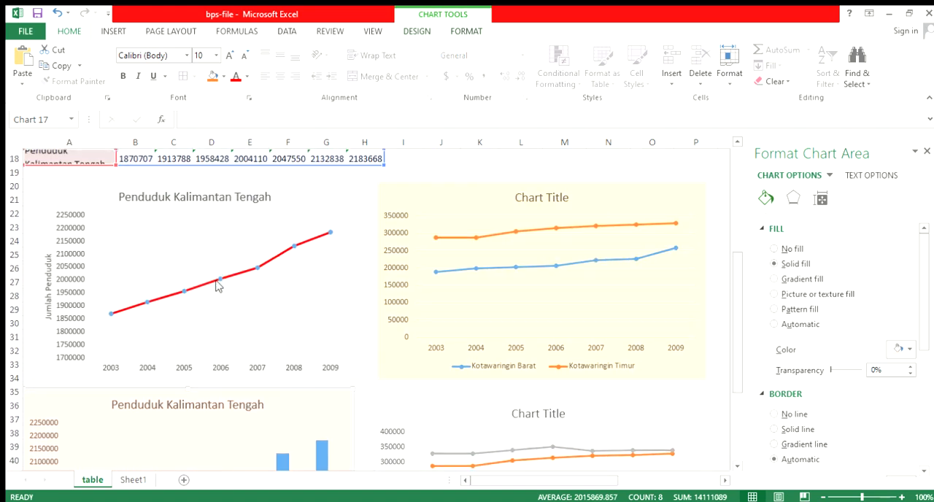
{"action": "left_click", "coordinate": [225, 309]}
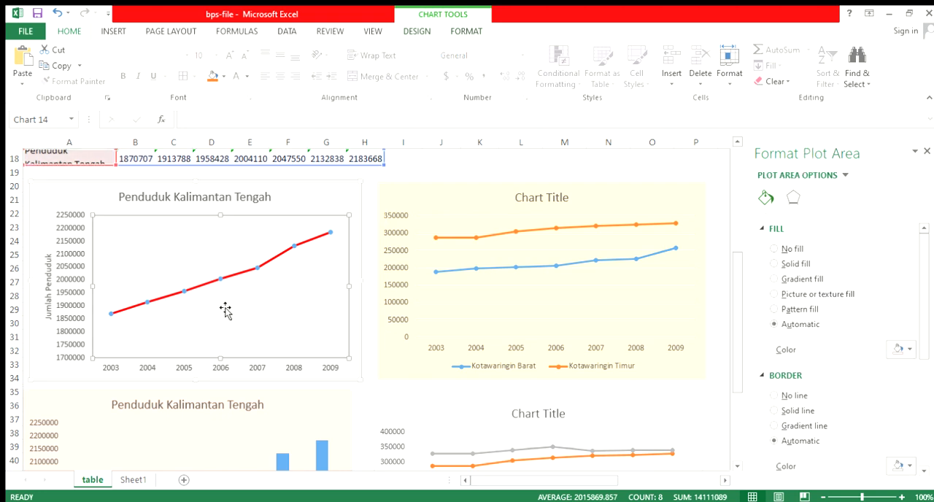
{"action": "scroll", "coordinate": [225, 310], "scroll_direction": "down", "scroll_amount": 1}
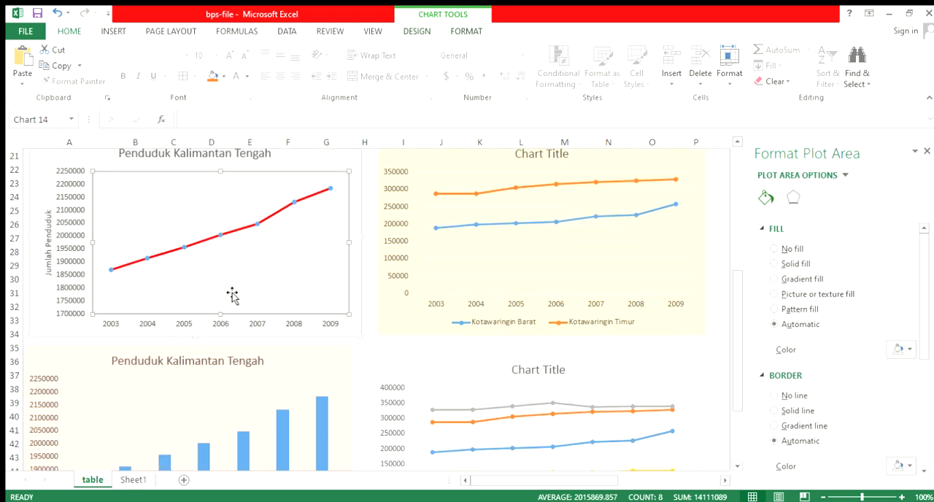
{"action": "scroll", "coordinate": [231, 296], "scroll_direction": "down", "scroll_amount": 3}
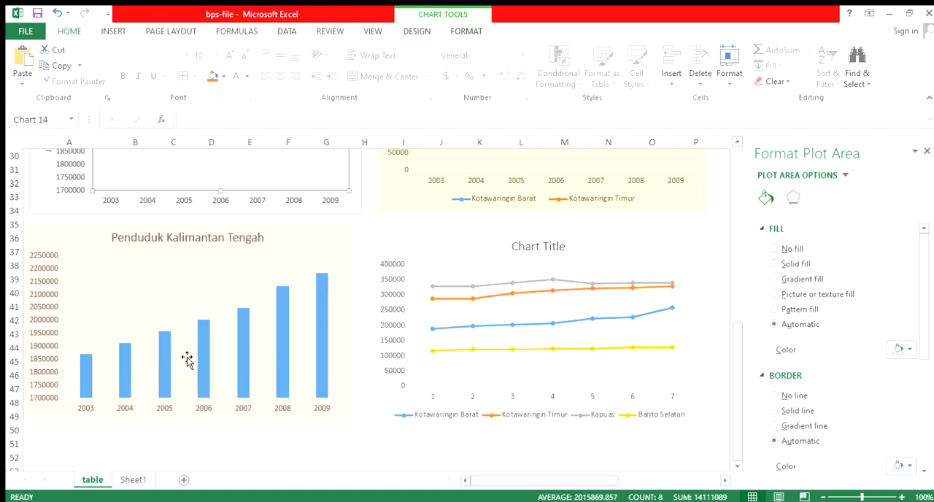
{"action": "scroll", "coordinate": [343, 296], "scroll_direction": "up", "scroll_amount": 3}
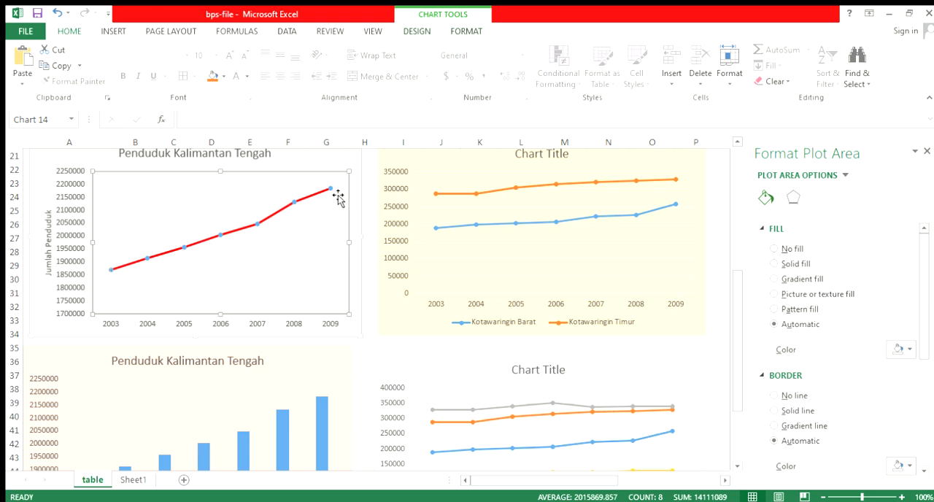
Review the population charts again and compare them with the Penduduk Kalimantan Tengah totals row in the table
{"action": "scroll", "coordinate": [342, 346], "scroll_direction": "down", "scroll_amount": 3}
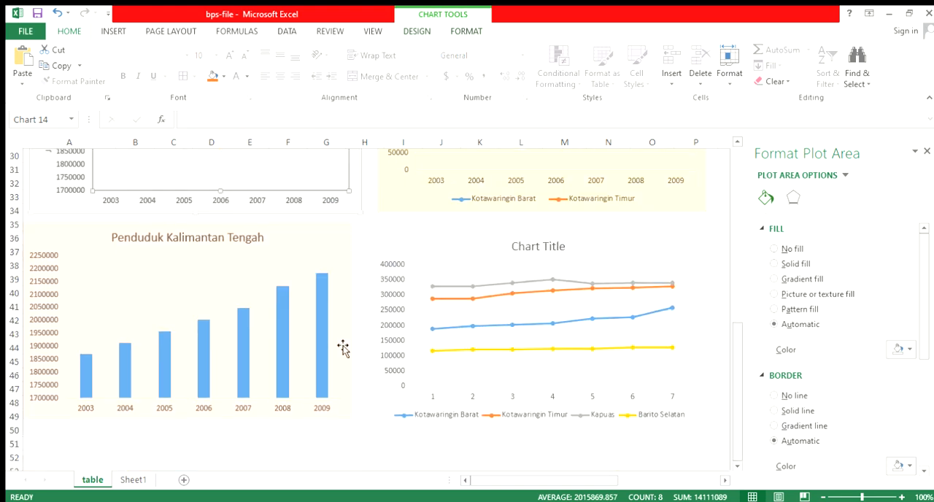
{"action": "scroll", "coordinate": [343, 349], "scroll_direction": "up", "scroll_amount": 6}
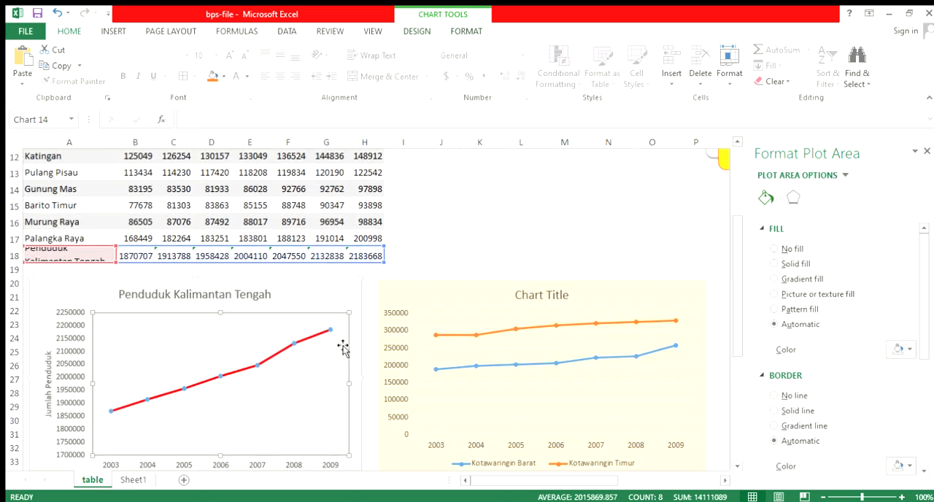
{"action": "scroll", "coordinate": [343, 349], "scroll_direction": "up", "scroll_amount": 4}
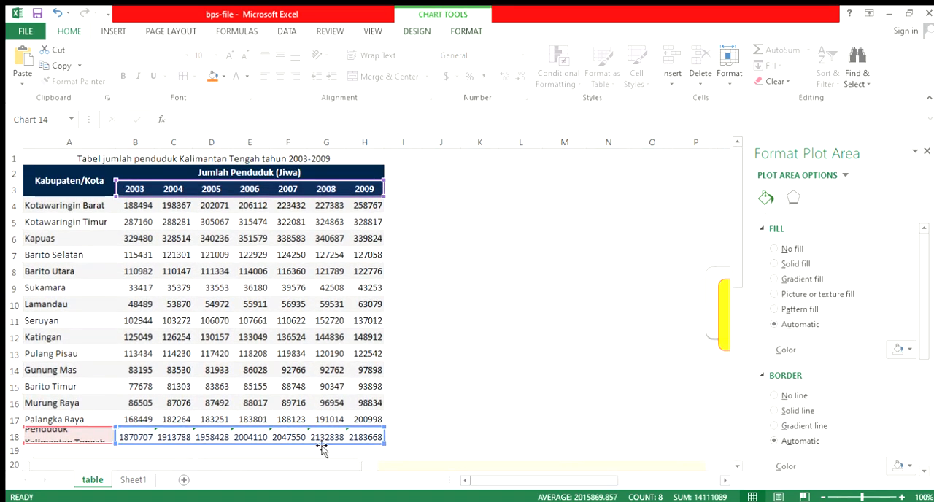
{"action": "mouse_move", "coordinate": [482, 488]}
{"action": "left_mouse_down"}
{"action": "mouse_move", "coordinate": [492, 485]}
{"action": "mouse_move", "coordinate": [471, 487]}
{"action": "left_mouse_up"}
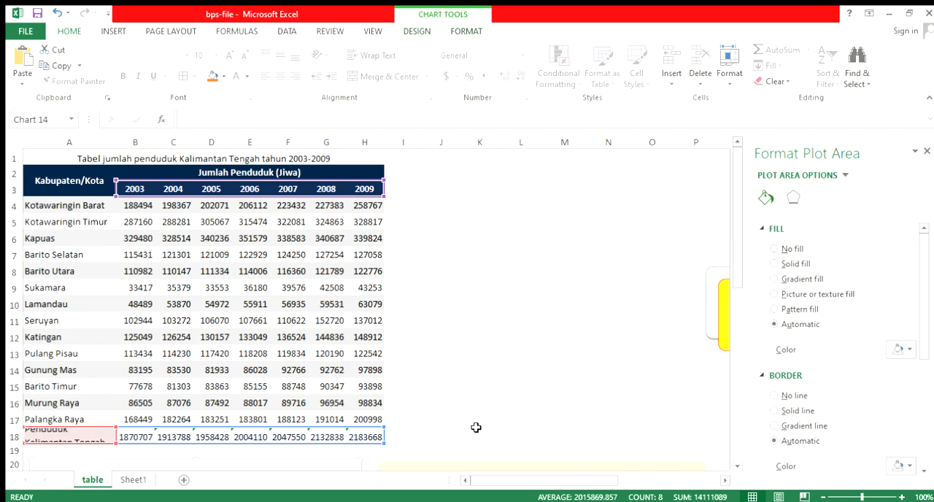
{"action": "left_click_drag", "start_coordinate": [501, 478], "coordinate": [480, 494]}
Open Sheet1 and examine the grades and their frequencies in the Tabel nilai ujian statistika table
{"action": "left_click", "coordinate": [131, 479]}
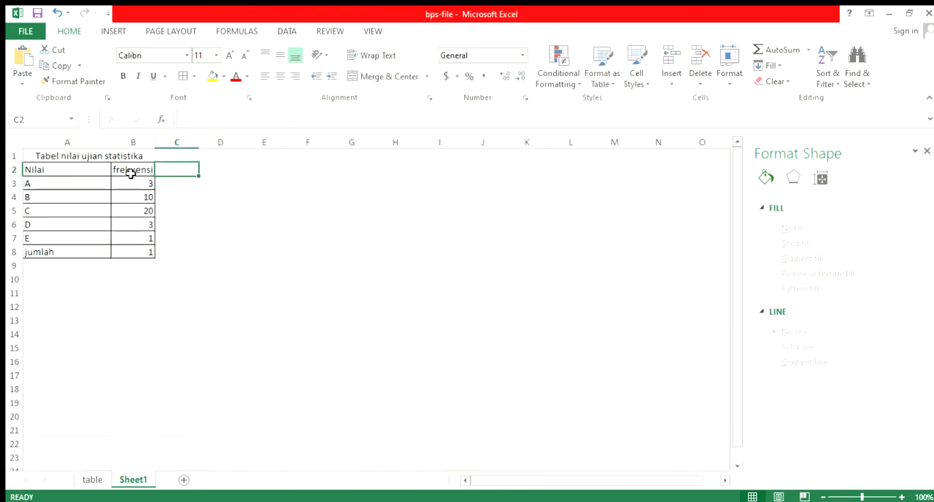
{"action": "left_click", "coordinate": [94, 186]}
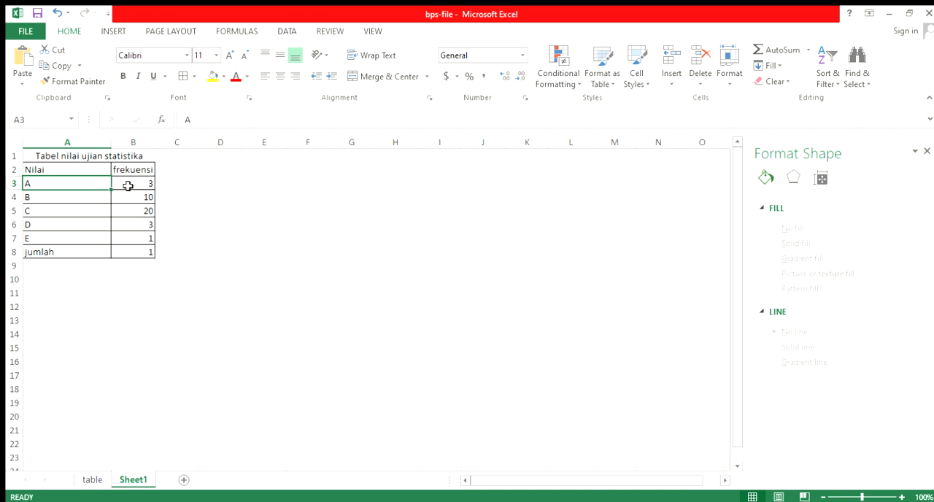
{"action": "left_click", "coordinate": [128, 185]}
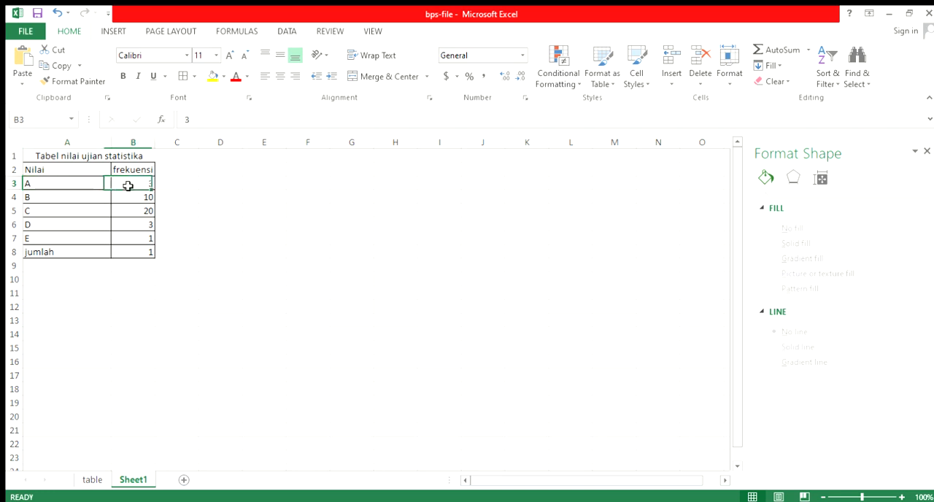
{"action": "left_click", "coordinate": [85, 202]}
{"action": "left_click", "coordinate": [146, 197]}
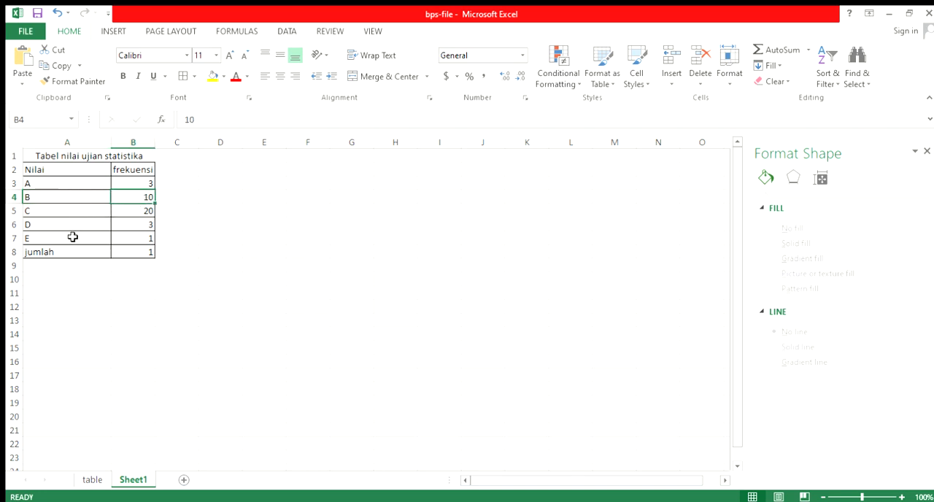
{"action": "left_click", "coordinate": [146, 241]}
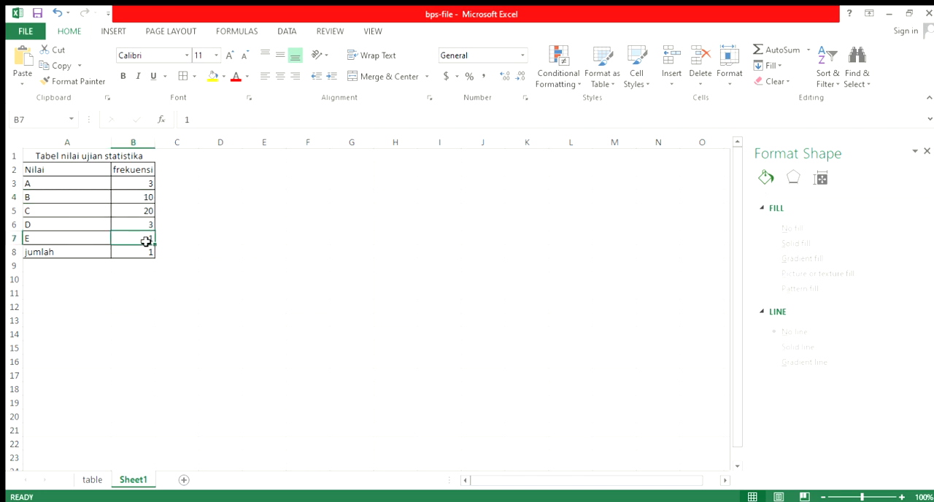
Insert a clustered column chart from grades A to E and their frequencies (A3:B7) and place it beside the table
{"action": "left_click_drag", "start_coordinate": [56, 183], "coordinate": [136, 238]}
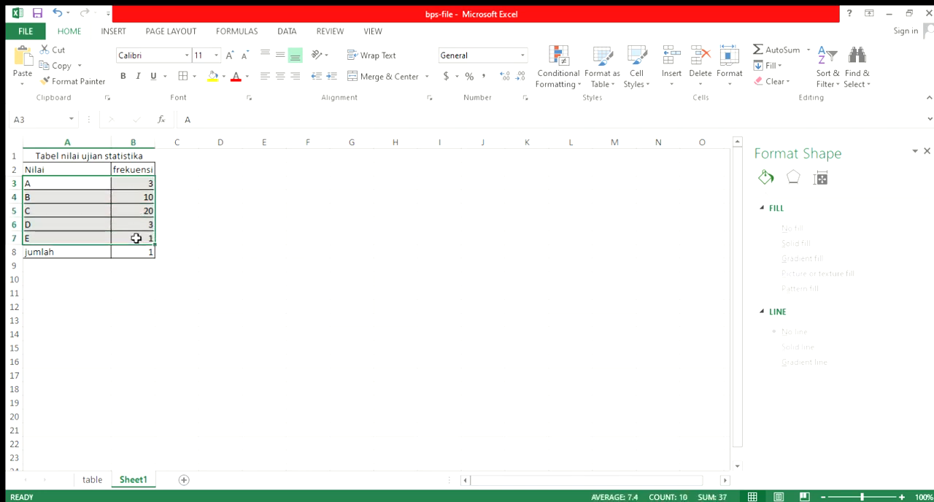
{"action": "left_click", "coordinate": [115, 31]}
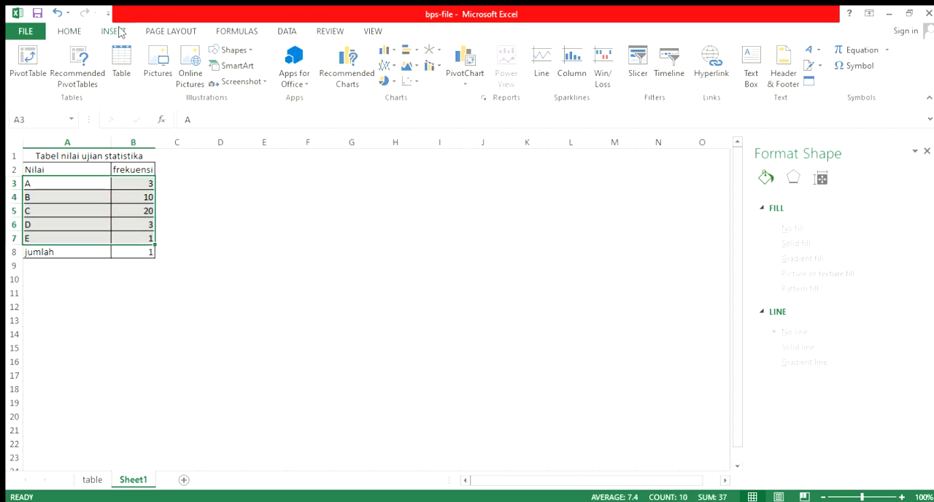
{"action": "left_click", "coordinate": [385, 79]}
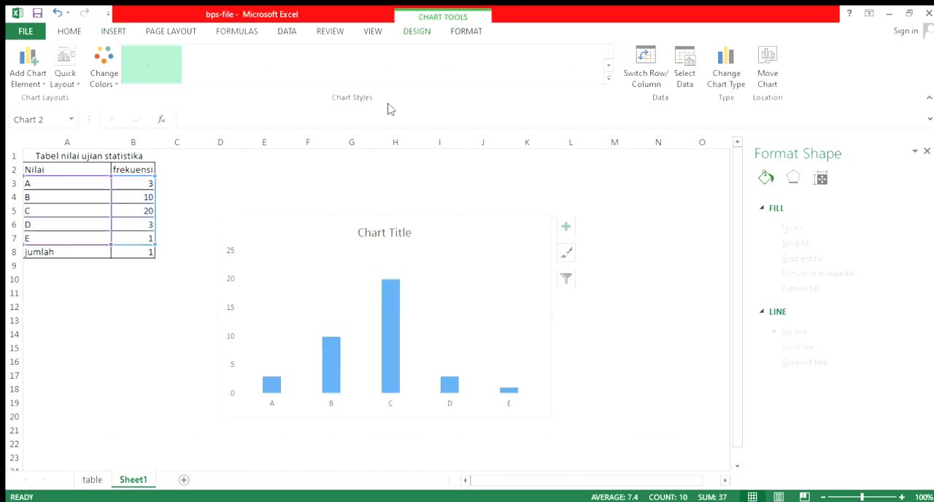
{"action": "left_click_drag", "start_coordinate": [318, 228], "coordinate": [308, 183]}
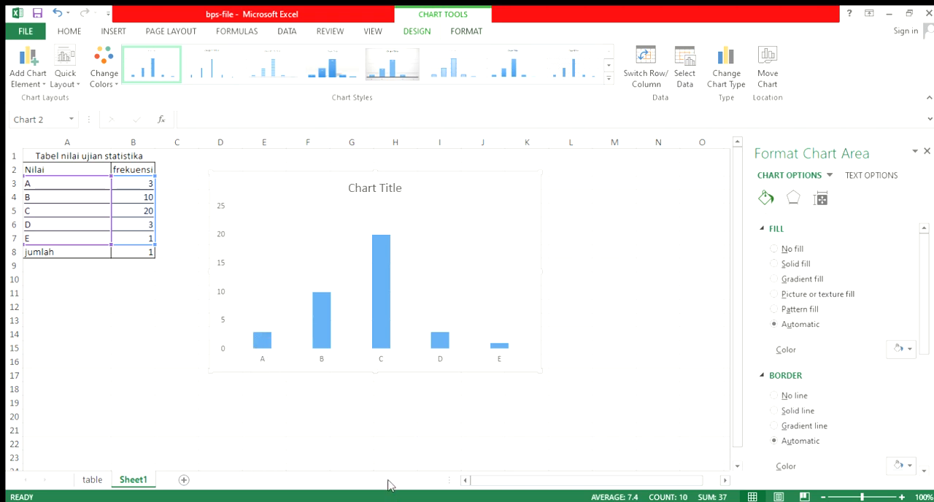
Remove the column chart's major gridlines and fill its columns with red
{"action": "left_click", "coordinate": [429, 210]}
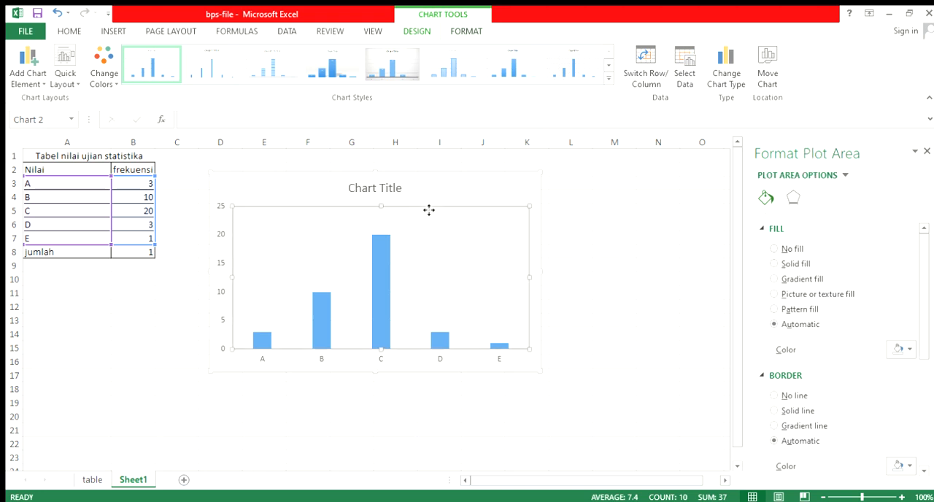
{"action": "left_click", "coordinate": [423, 235]}
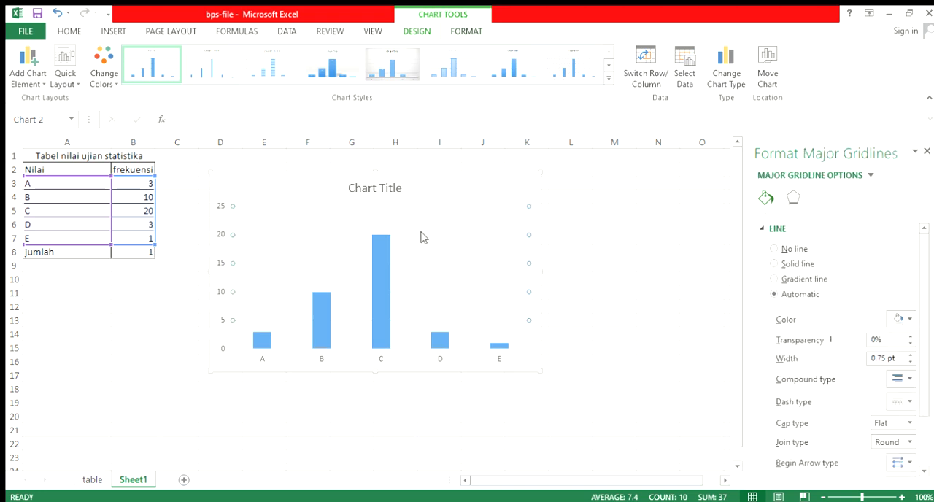
{"action": "key", "text": "Escape"}
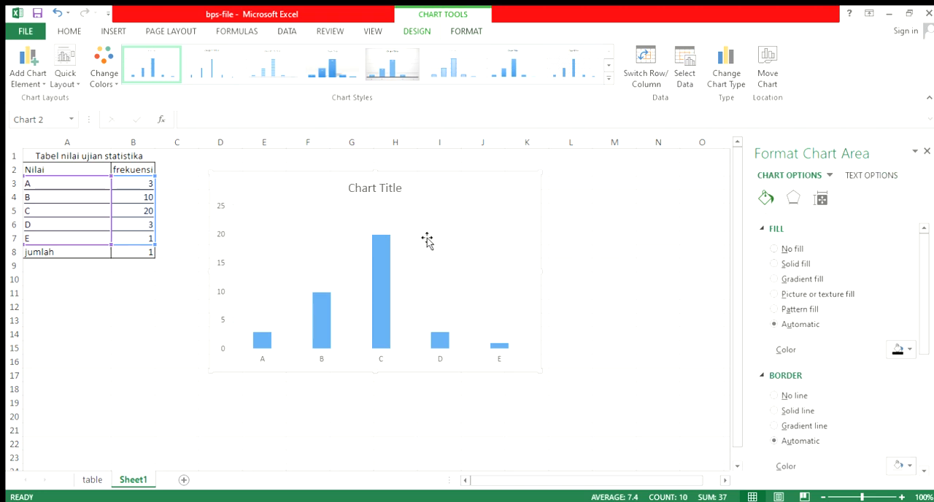
{"action": "left_click", "coordinate": [384, 279]}
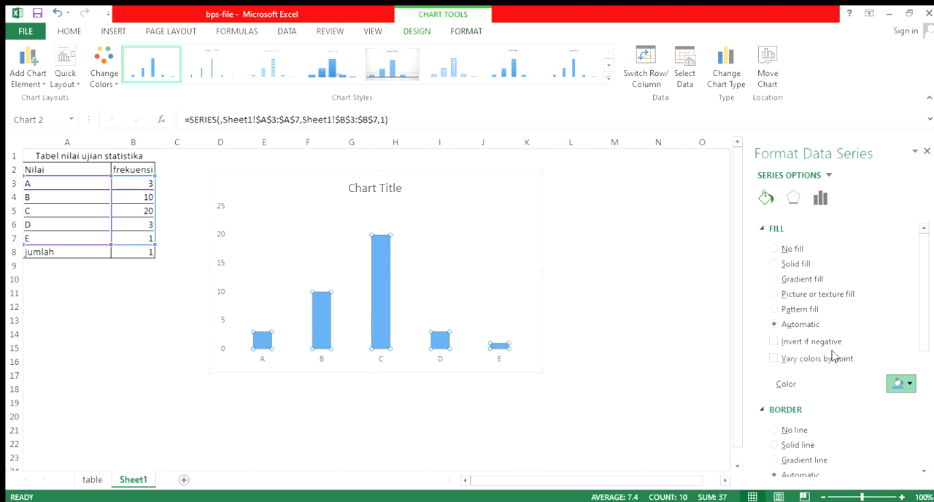
{"action": "left_click", "coordinate": [421, 304]}
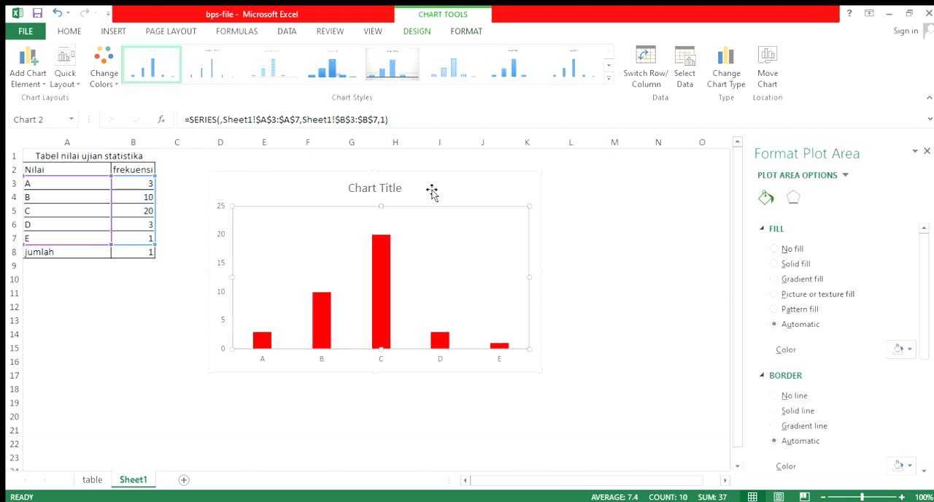
Title the column chart "Diagram Batang Nilai Ujian Statistika"
{"action": "left_click", "coordinate": [401, 194]}
{"action": "left_click", "coordinate": [400, 194]}
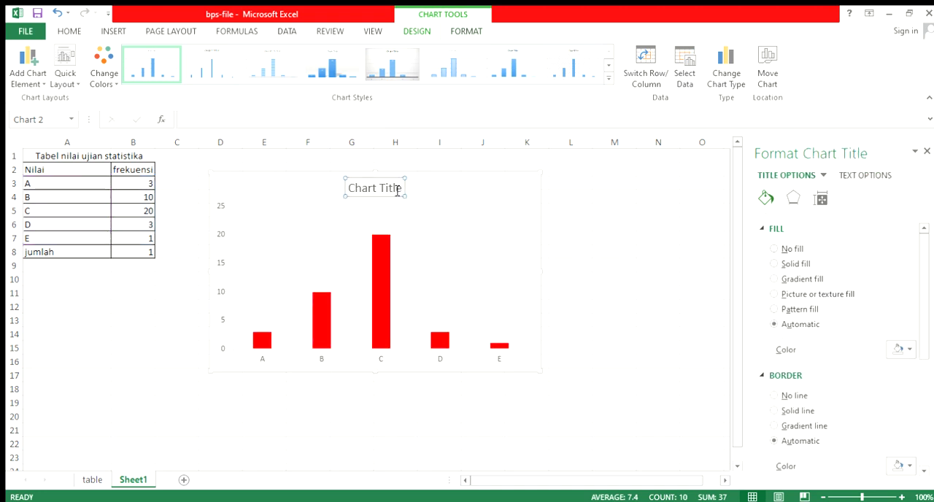
{"action": "triple_click", "coordinate": [392, 190]}
{"action": "type", "text": "Di"}
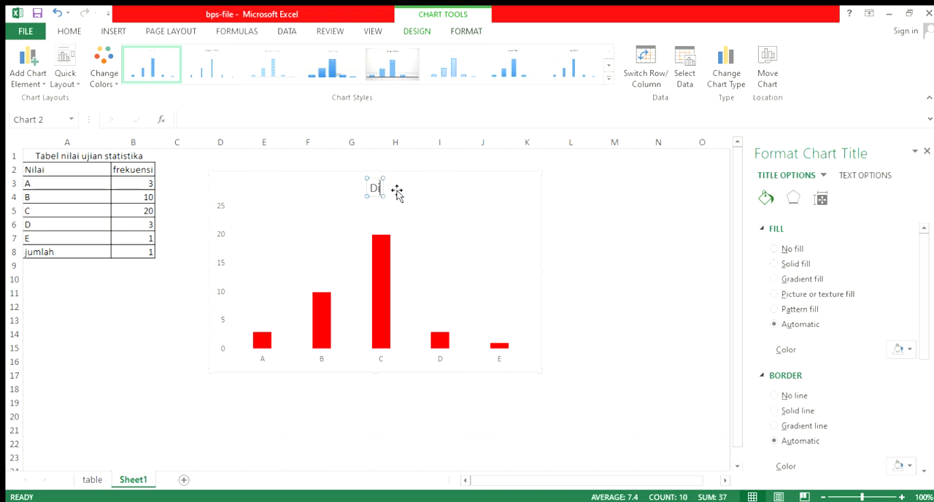
{"action": "type", "text": "agram Bata"}
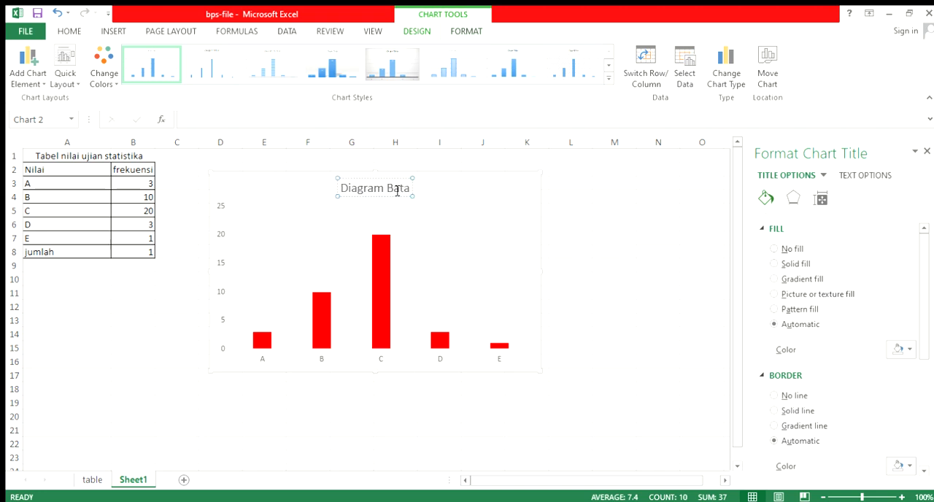
{"action": "type", "text": "ng Nilai "}
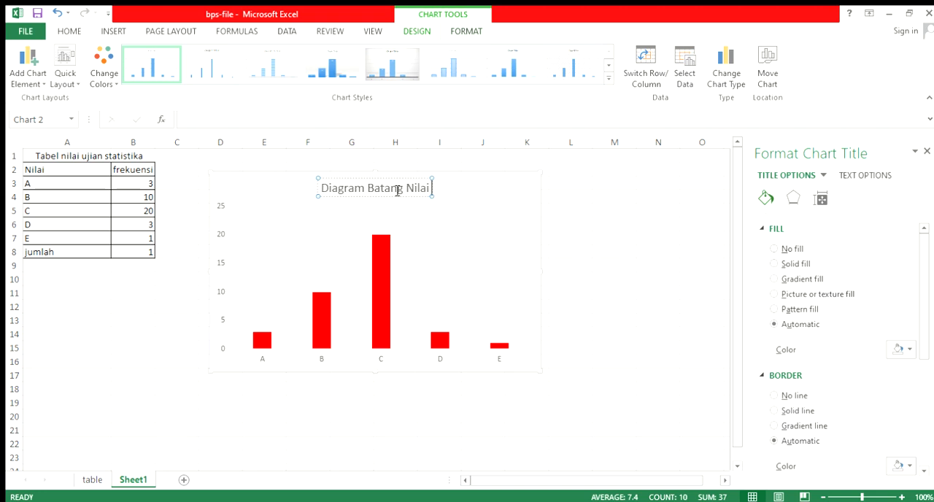
{"action": "type", "text": "Ujian S"}
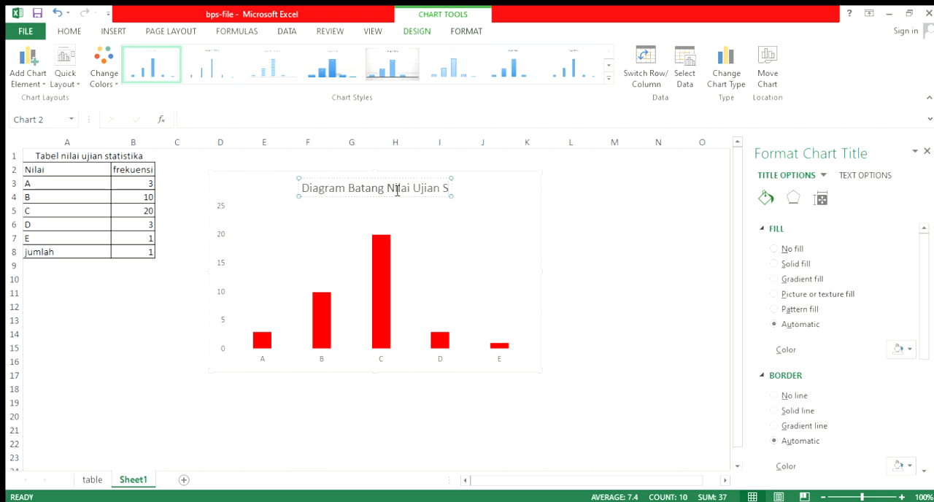
{"action": "type", "text": "tatistika"}
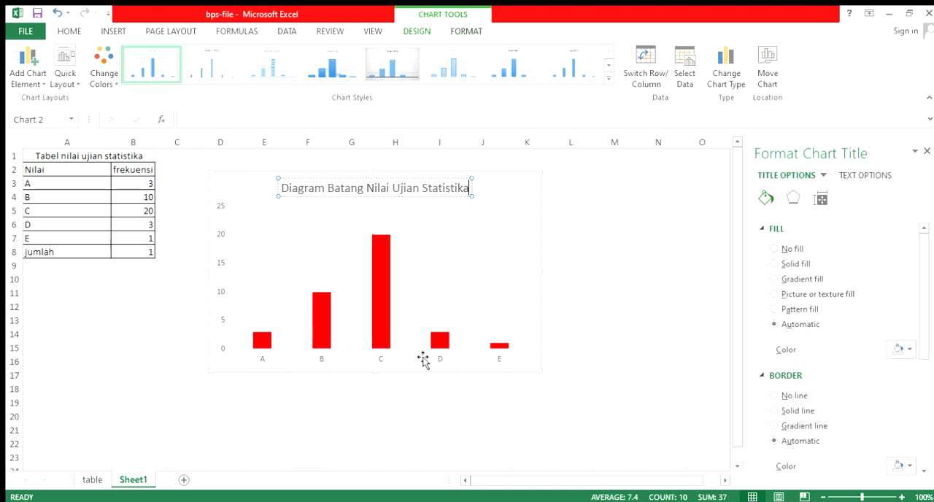
Fill the Diagram Batang Nilai Ujian Statistika chart's area with a solid light grey
{"action": "left_click", "coordinate": [424, 360]}
{"action": "left_click", "coordinate": [528, 375]}
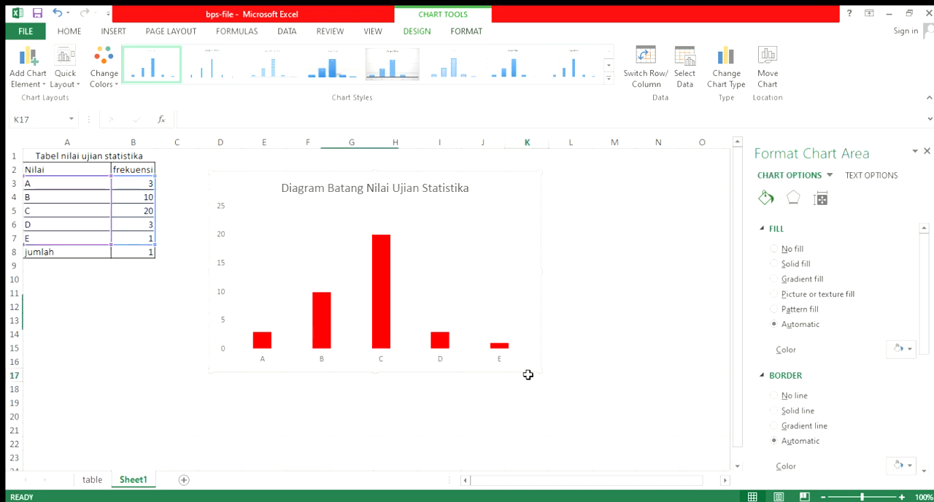
{"action": "left_click", "coordinate": [525, 367]}
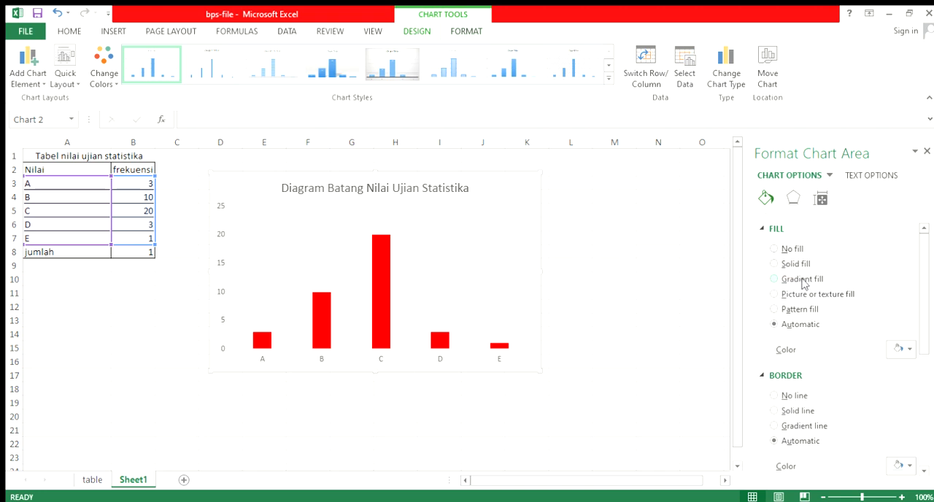
{"action": "left_click", "coordinate": [847, 393]}
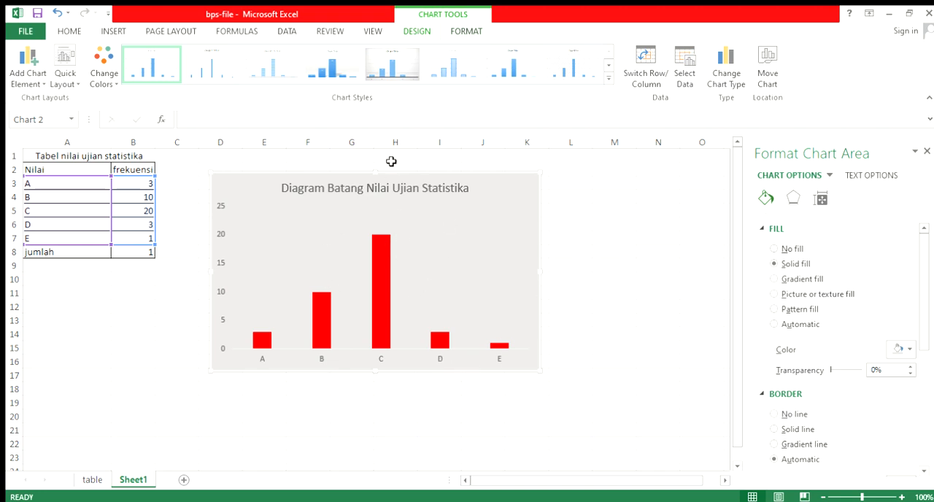
Move the grey column chart directly below the exam grade table, starting at about row 10
{"action": "left_click_drag", "start_coordinate": [387, 179], "coordinate": [193, 276]}
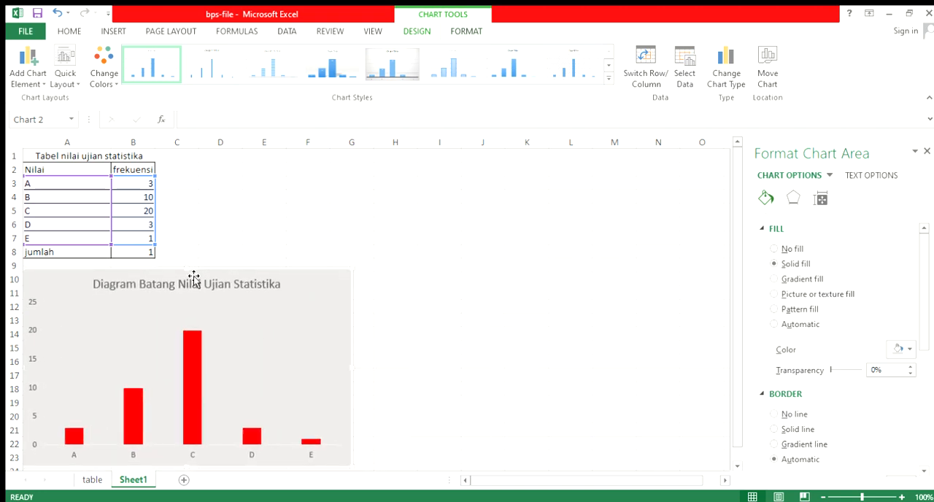
{"action": "scroll", "coordinate": [194, 277], "scroll_direction": "down", "scroll_amount": 1}
{"action": "scroll", "coordinate": [193, 278], "scroll_direction": "up", "scroll_amount": 1}
{"action": "scroll", "coordinate": [178, 340], "scroll_direction": "down", "scroll_amount": 1}
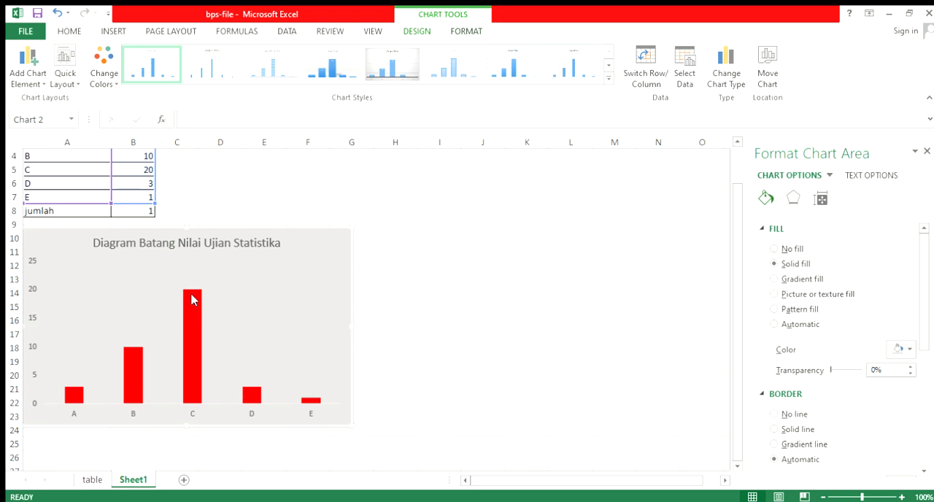
{"action": "scroll", "coordinate": [193, 301], "scroll_direction": "up", "scroll_amount": 1}
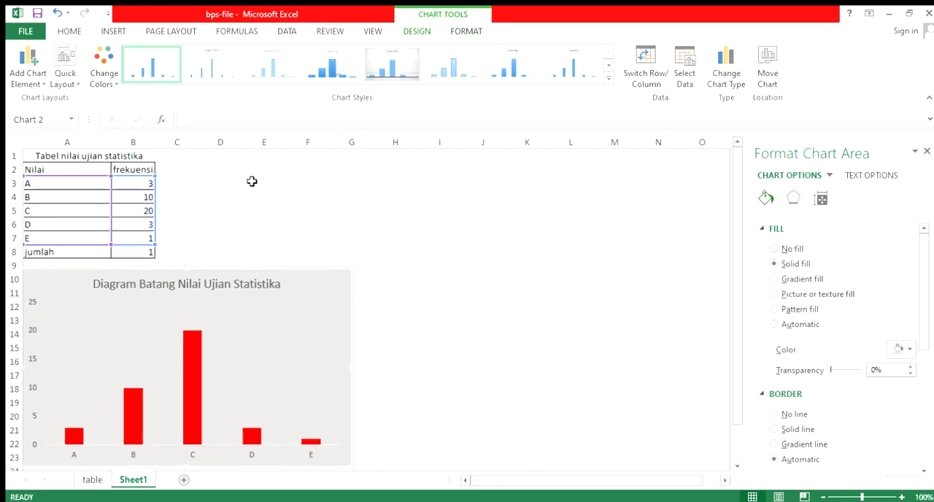
Insert a line chart with markers from grades A to E and their frequencies (A3:B7) and place it to the right of the column chart
{"action": "left_click", "coordinate": [88, 210]}
{"action": "left_click_drag", "start_coordinate": [62, 181], "coordinate": [136, 238]}
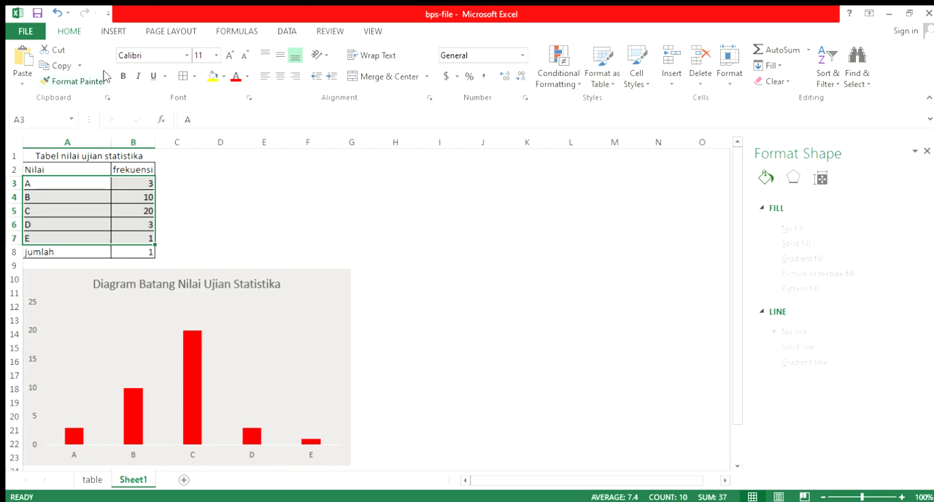
{"action": "left_click", "coordinate": [113, 30]}
{"action": "left_click", "coordinate": [378, 65]}
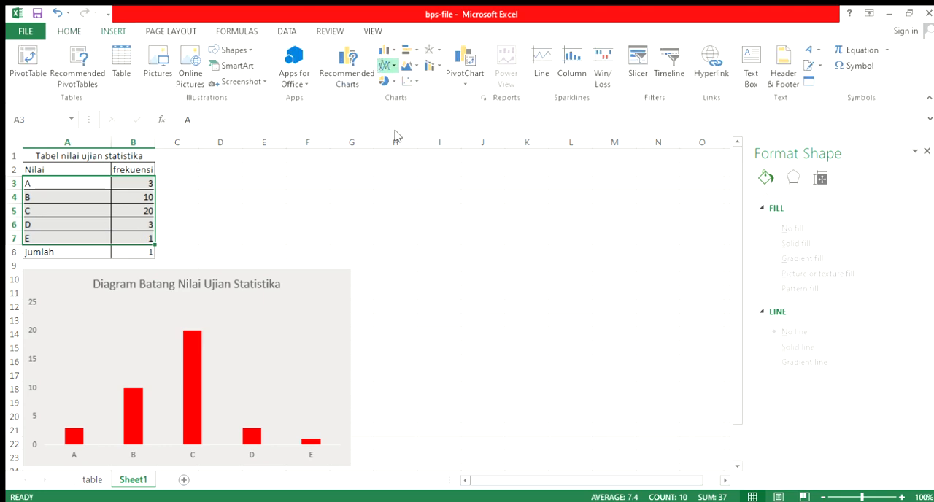
{"action": "left_click", "coordinate": [388, 145]}
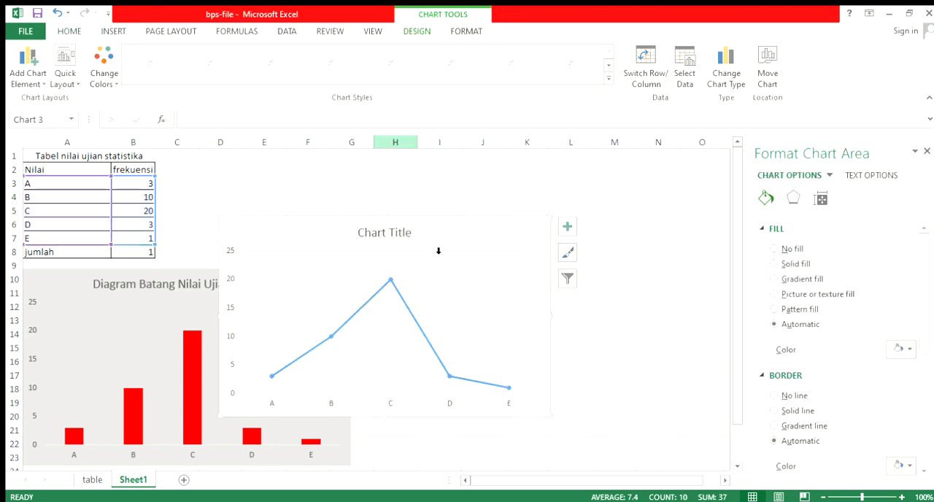
{"action": "left_click_drag", "start_coordinate": [444, 219], "coordinate": [598, 278]}
{"action": "scroll", "coordinate": [598, 278], "scroll_direction": "down", "scroll_amount": 2}
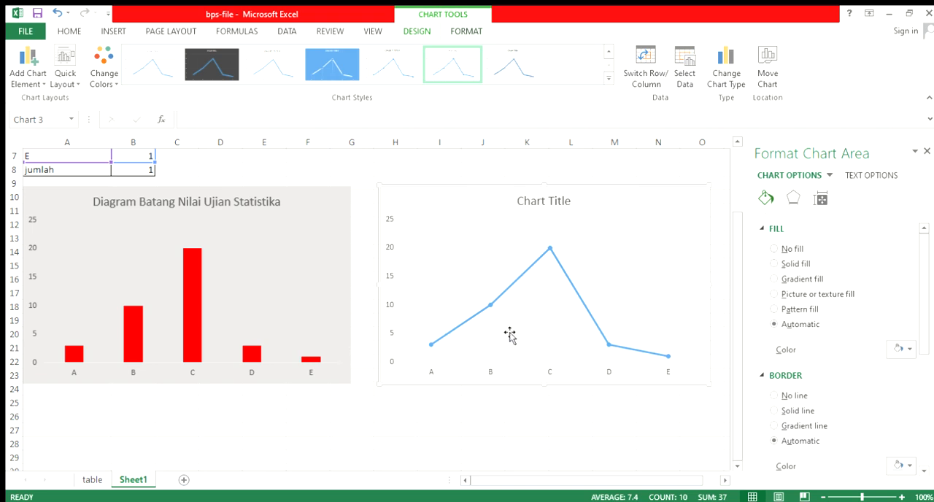
{"action": "left_click", "coordinate": [270, 335]}
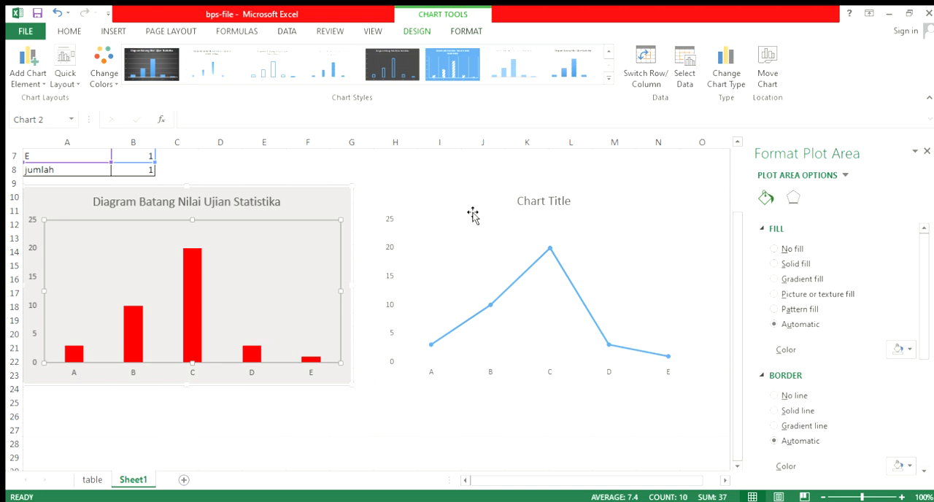
Add a "persentasi" column heading in C2, beside the frekuensi heading of the exam grade table
{"action": "scroll", "coordinate": [473, 213], "scroll_direction": "up", "scroll_amount": 2}
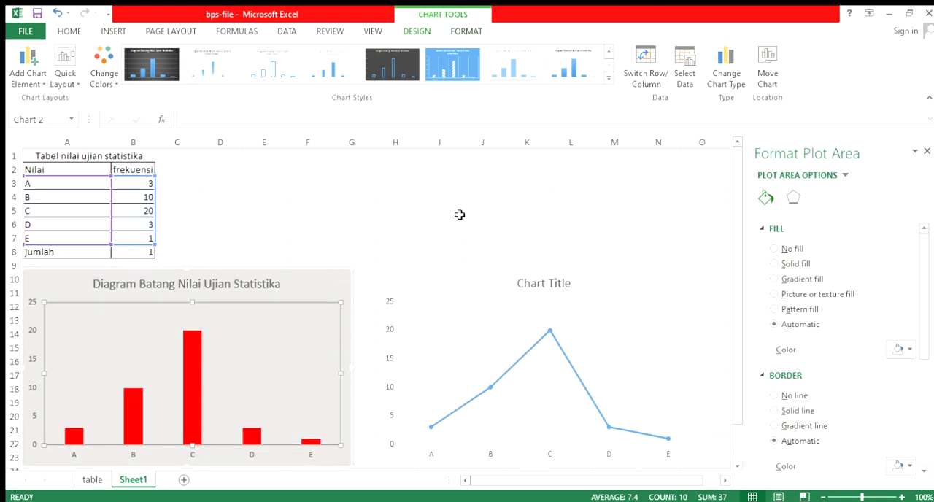
{"action": "left_click", "coordinate": [346, 211]}
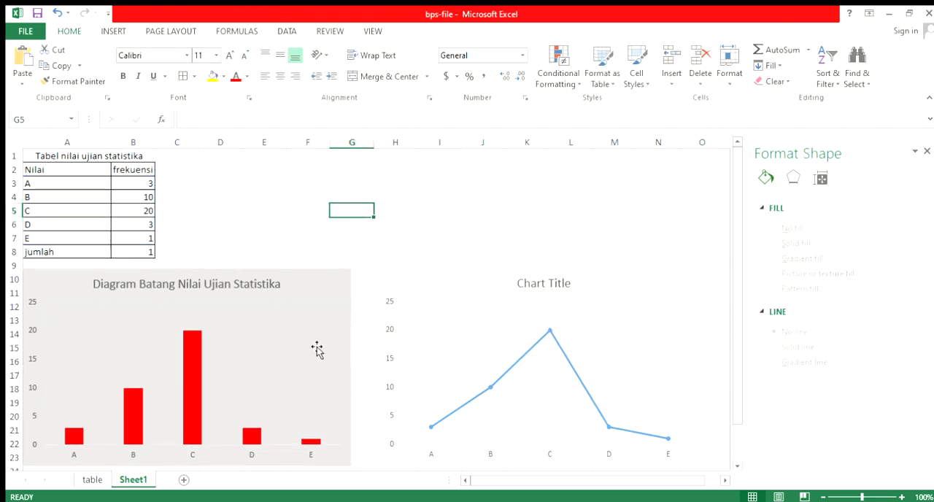
{"action": "left_click", "coordinate": [182, 169]}
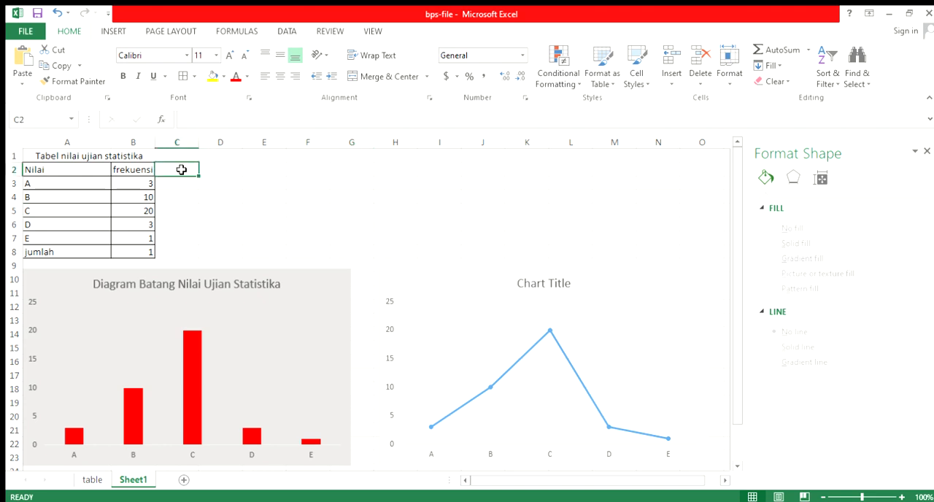
{"action": "type", "text": "persentasi"}
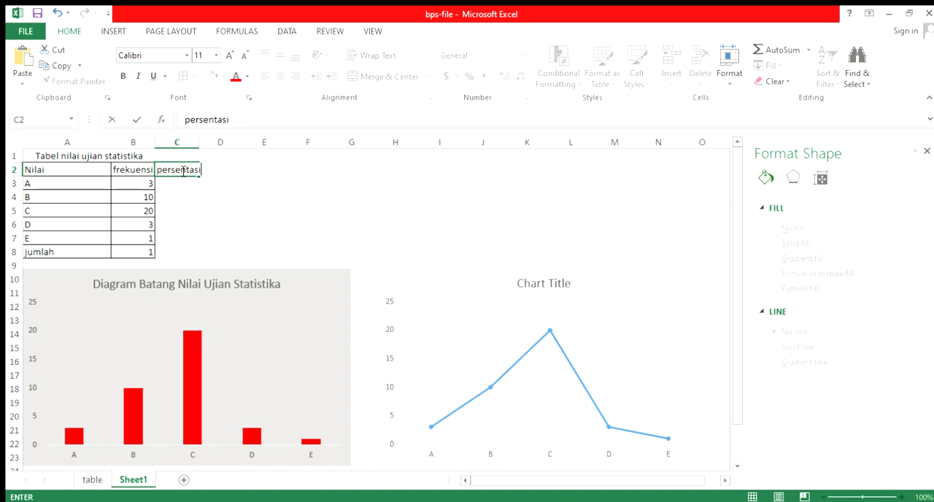
{"action": "key", "text": "Return"}
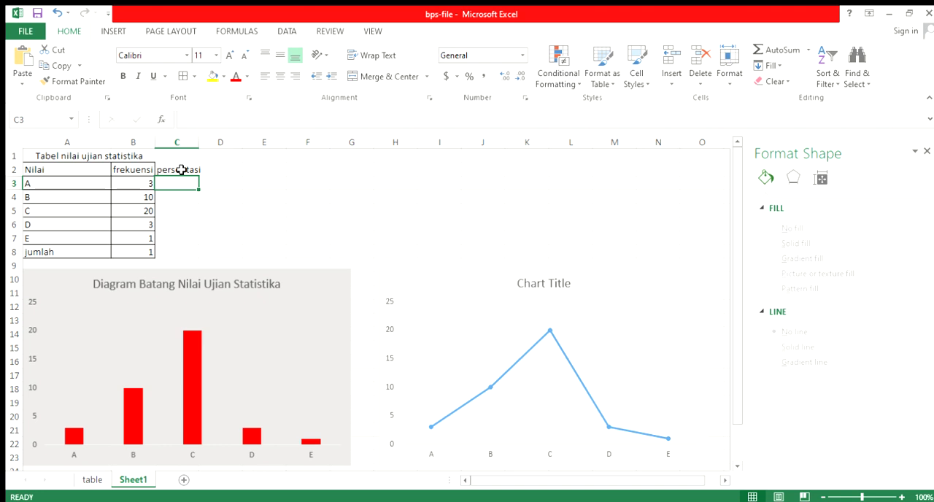
Correct the jumlah formula in B8 so it sums all the grade frequencies, =SUM(B3:B7)
{"action": "left_click", "coordinate": [146, 253]}
{"action": "double_click", "coordinate": [147, 253]}
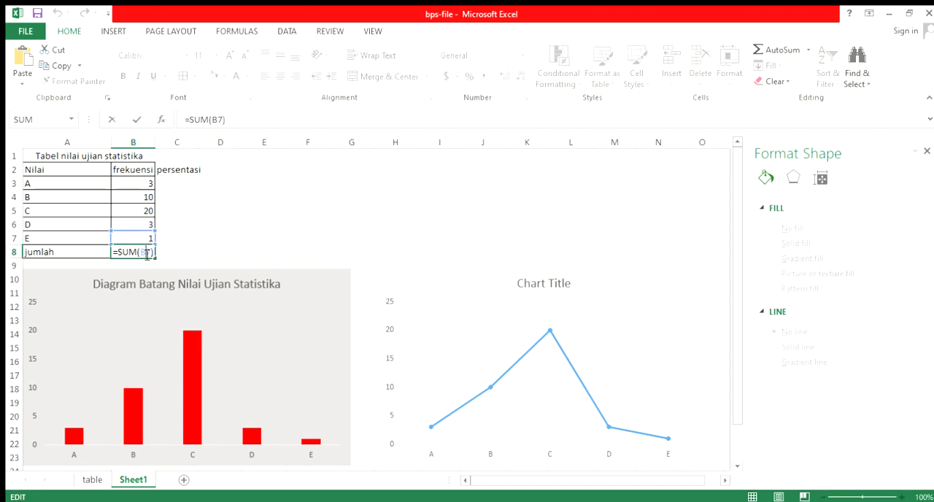
{"action": "key", "text": "BackSpace"}
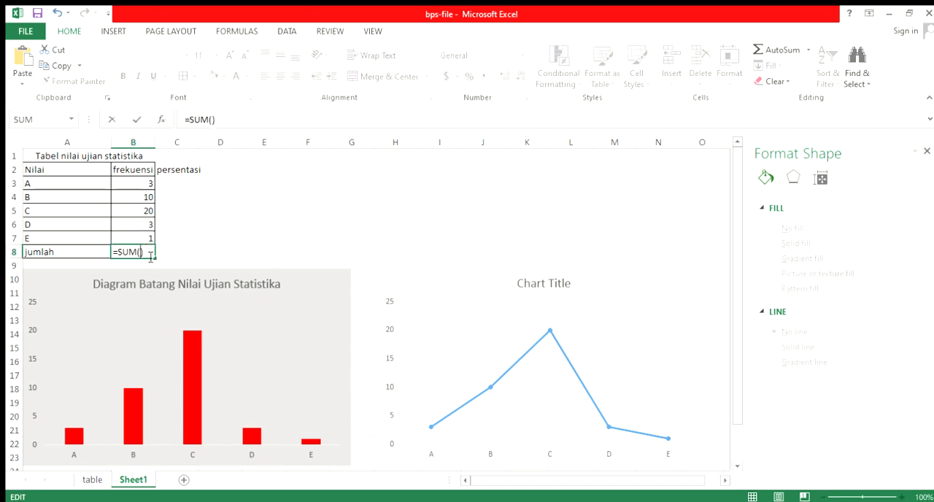
{"action": "left_click_drag", "start_coordinate": [146, 185], "coordinate": [146, 238]}
{"action": "key", "text": "Return"}
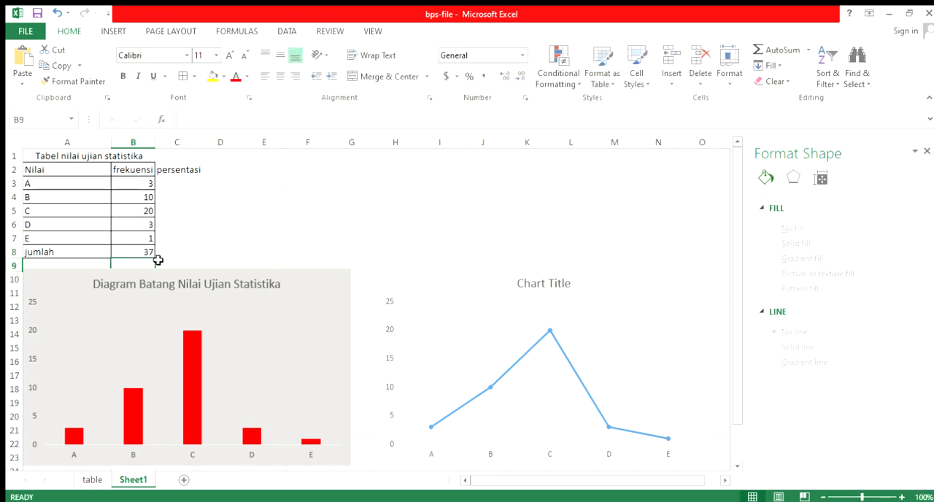
{"action": "left_click", "coordinate": [149, 252]}
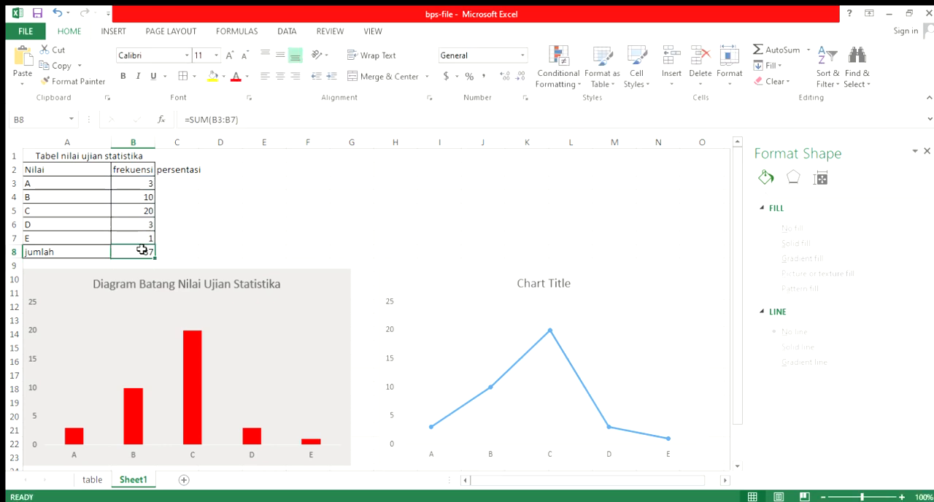
Try to calculate grade A's percentage in C3 with the formula =B3/B8(100)
{"action": "left_click", "coordinate": [182, 184]}
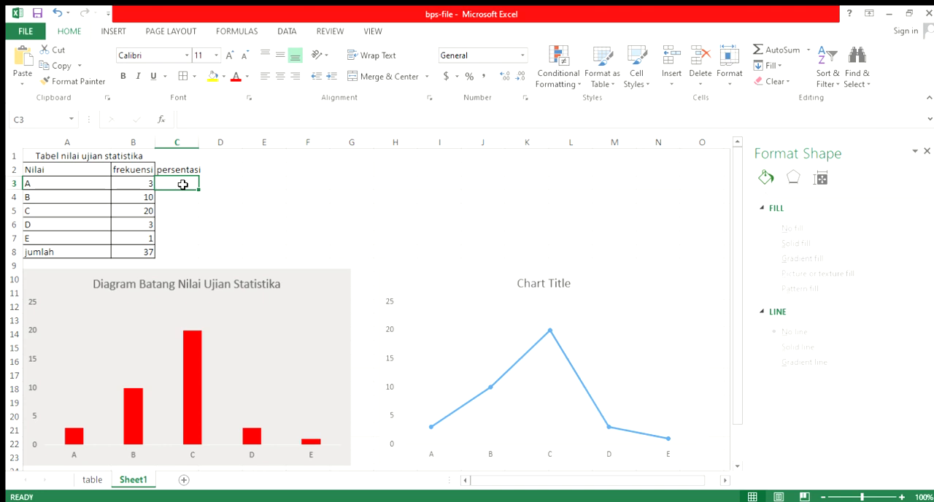
{"action": "type", "text": "="}
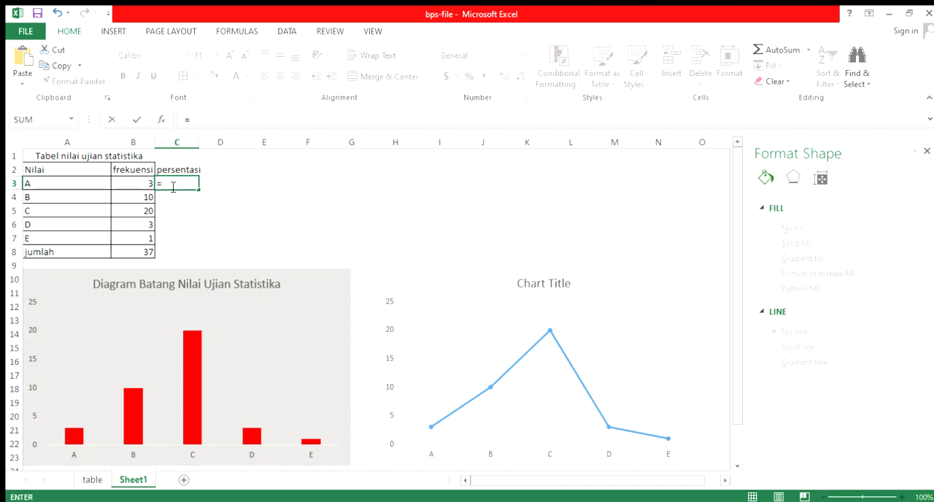
{"action": "left_click", "coordinate": [125, 183]}
{"action": "type", "text": "/"}
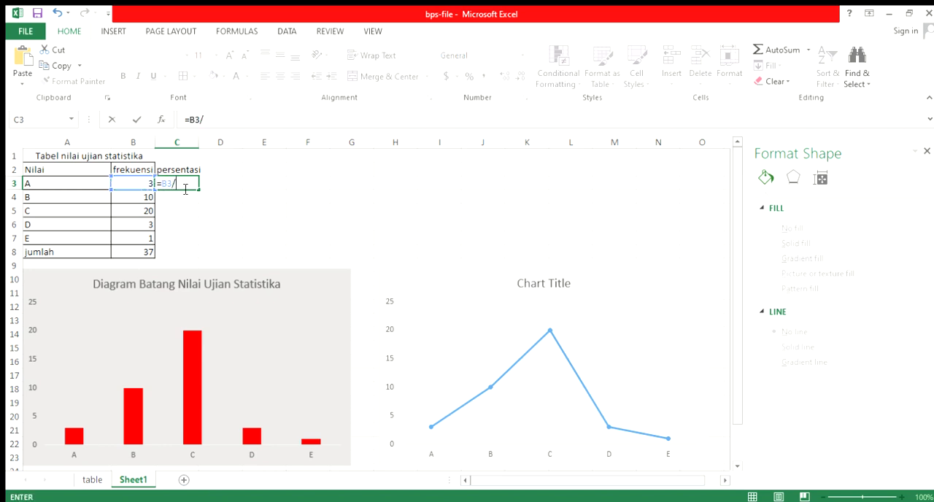
{"action": "left_click", "coordinate": [144, 252]}
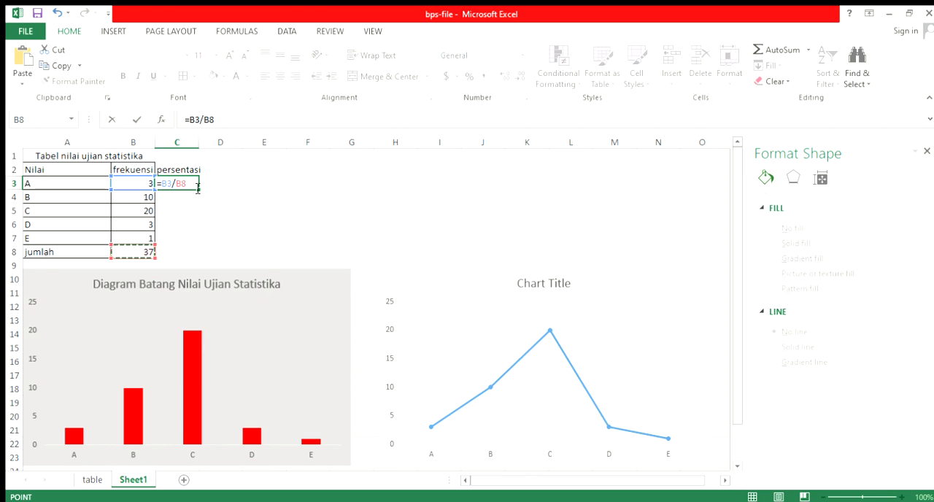
{"action": "type", "text": "(100"}
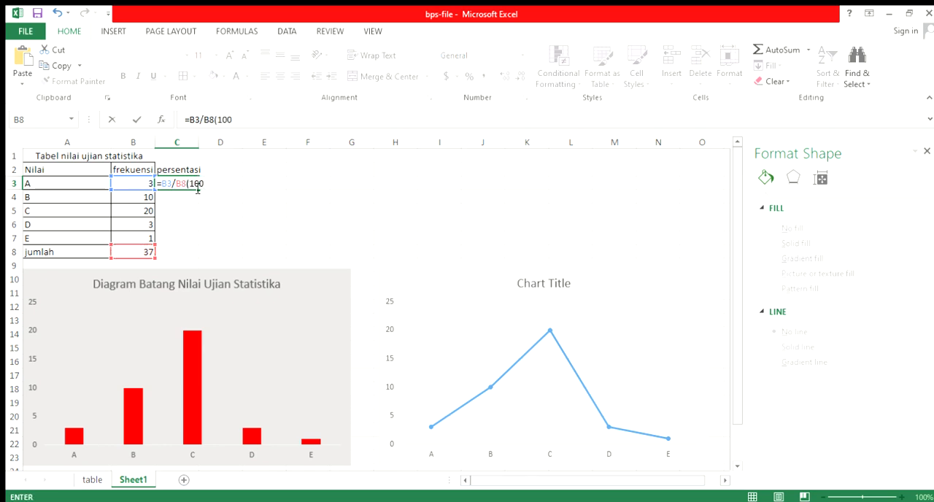
{"action": "key", "text": "Return"}
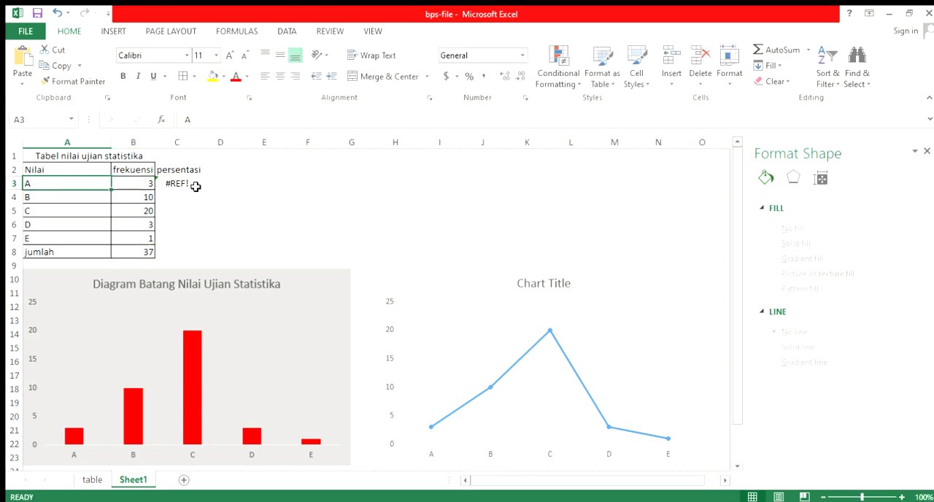
Correct grade A's percentage formula in C3 to =(B3/$B$8)*(100), with an absolute reference to the total
{"action": "double_click", "coordinate": [191, 186]}
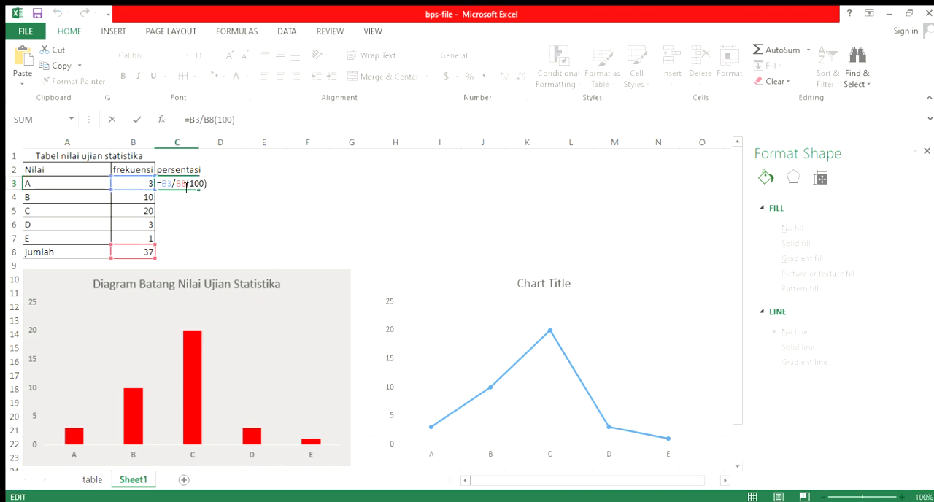
{"action": "type", "text": ")("}
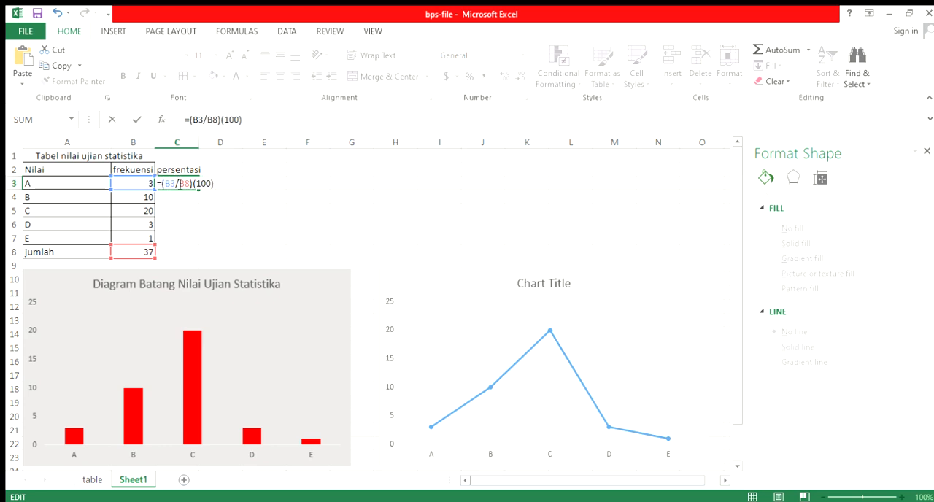
{"action": "left_click", "coordinate": [179, 183]}
{"action": "type", "text": "$"}
{"action": "key", "text": "Right"}
{"action": "type", "text": "$"}
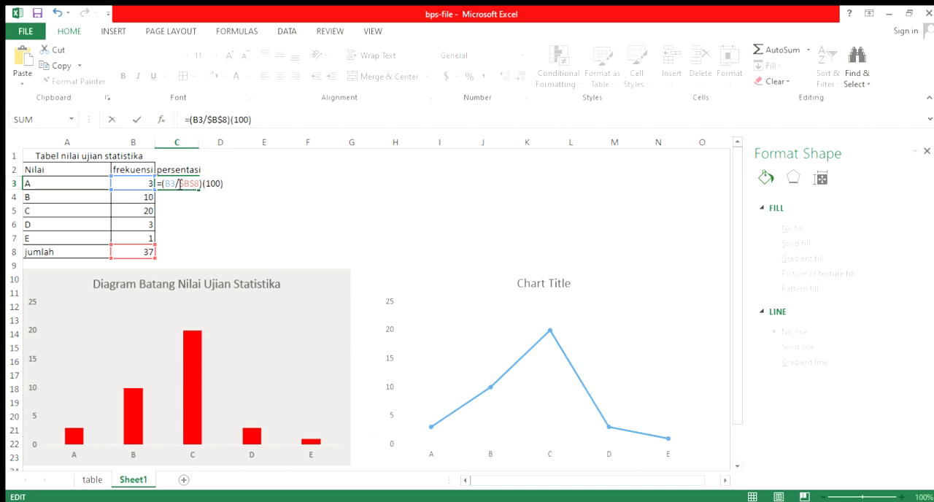
{"action": "key", "text": "Return"}
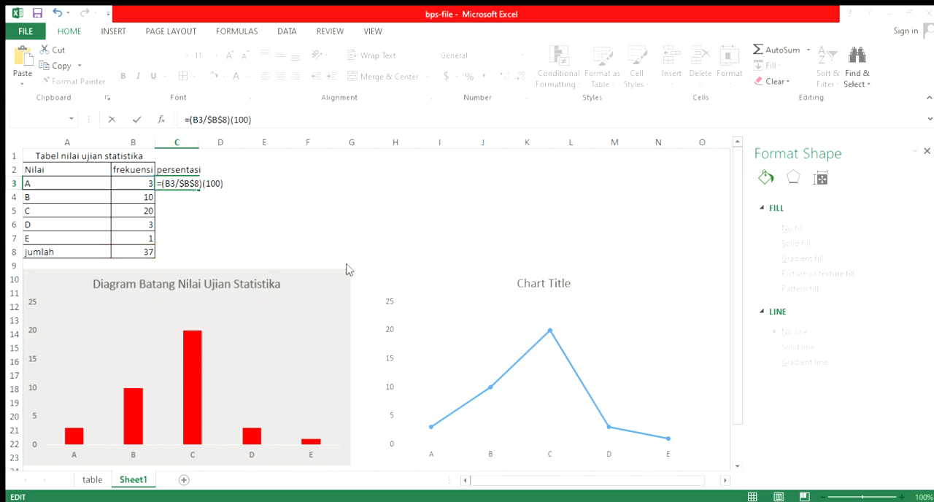
{"action": "key", "text": "Return"}
Copy the percentage formula from C3 down to C7 for grades B to E and check C3's references
{"action": "left_click", "coordinate": [192, 186]}
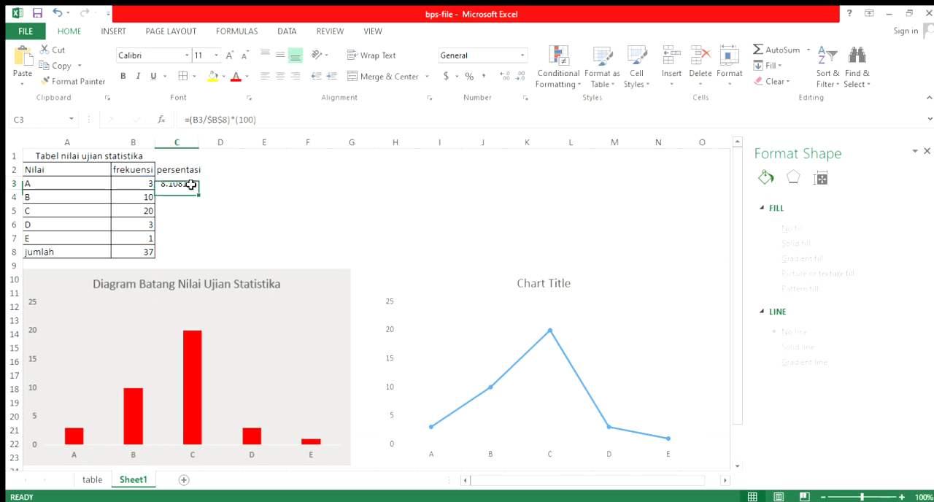
{"action": "left_click_drag", "start_coordinate": [197, 190], "coordinate": [202, 246]}
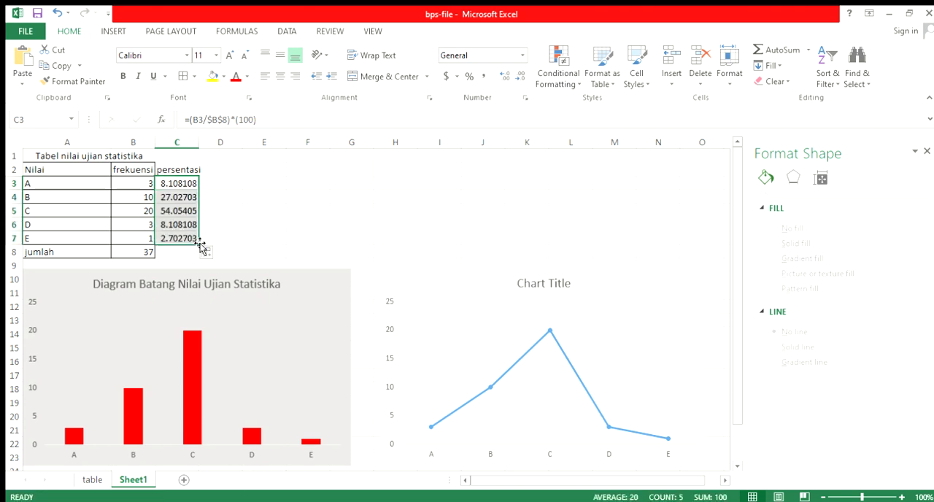
{"action": "left_click", "coordinate": [191, 186]}
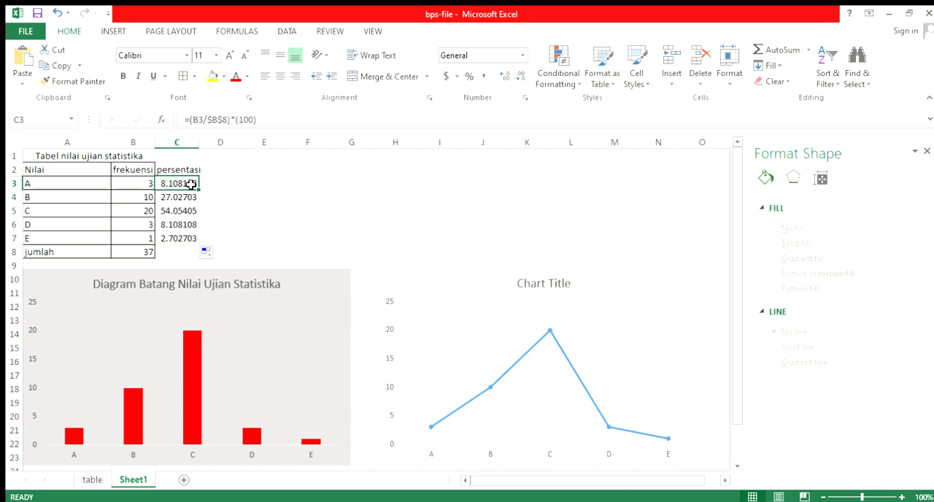
{"action": "double_click", "coordinate": [191, 185]}
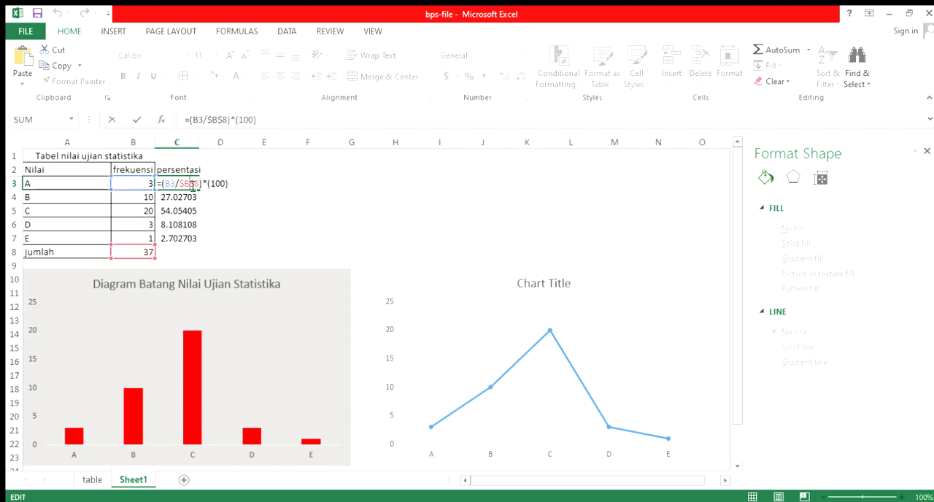
{"action": "key", "text": "Return"}
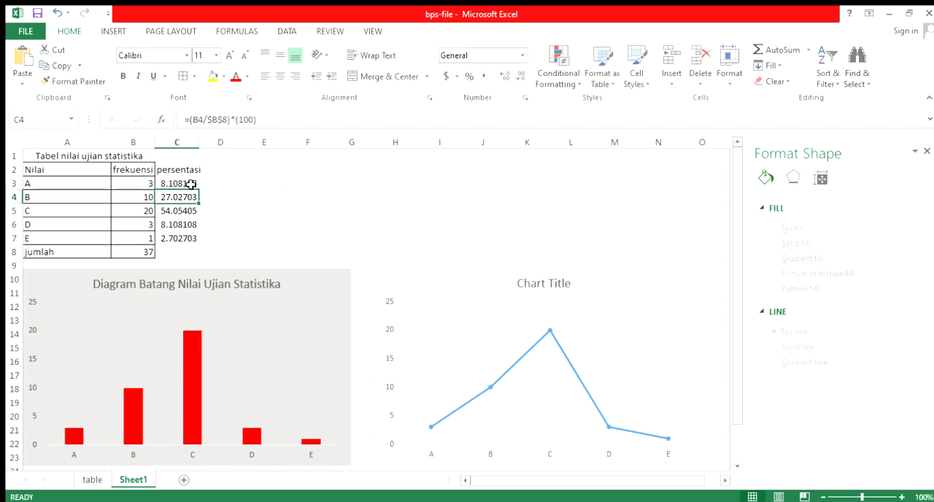
Total the persentasi column in the jumlah row with =SUM(C3:C7) in C8
{"action": "left_click_drag", "start_coordinate": [192, 185], "coordinate": [186, 239]}
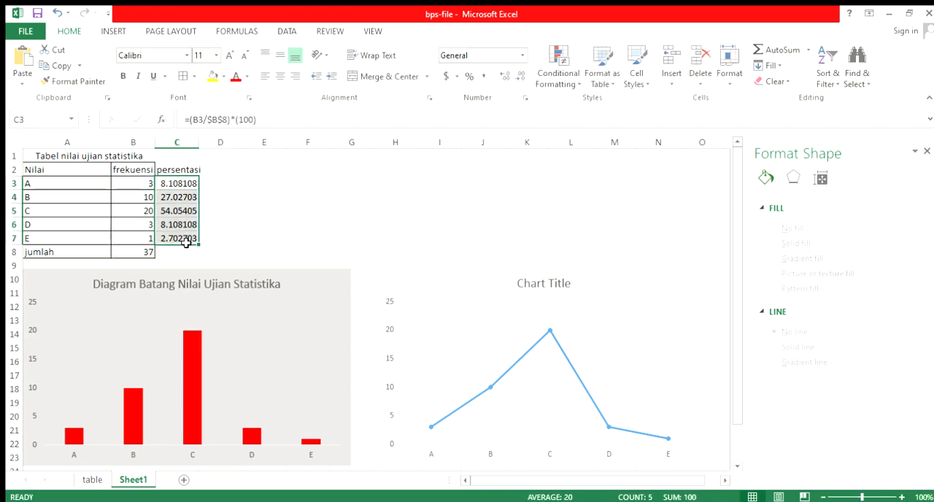
{"action": "left_click", "coordinate": [181, 253]}
{"action": "type", "text": "=ju"}
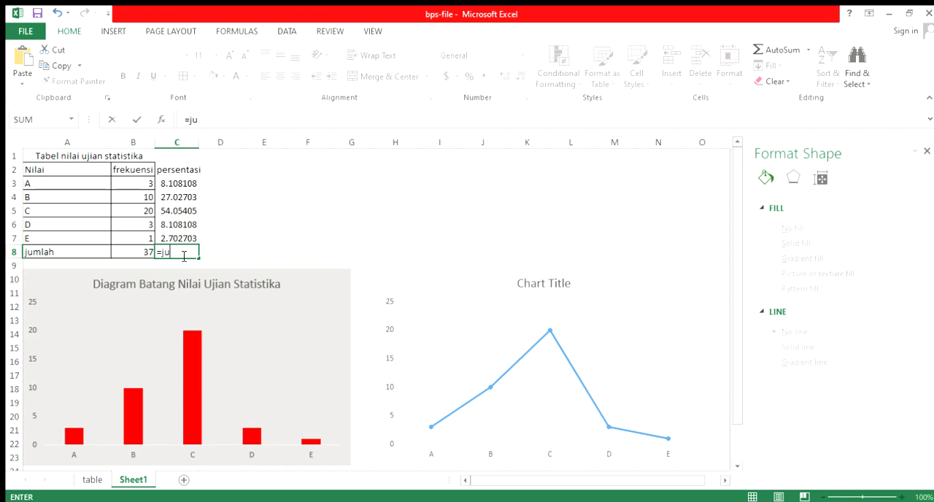
{"action": "type", "text": "mla"}
{"action": "key", "text": "BackSpace"}
{"action": "key", "text": "BackSpace"}
{"action": "key", "text": "BackSpace"}
{"action": "type", "text": "m"}
{"action": "double_click", "coordinate": [223, 271]}
{"action": "left_click_drag", "start_coordinate": [175, 184], "coordinate": [183, 238]}
{"action": "key", "text": "Return"}
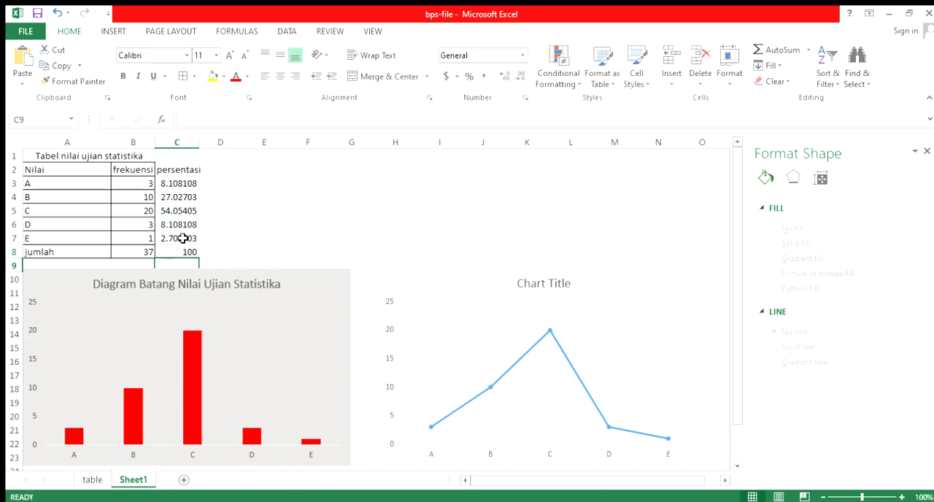
{"action": "left_click", "coordinate": [190, 253]}
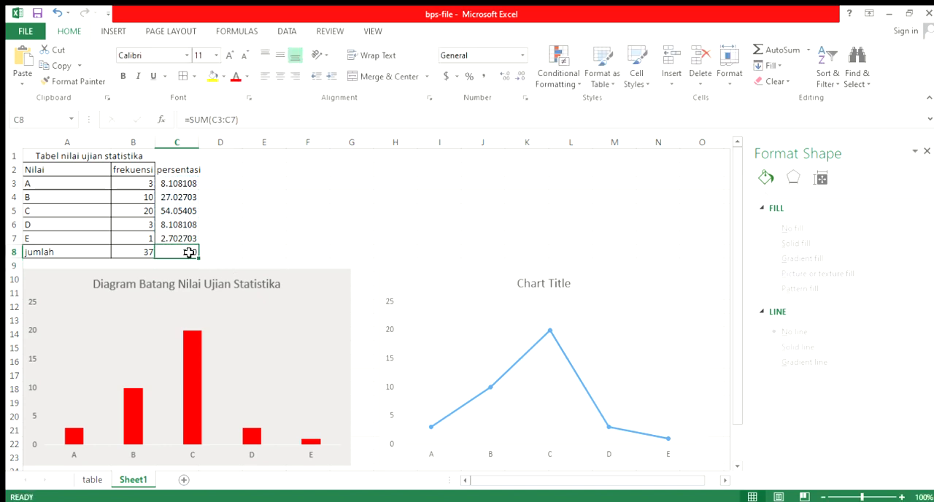
Format the grade percentages in C3:C7 to show two decimal places
{"action": "left_click", "coordinate": [176, 182]}
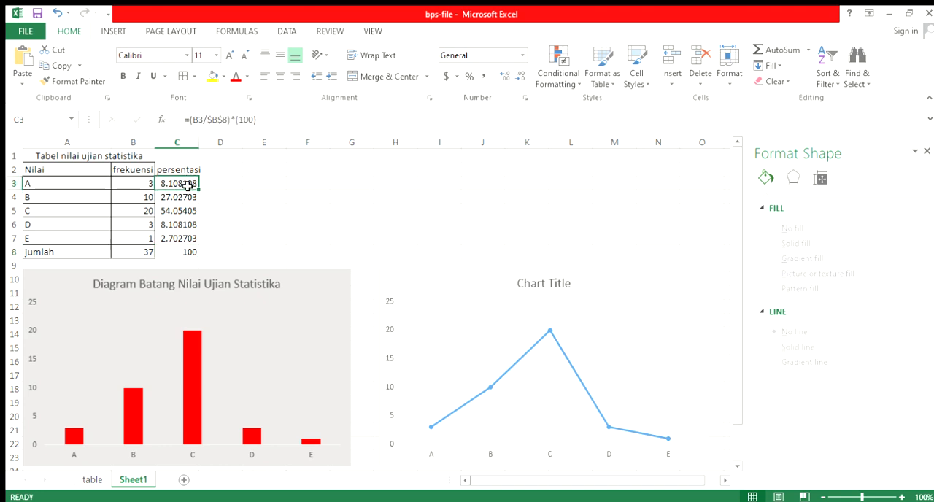
{"action": "left_click_drag", "start_coordinate": [187, 186], "coordinate": [194, 237]}
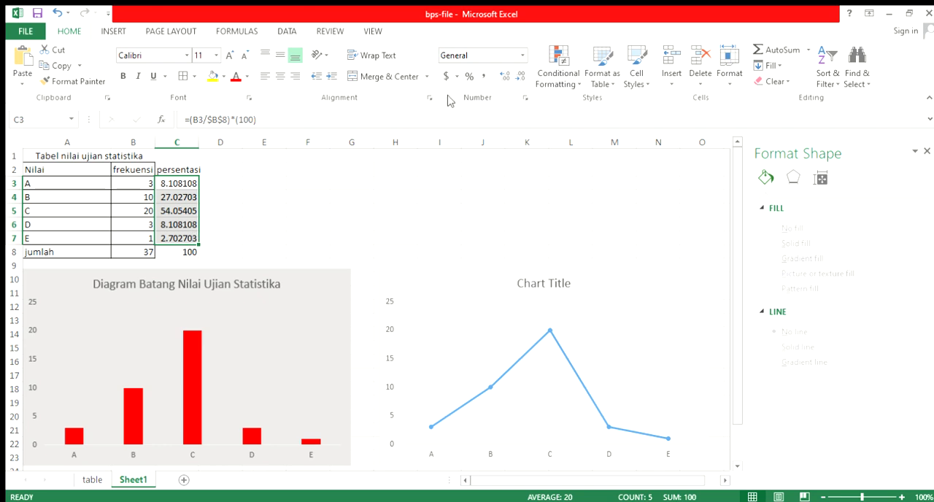
{"action": "left_click", "coordinate": [502, 77]}
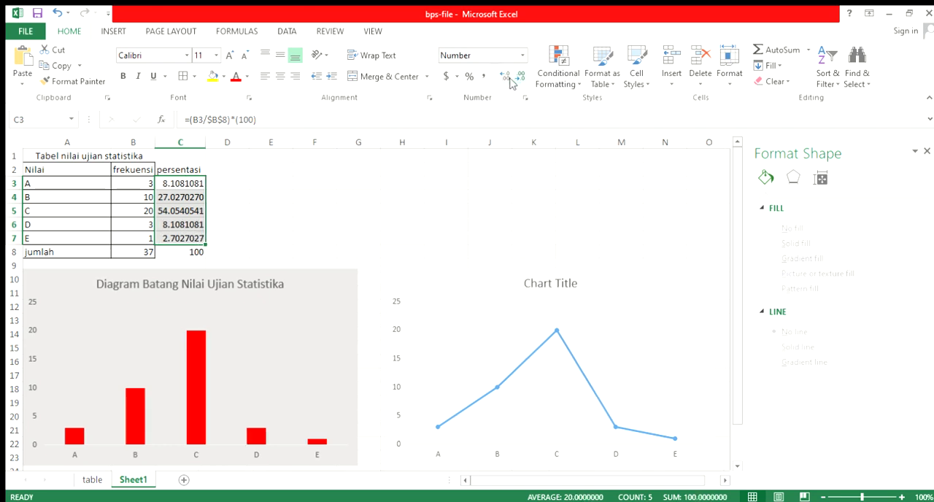
{"action": "left_click", "coordinate": [518, 77]}
{"action": "left_click", "coordinate": [518, 78]}
{"action": "left_click", "coordinate": [518, 77]}
{"action": "left_click", "coordinate": [519, 78]}
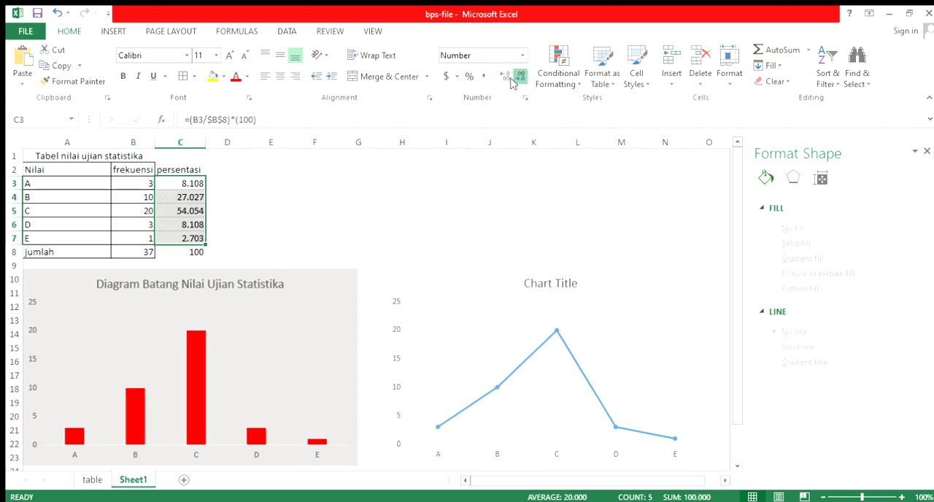
{"action": "left_click", "coordinate": [514, 78]}
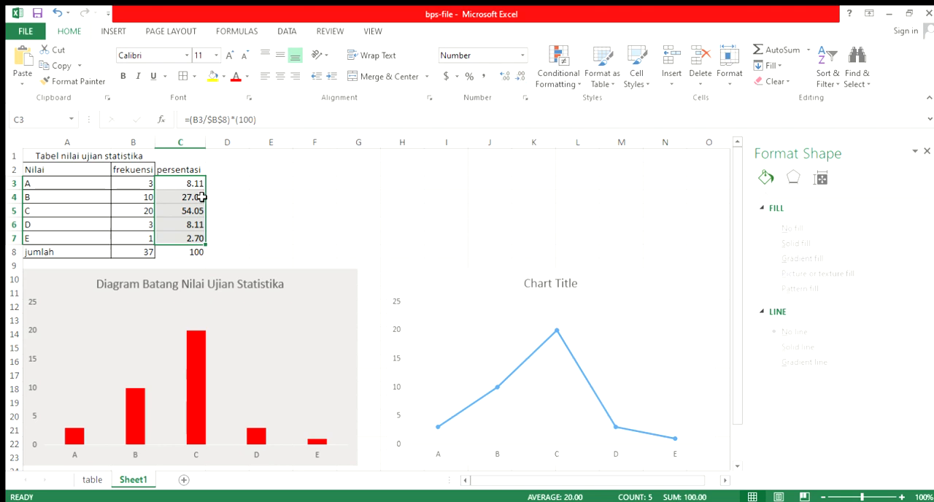
{"action": "left_click", "coordinate": [219, 183]}
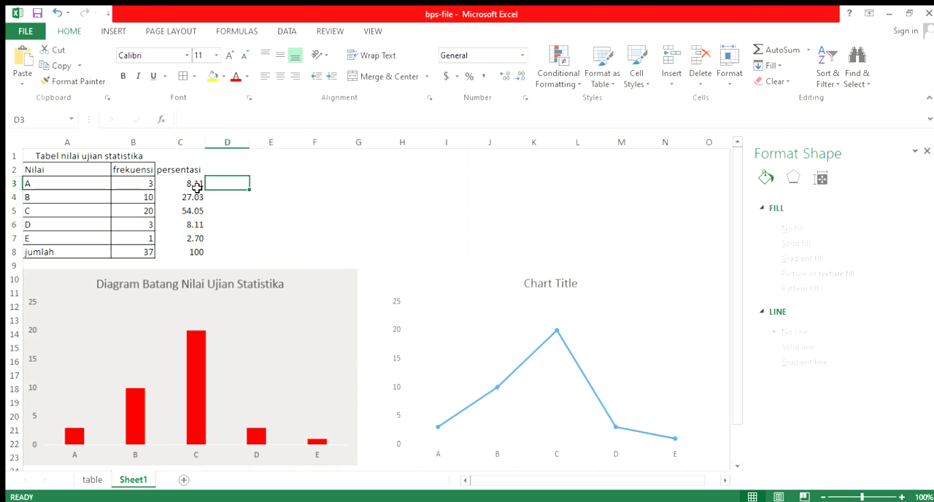
{"action": "left_click", "coordinate": [190, 184]}
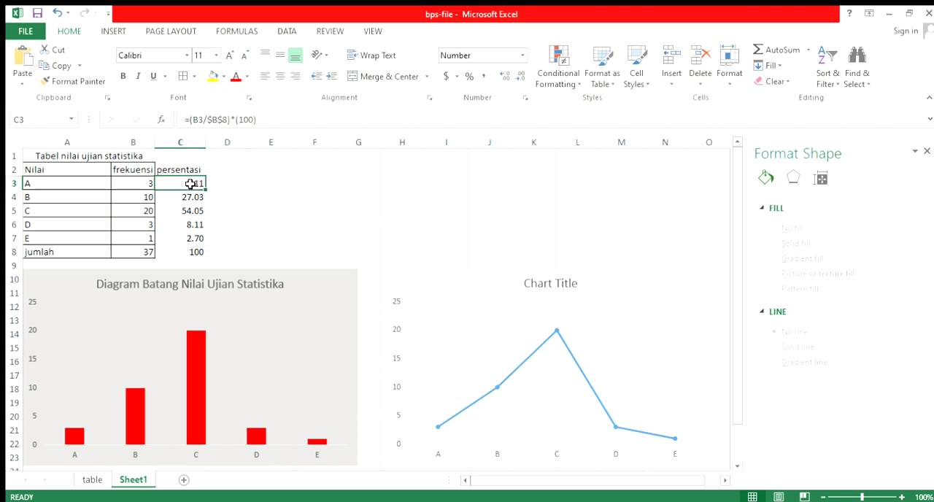
Insert a 2-D pie chart of the grade percentages in C3:C7
{"action": "left_click_drag", "start_coordinate": [68, 187], "coordinate": [73, 233]}
{"action": "left_click_drag", "start_coordinate": [192, 185], "coordinate": [184, 239]}
{"action": "left_click", "coordinate": [113, 32]}
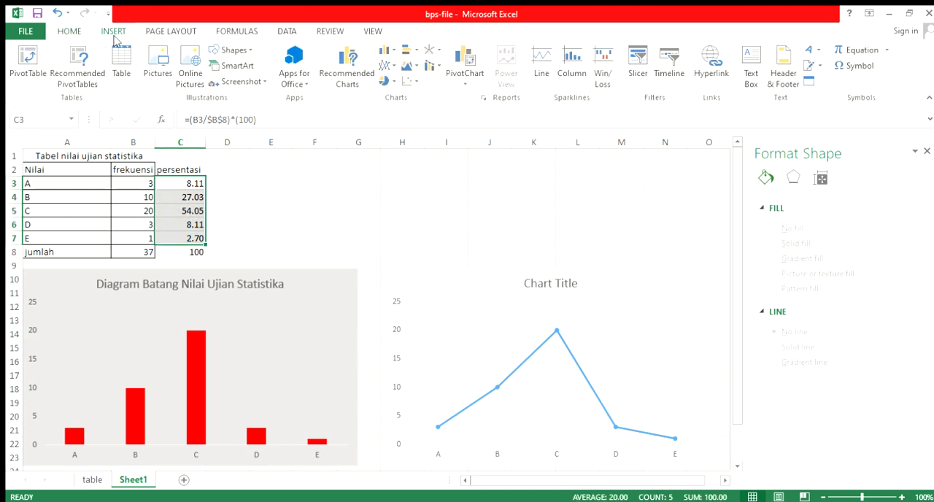
{"action": "left_click", "coordinate": [385, 79]}
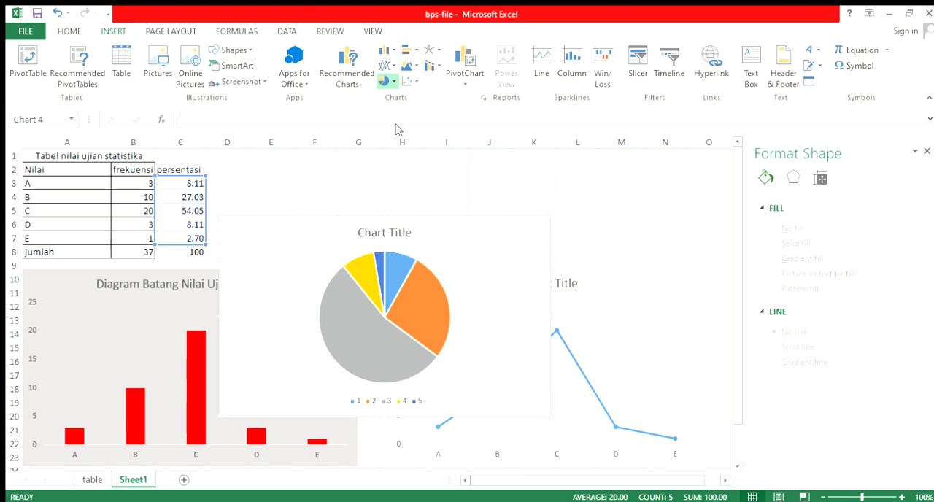
{"action": "left_click", "coordinate": [400, 139]}
Set the pie chart's category labels to the grades in A3:A7
{"action": "left_click", "coordinate": [384, 409]}
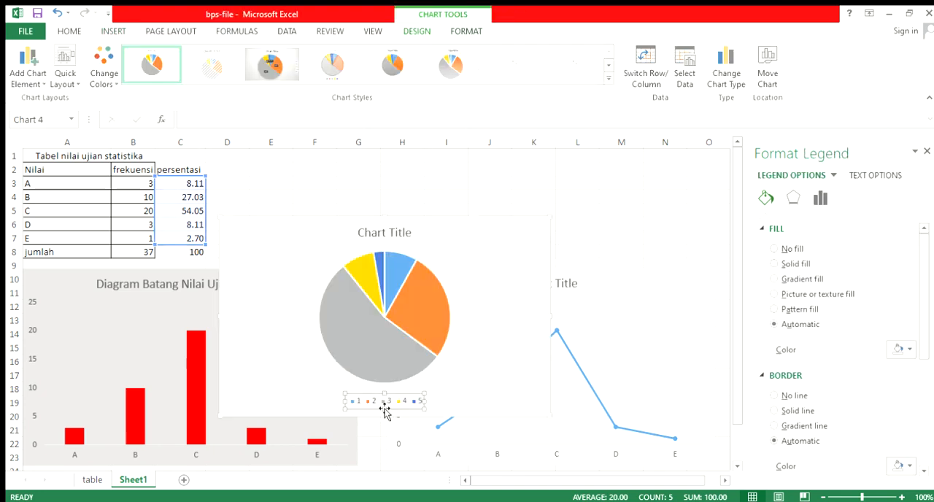
{"action": "left_click", "coordinate": [407, 372]}
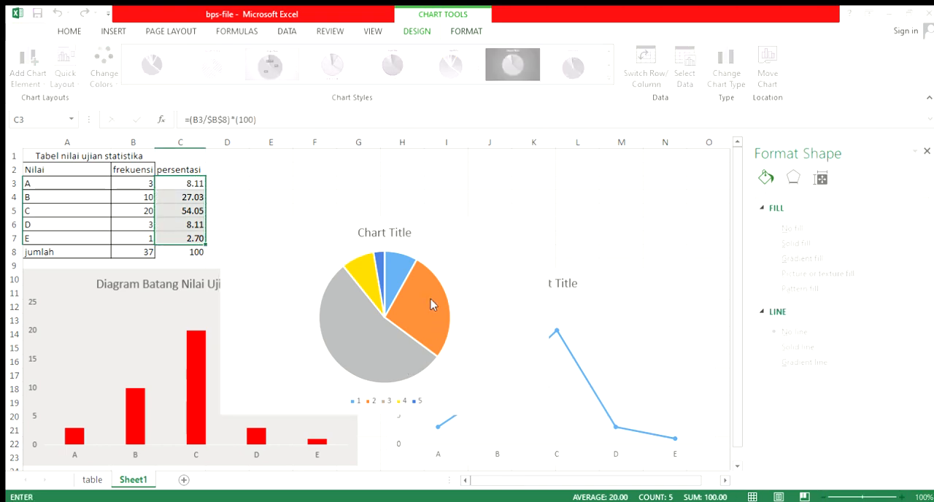
{"action": "left_click_drag", "start_coordinate": [81, 183], "coordinate": [79, 241]}
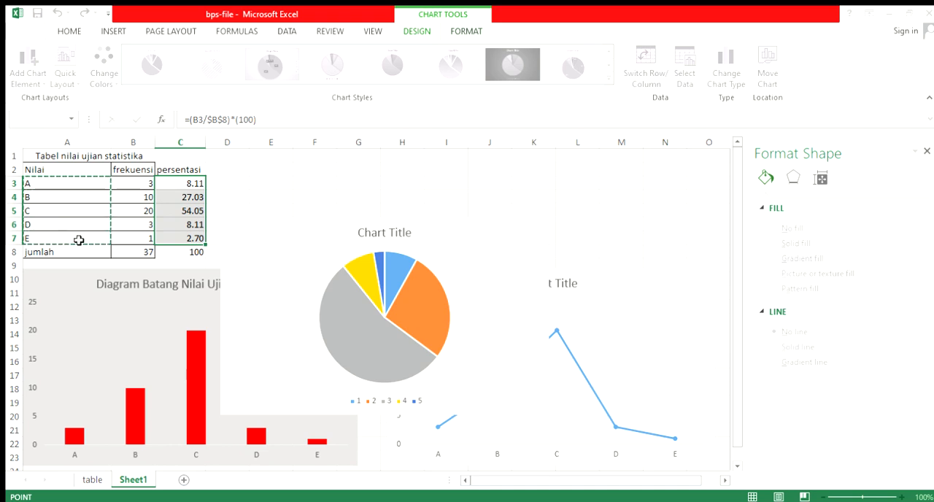
{"action": "left_click", "coordinate": [419, 327]}
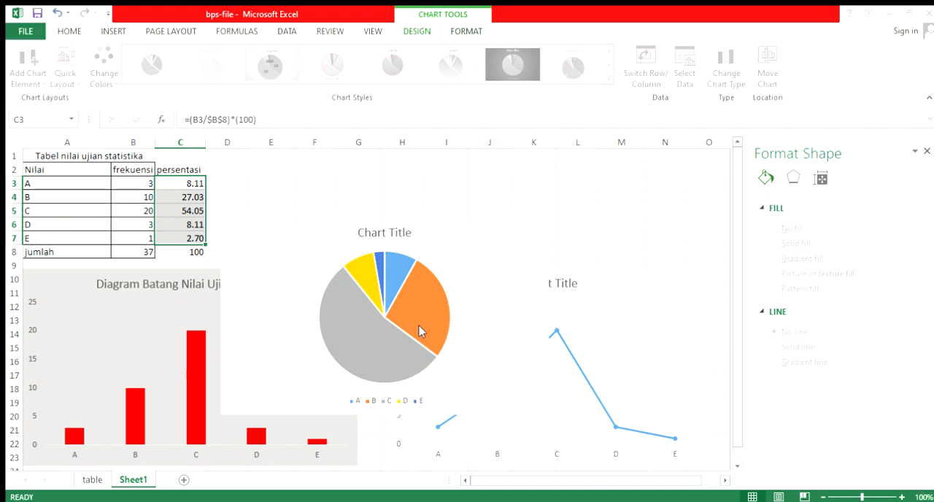
{"action": "left_click", "coordinate": [515, 394]}
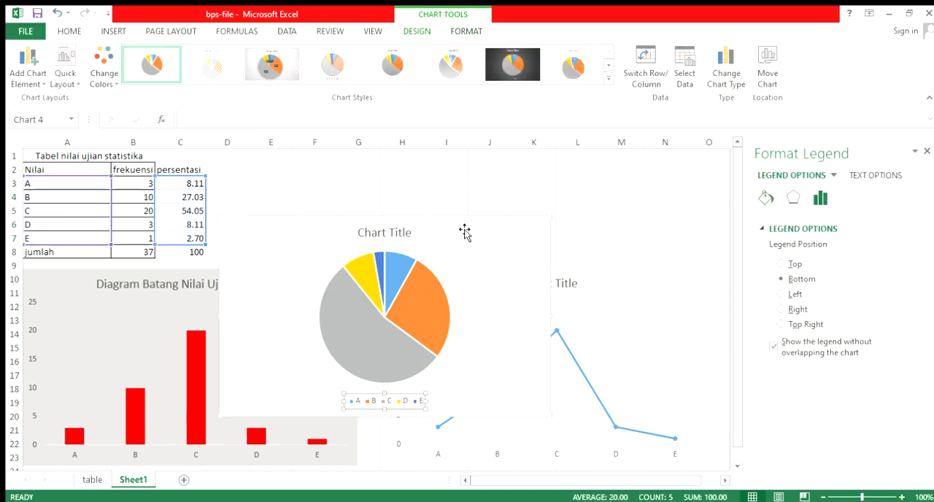
Move the pie chart up beside the grade table and add data labels to its slices
{"action": "left_click_drag", "start_coordinate": [465, 231], "coordinate": [530, 165]}
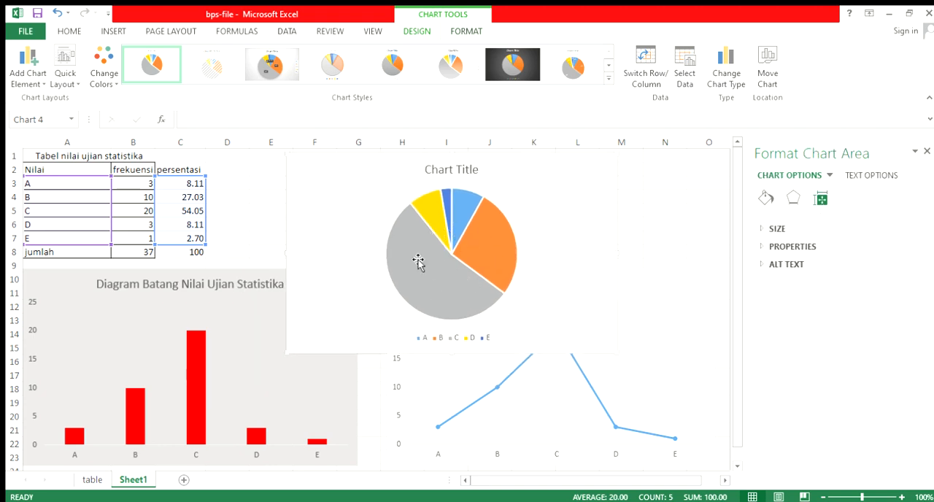
{"action": "left_click", "coordinate": [449, 288]}
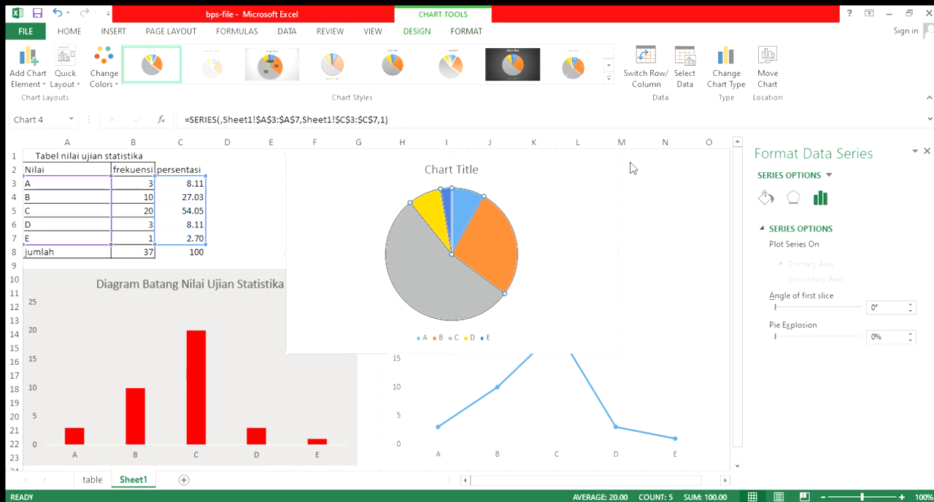
{"action": "left_click", "coordinate": [661, 190]}
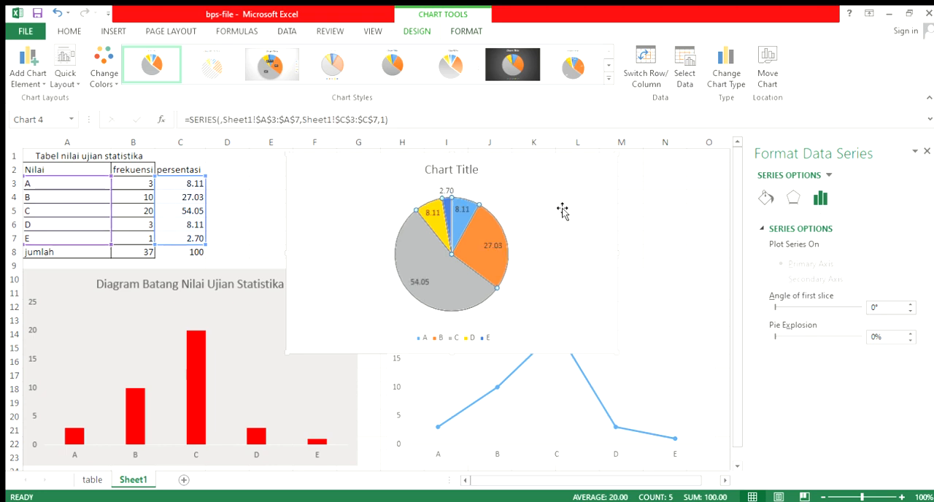
{"action": "left_click", "coordinate": [485, 270]}
{"action": "left_click", "coordinate": [459, 299]}
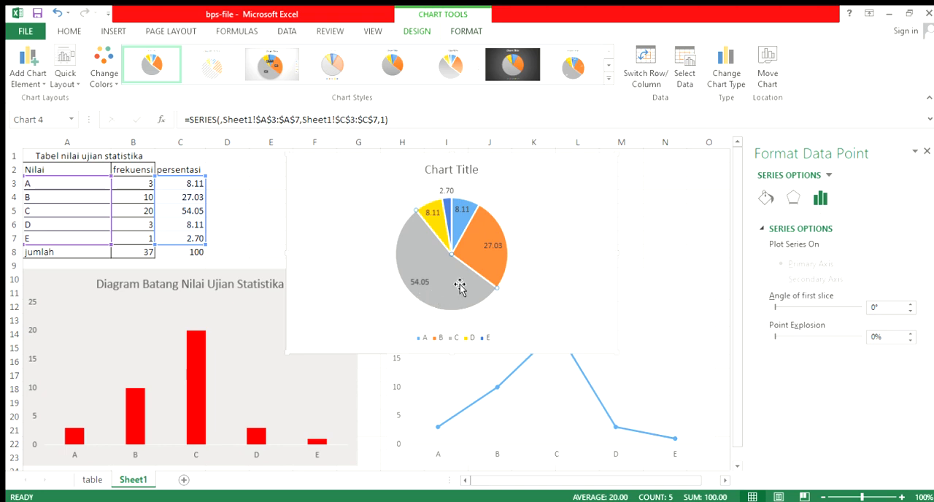
{"action": "left_click_drag", "start_coordinate": [460, 284], "coordinate": [466, 283]}
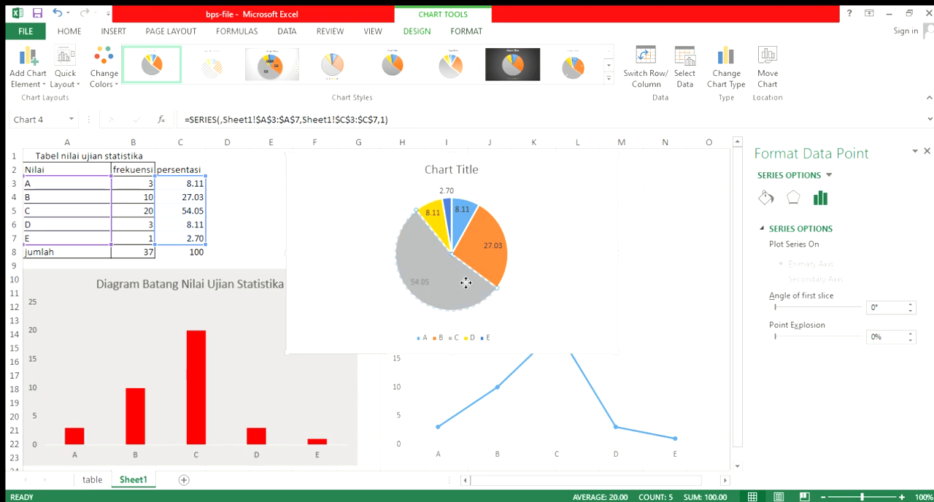
Try gradient and texture fills on the pie's chart area, and settle on a pattern fill
{"action": "left_click", "coordinate": [576, 281]}
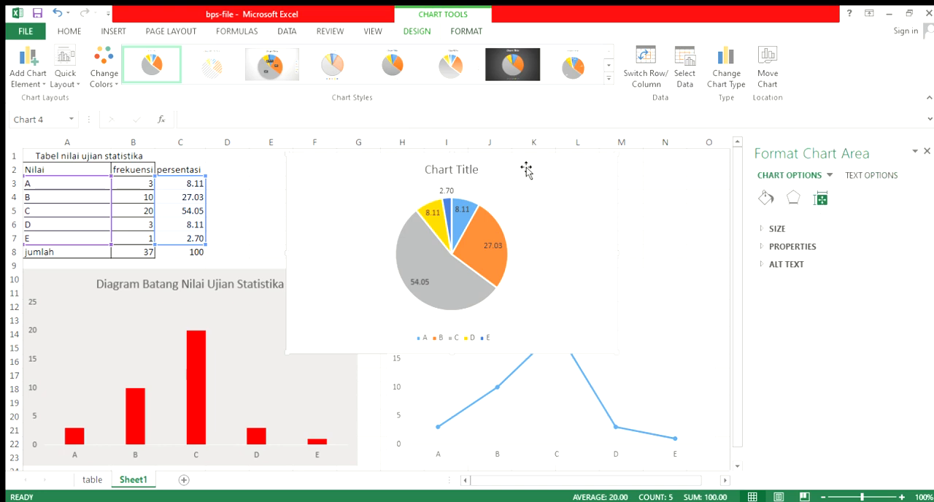
{"action": "left_click", "coordinate": [766, 198]}
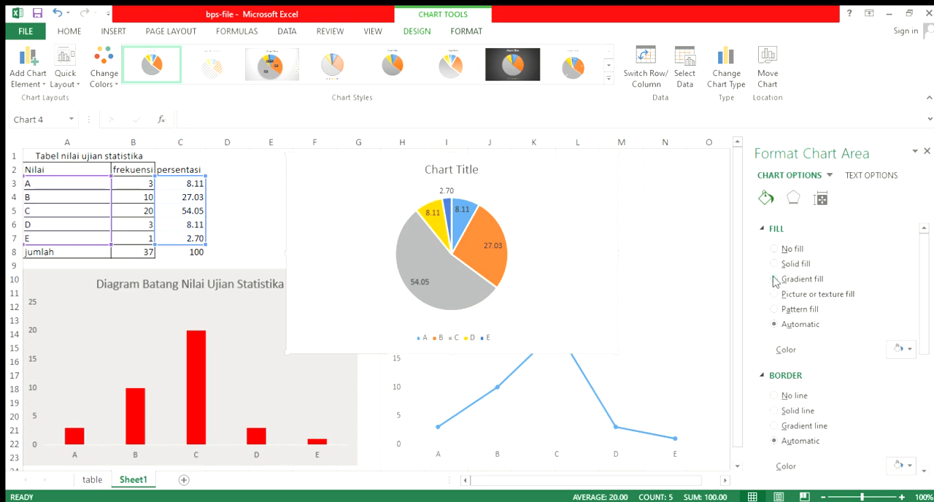
{"action": "left_click", "coordinate": [775, 264]}
{"action": "left_click", "coordinate": [774, 279]}
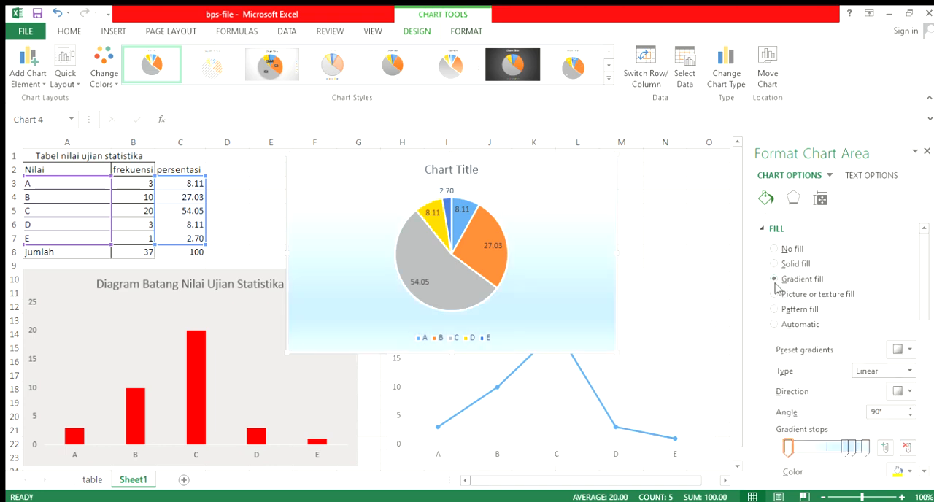
{"action": "left_click", "coordinate": [775, 294]}
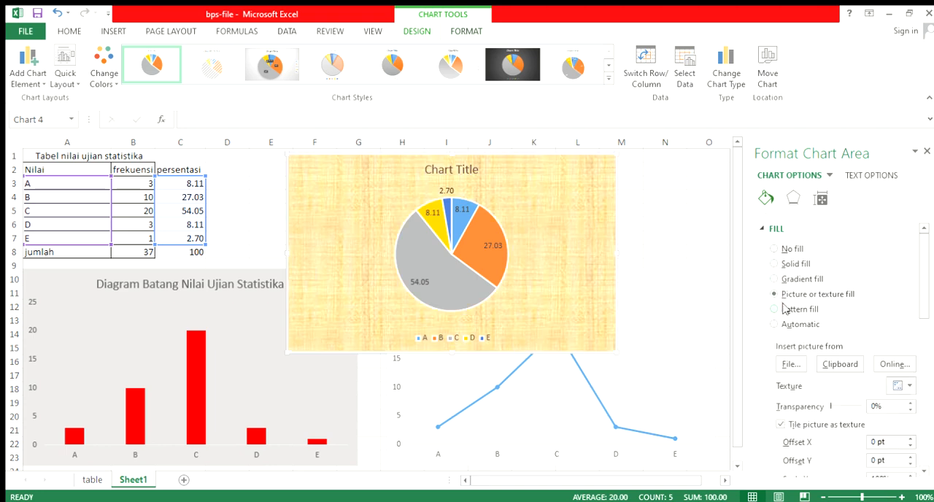
{"action": "left_click", "coordinate": [775, 309]}
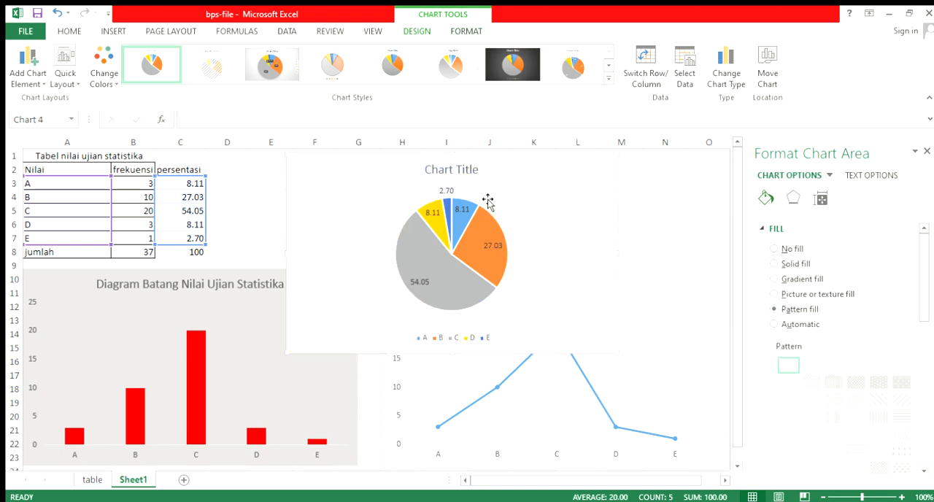
Replace the pie chart's title with "Diagram Lingkaran"
{"action": "left_click", "coordinate": [464, 171]}
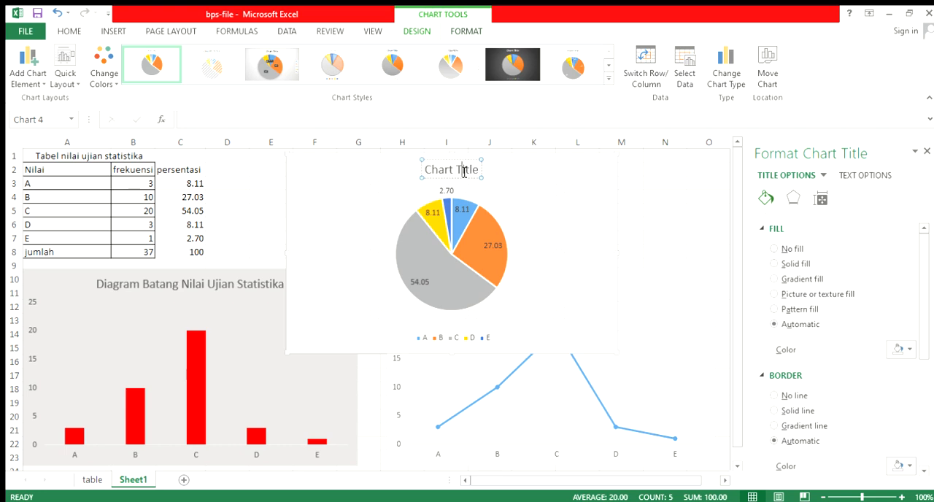
{"action": "triple_click", "coordinate": [462, 170]}
{"action": "type", "text": "Diag"}
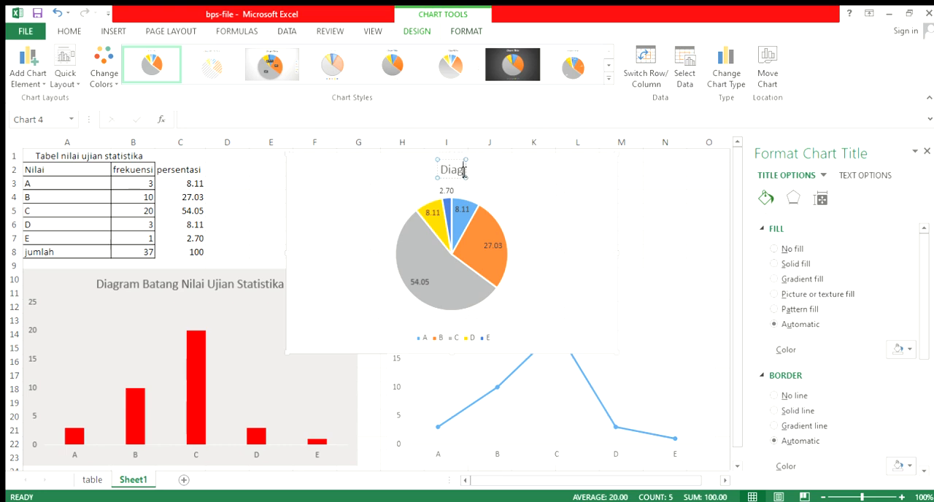
{"action": "type", "text": "ram Lingkaran"}
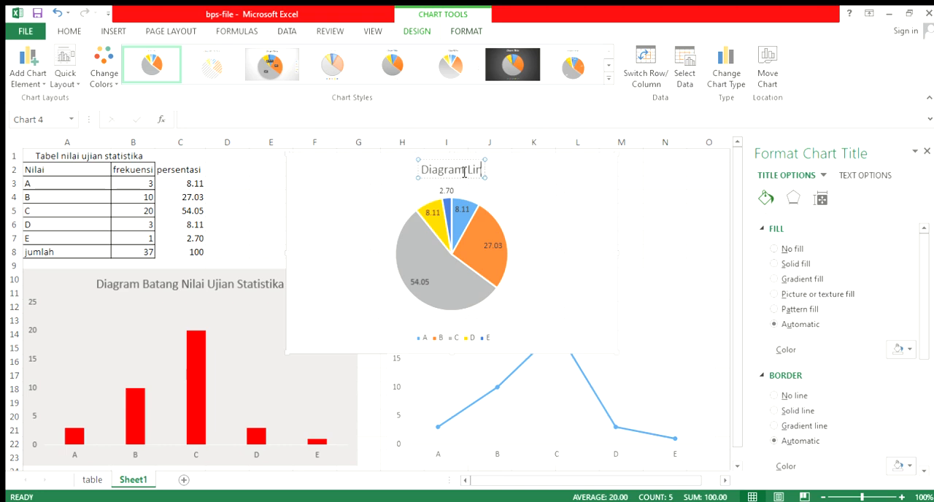
{"action": "left_click", "coordinate": [511, 208]}
{"action": "left_click", "coordinate": [462, 210]}
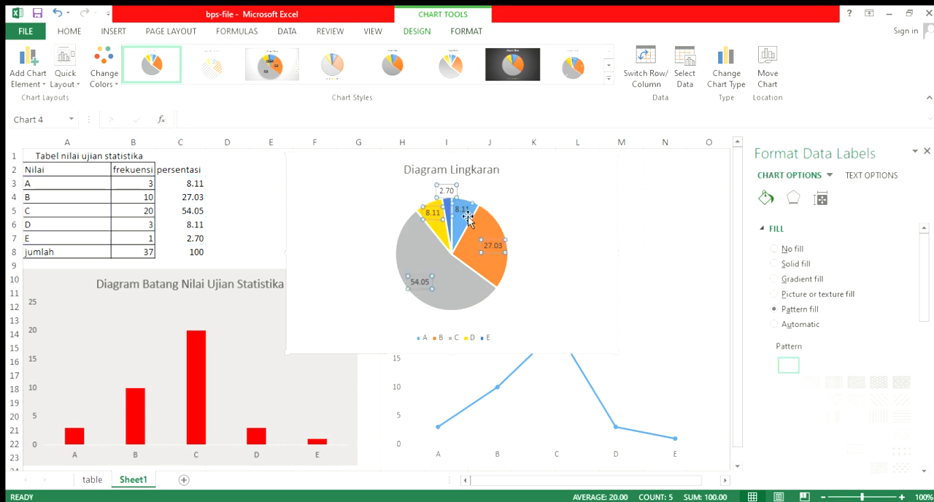
{"action": "left_click", "coordinate": [535, 256]}
{"action": "left_click", "coordinate": [459, 273]}
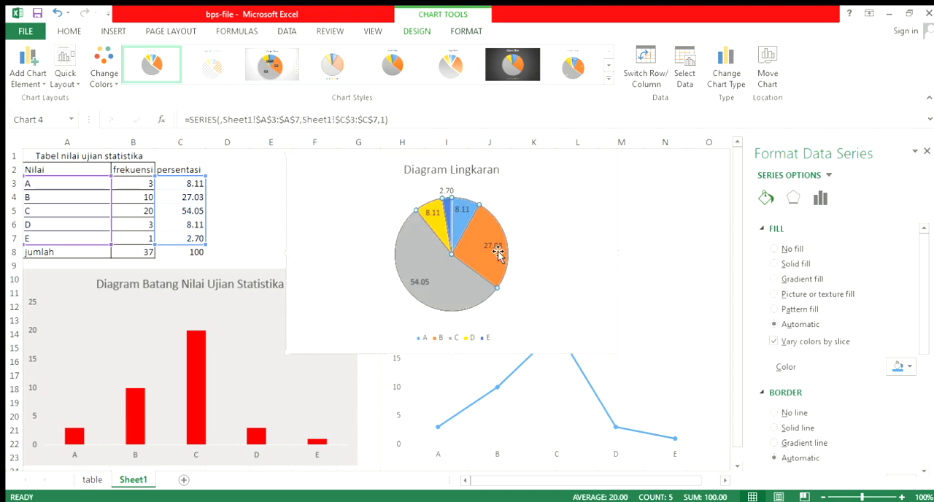
{"action": "left_click", "coordinate": [533, 256]}
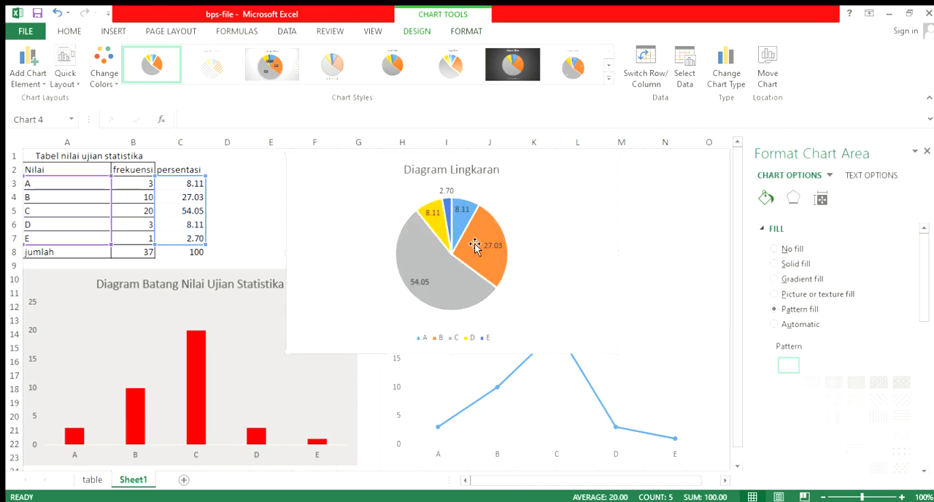
Fill only the grade C slice of the pie chart with solid red
{"action": "left_click", "coordinate": [423, 267]}
{"action": "left_click", "coordinate": [421, 268]}
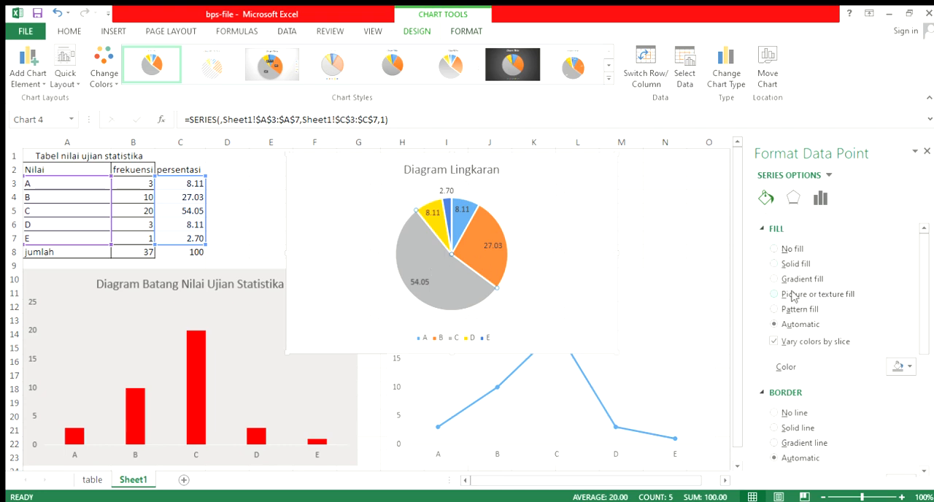
{"action": "left_click", "coordinate": [902, 367]}
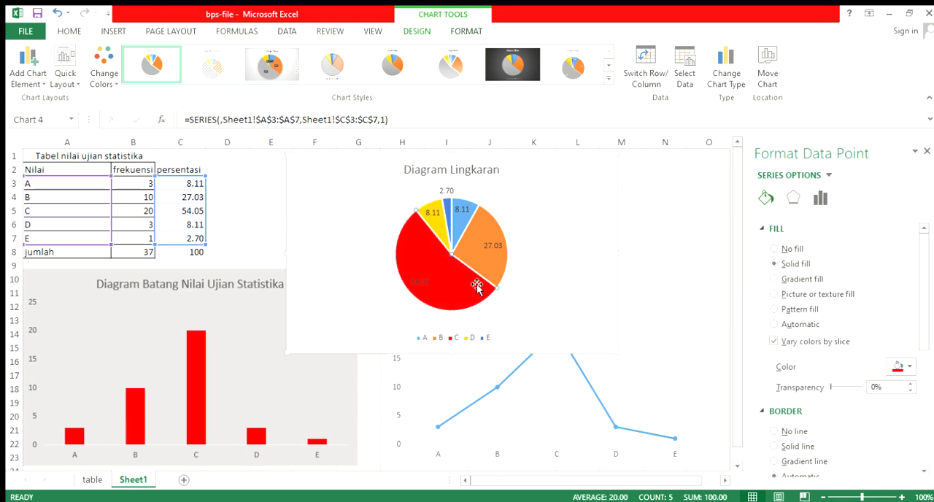
{"action": "left_click", "coordinate": [462, 212]}
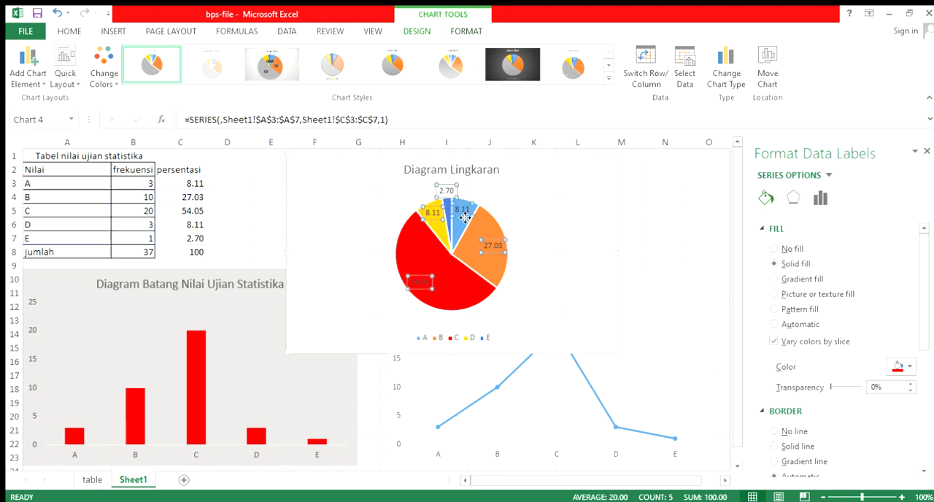
{"action": "left_click", "coordinate": [458, 239]}
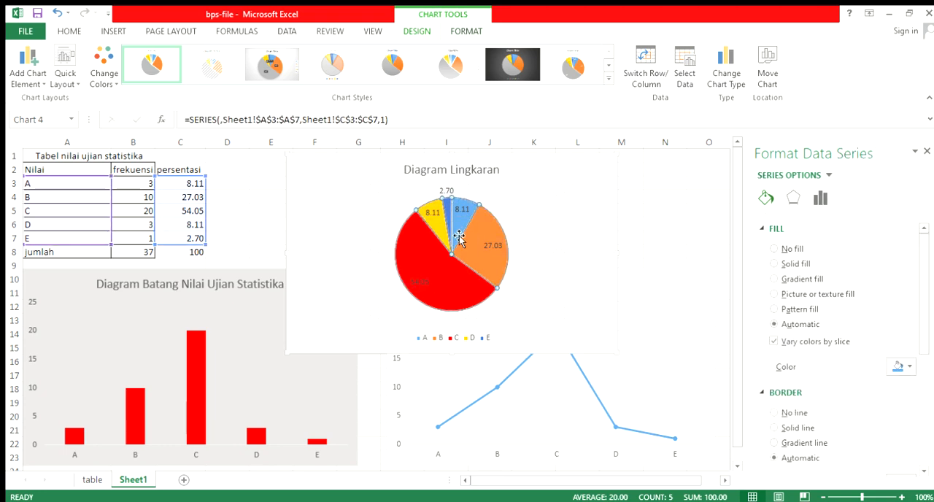
{"action": "left_click", "coordinate": [902, 367]}
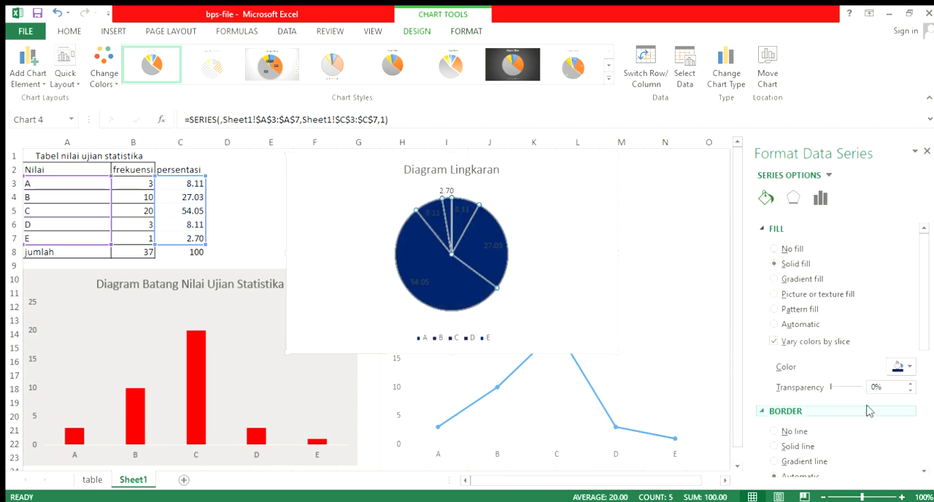
{"action": "key", "text": "ctrl+z"}
Fill only the grade A slice of the pie chart with solid dark blue
{"action": "left_click", "coordinate": [462, 228]}
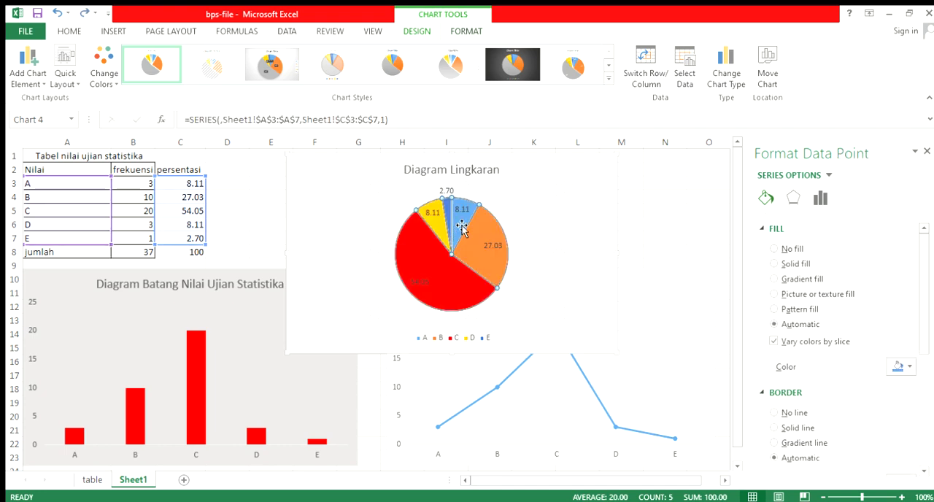
{"action": "left_click", "coordinate": [467, 222]}
{"action": "left_click", "coordinate": [464, 223]}
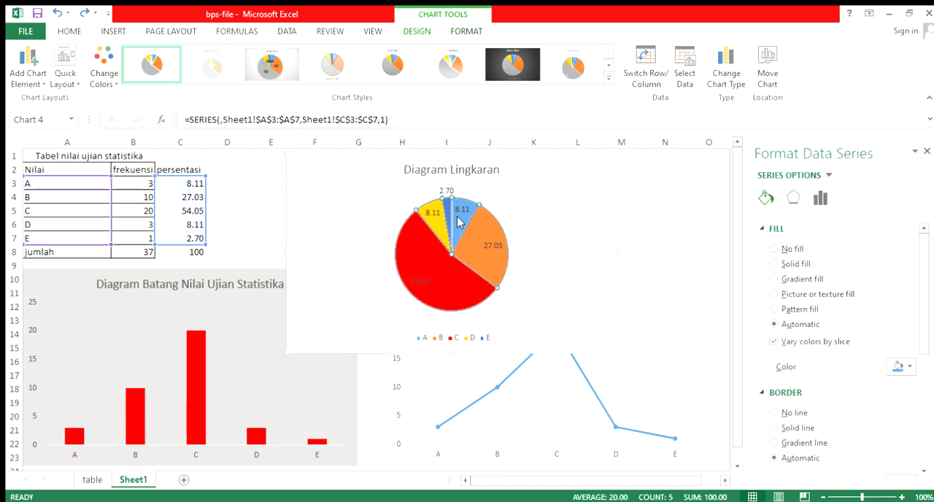
{"action": "left_click", "coordinate": [462, 226]}
{"action": "left_click", "coordinate": [897, 370]}
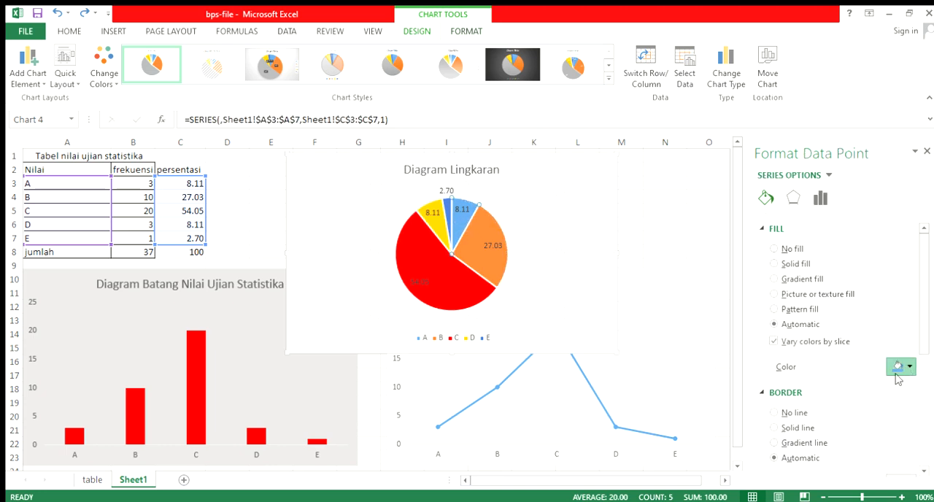
{"action": "left_click", "coordinate": [917, 476]}
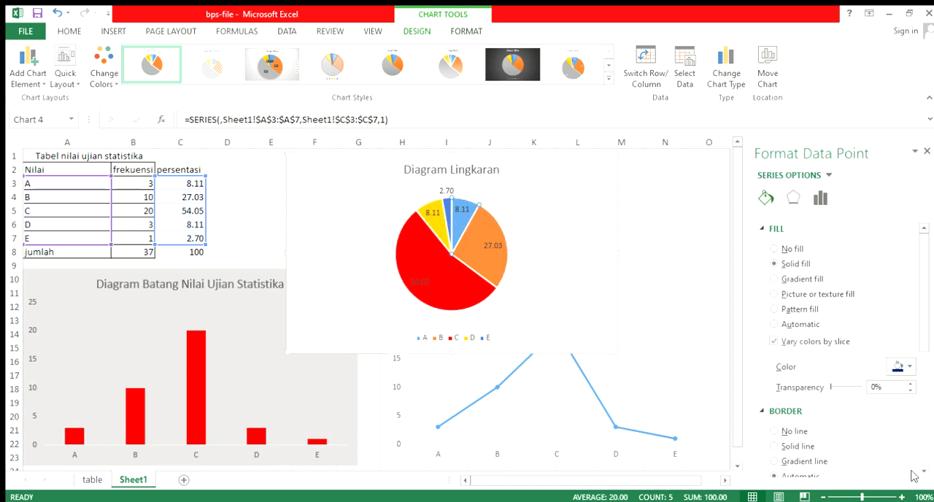
{"action": "left_click", "coordinate": [579, 256]}
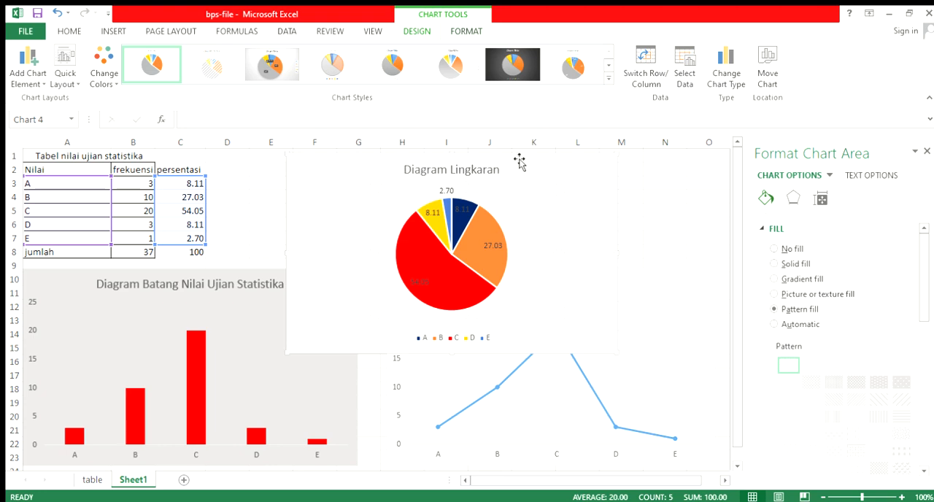
Move the pie chart beside the bar chart so that it lies over the line chart
{"action": "left_click_drag", "start_coordinate": [519, 158], "coordinate": [634, 163]}
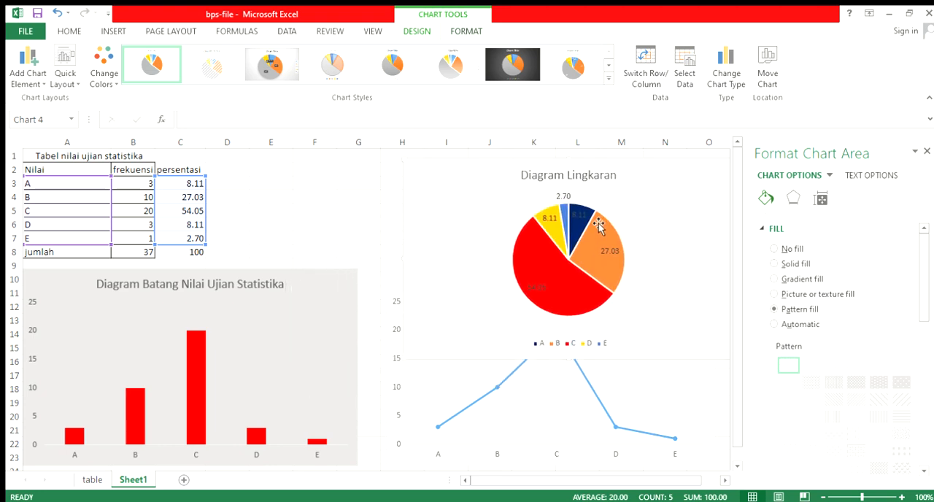
{"action": "scroll", "coordinate": [271, 356], "scroll_direction": "down", "scroll_amount": 2}
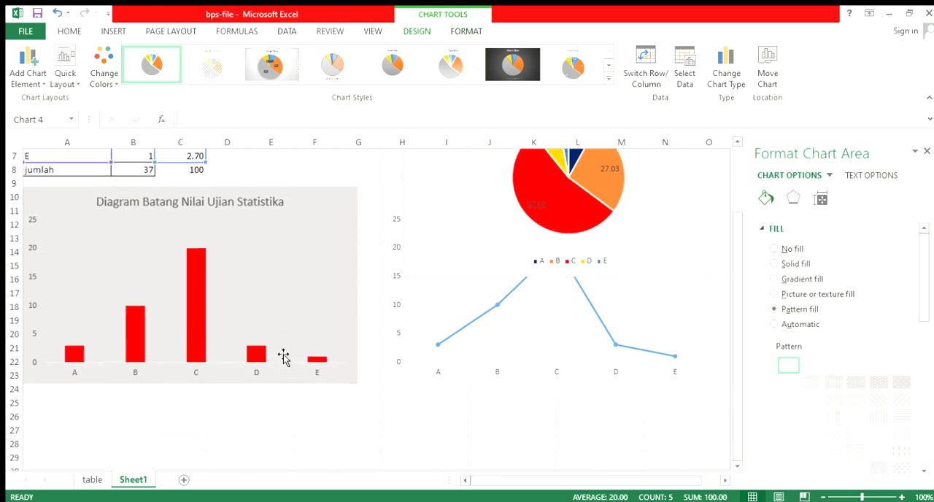
{"action": "scroll", "coordinate": [283, 356], "scroll_direction": "up", "scroll_amount": 2}
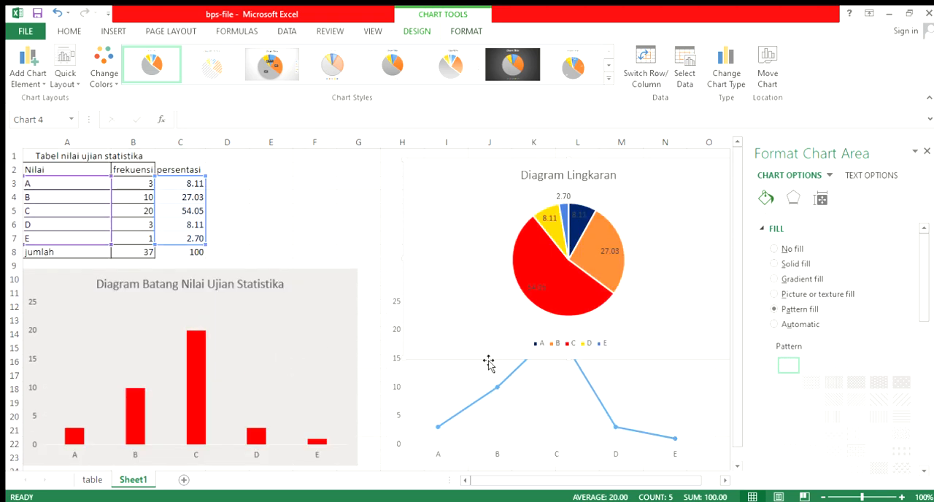
{"action": "left_click_drag", "start_coordinate": [488, 363], "coordinate": [468, 460]}
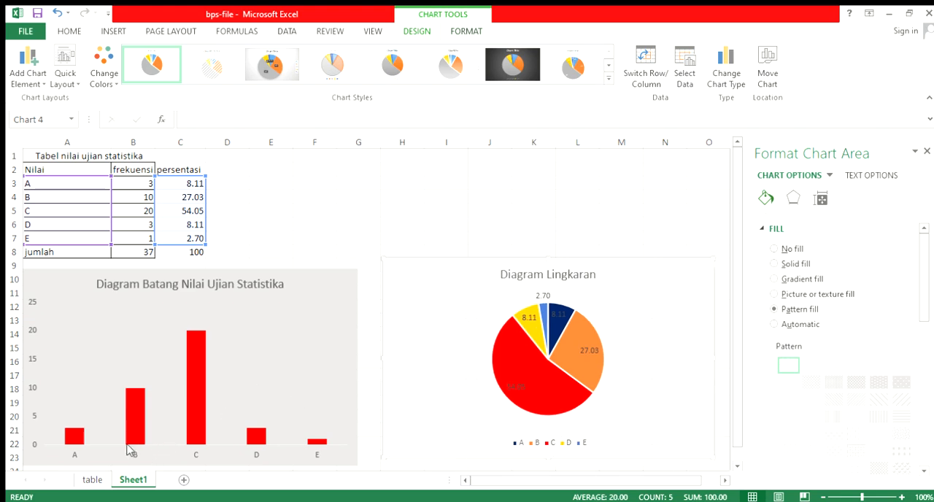
Switch to the table sheet and review its population table, line charts and the Penyajian Data hierarchy diagram
{"action": "left_click", "coordinate": [92, 479]}
{"action": "scroll", "coordinate": [311, 395], "scroll_direction": "down", "scroll_amount": 4}
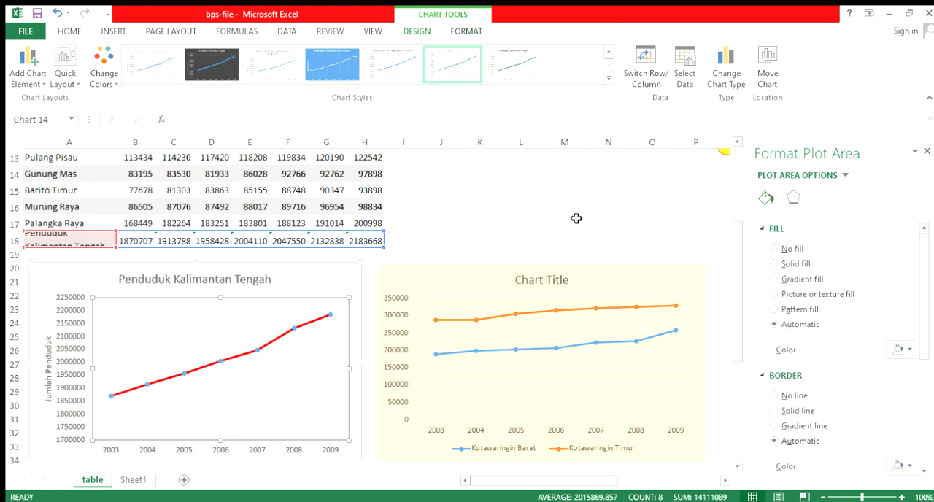
{"action": "scroll", "coordinate": [566, 230], "scroll_direction": "up", "scroll_amount": 4}
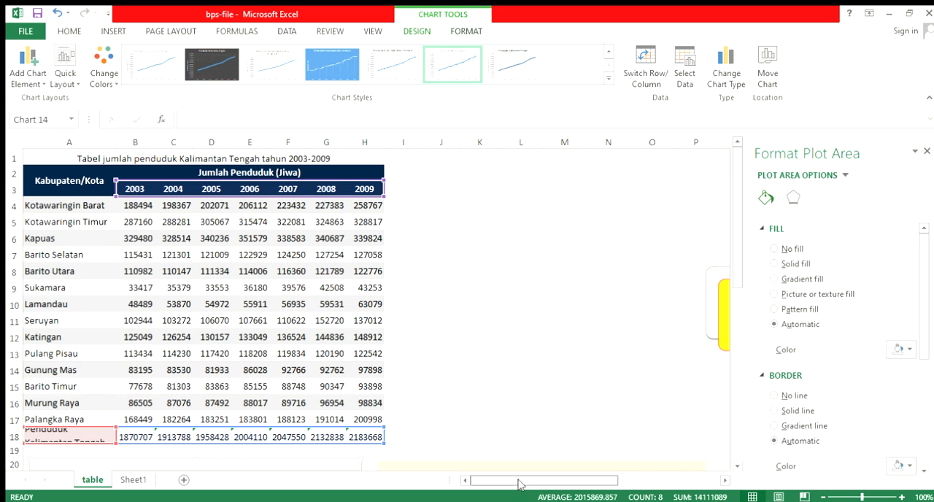
{"action": "left_click_drag", "start_coordinate": [519, 482], "coordinate": [642, 480]}
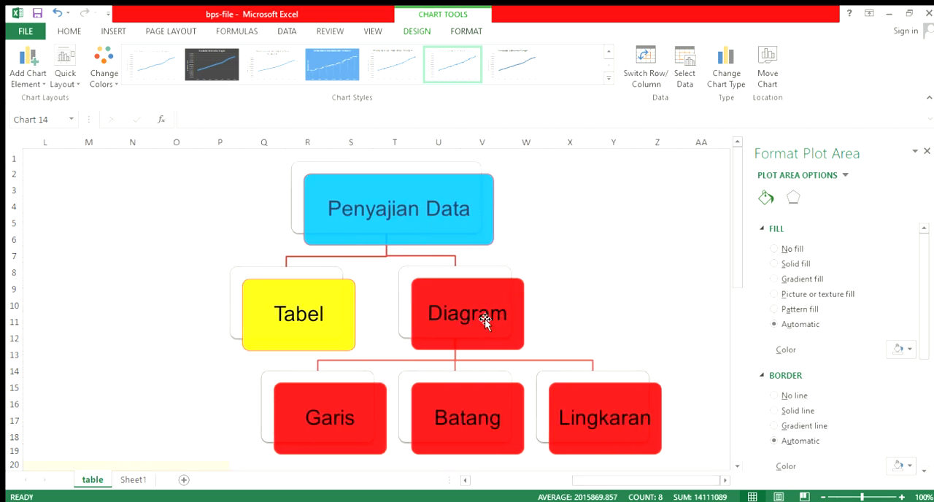